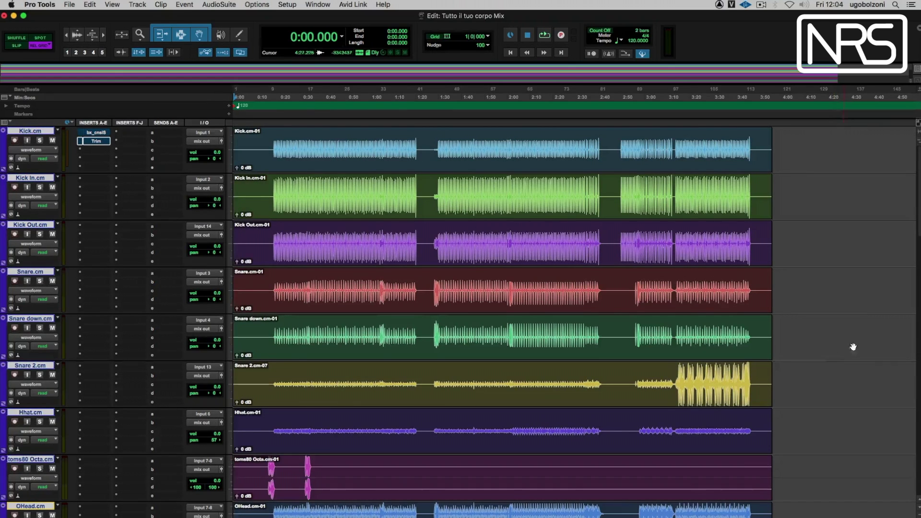
Step: Deselect all tracks and look over the drum tracks in the upper part of the session
mouse_move(918, 215)
mouse_down()
mouse_move(919, 224)
mouse_move(918, 214)
mouse_up()
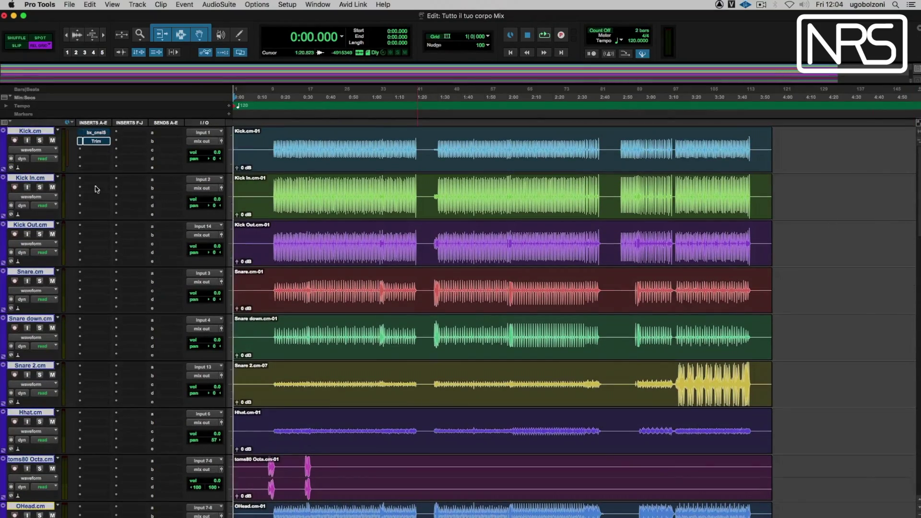
alt+click(39, 132)
scroll(918, 184, down, 20)
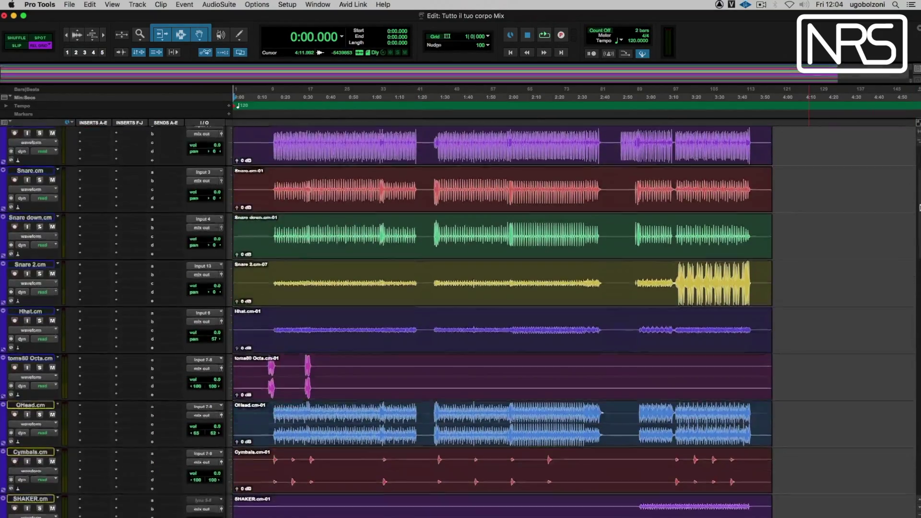
scroll(583, 200, up, 20)
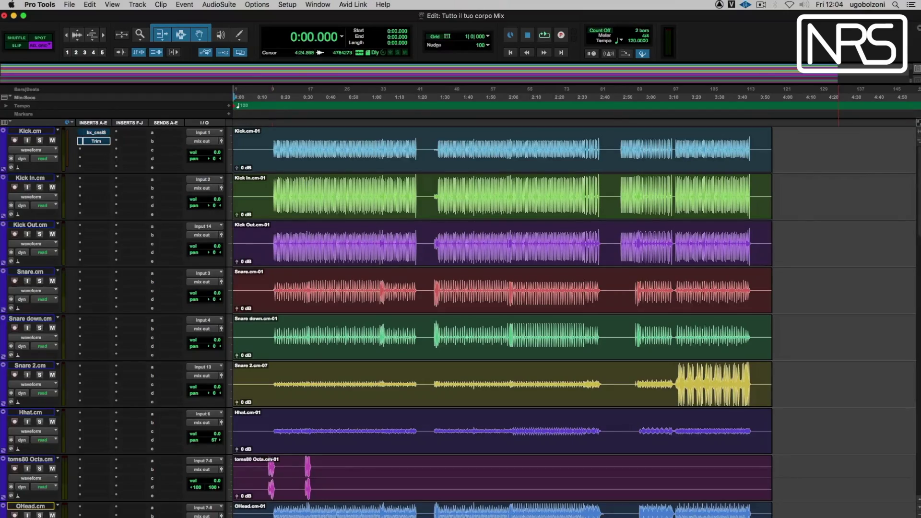
Step: Reorder the drum tracks so Cymbals.cm sits directly below OHead.cm, followed by toms80 Octa.cm
scroll(504, 317, down, 5)
scroll(503, 317, down, 4)
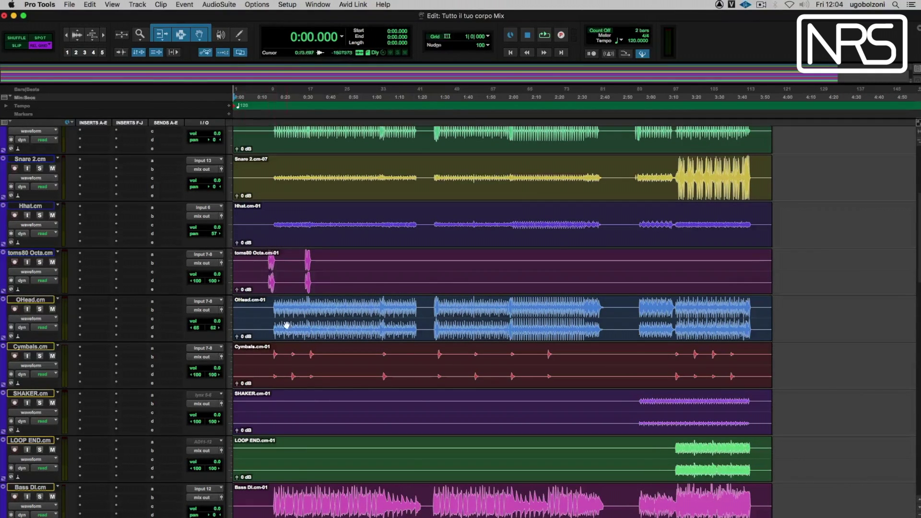
drag(39, 257, 313, 302)
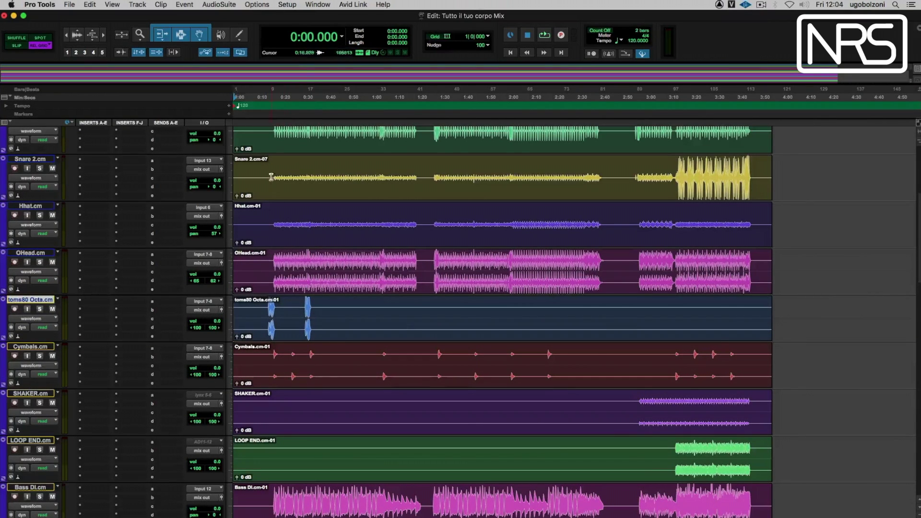
drag(918, 259, 918, 282)
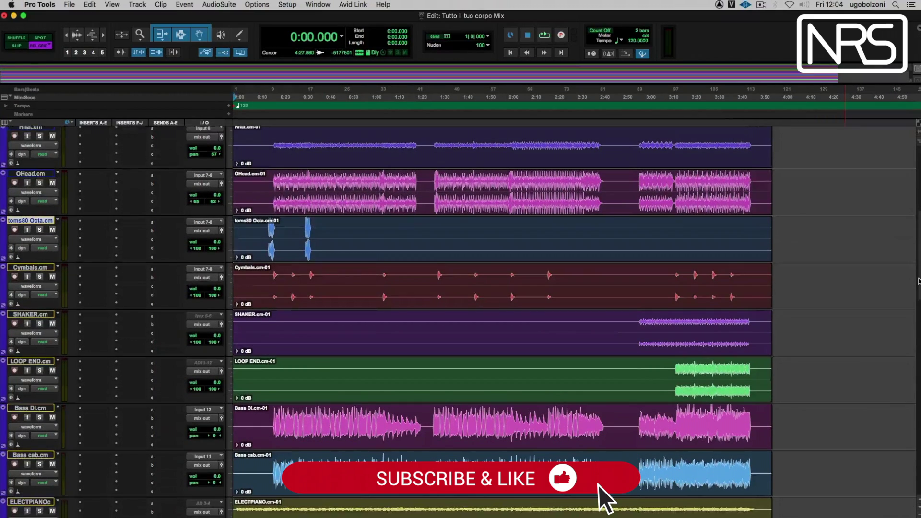
drag(35, 268, 30, 221)
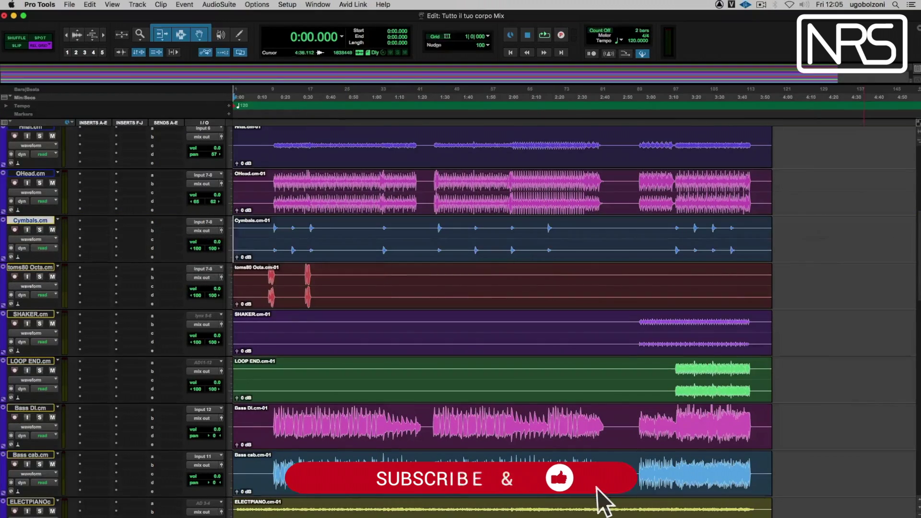
Step: Examine the remaining tracks from the bass and keyboards through the guitars to the Master 1 track
drag(919, 239, 920, 301)
scroll(437, 218, down, 3)
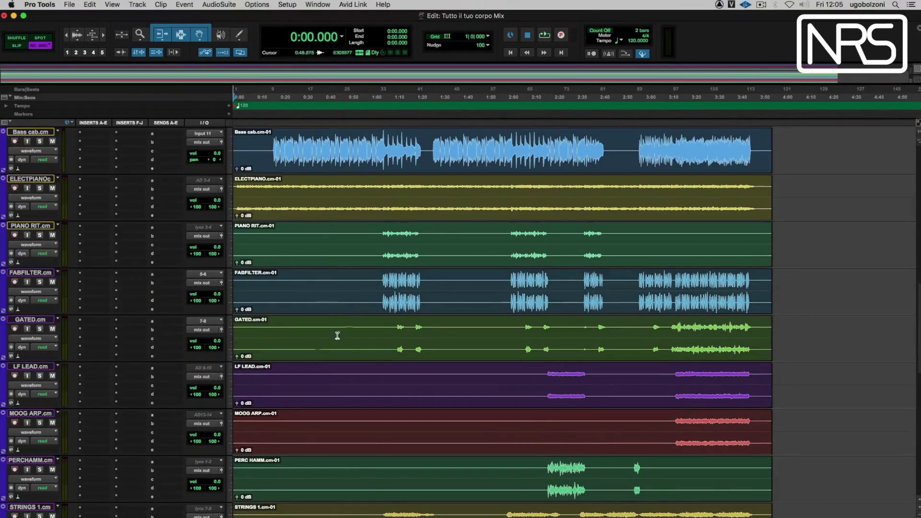
scroll(918, 331, down, 10)
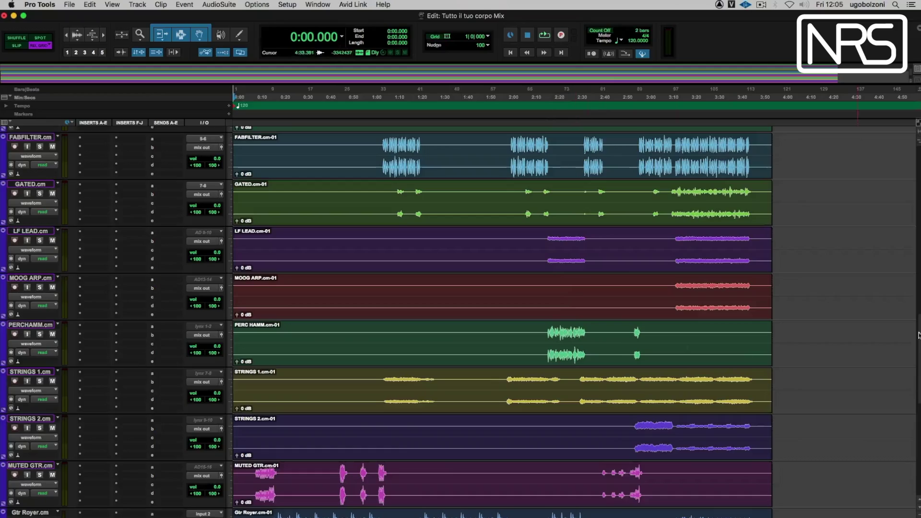
scroll(919, 334, down, 8)
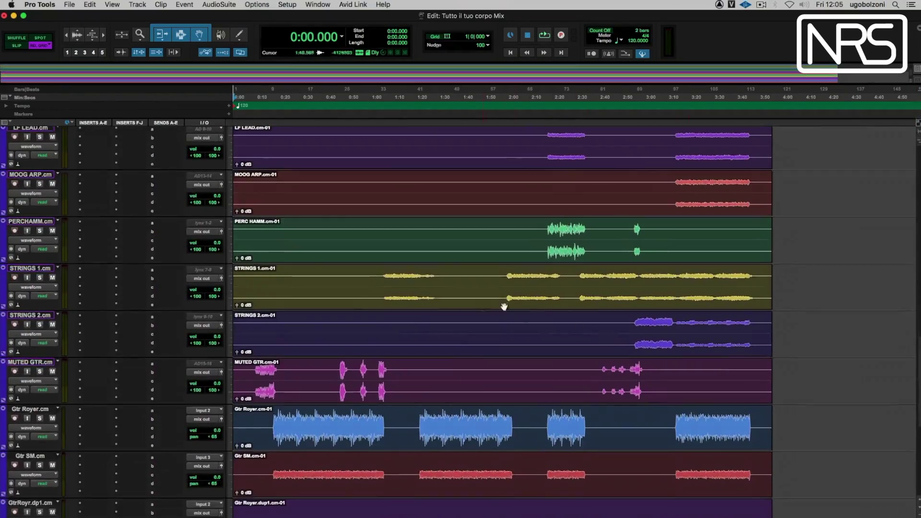
scroll(844, 312, down, 9)
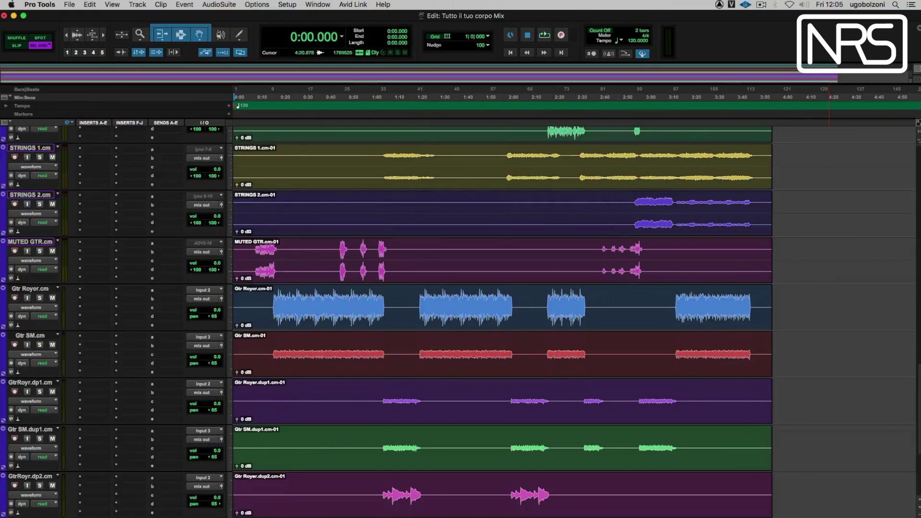
scroll(918, 409, down, 9)
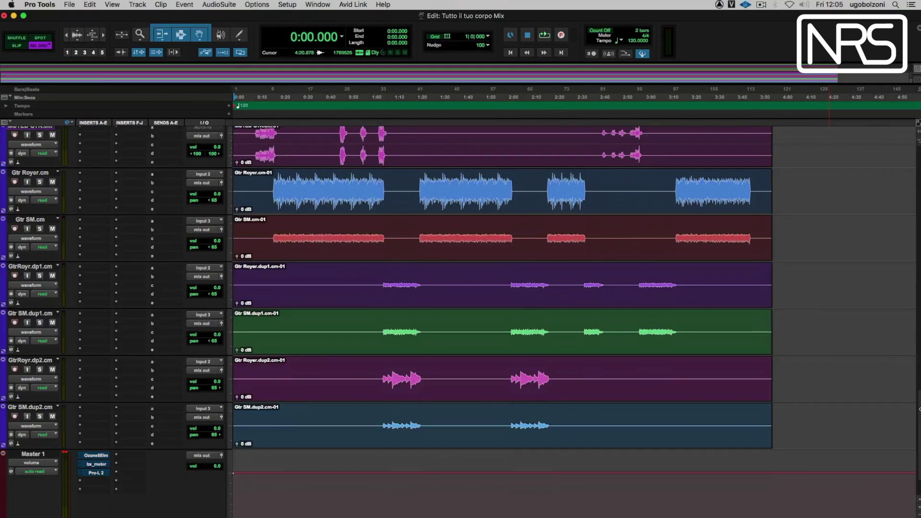
drag(919, 407, 919, 293)
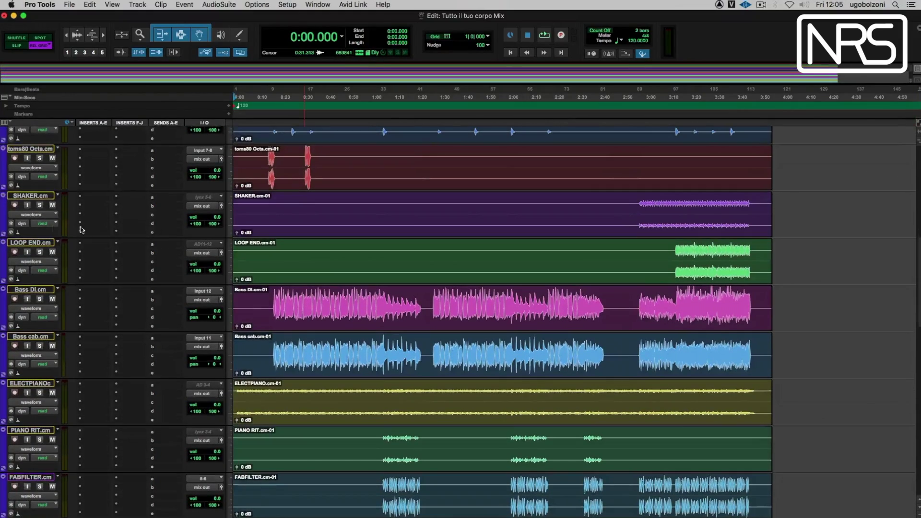
Step: Select the SHAKER and LOOP END tracks and set their track colour to red with the Color Palette
click(4, 215)
shift+click(17, 288)
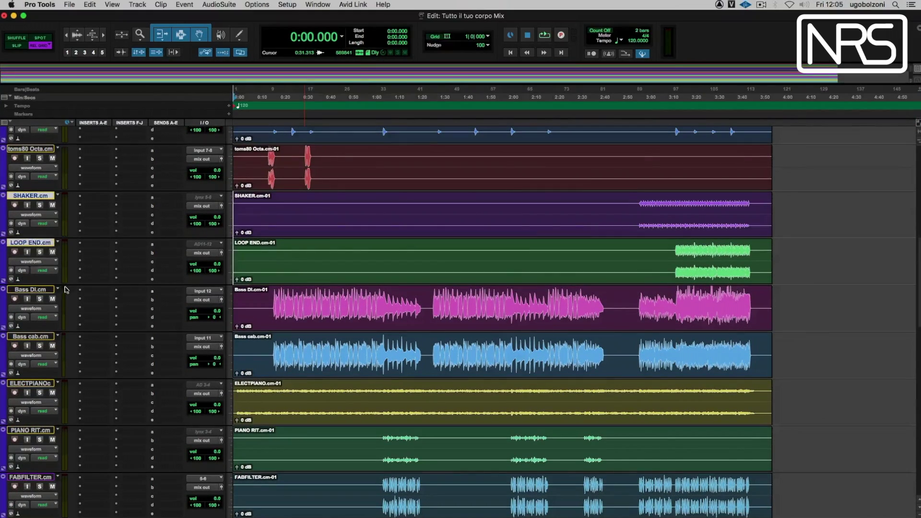
click(318, 4)
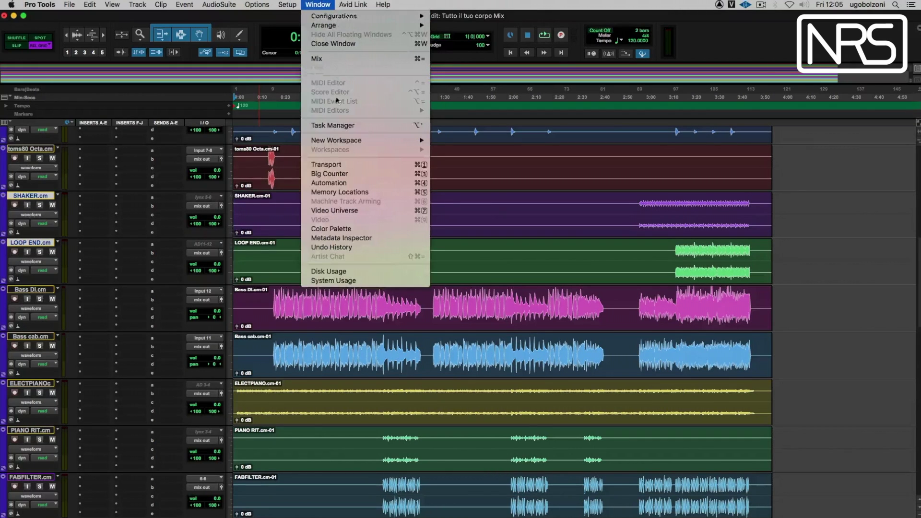
click(382, 227)
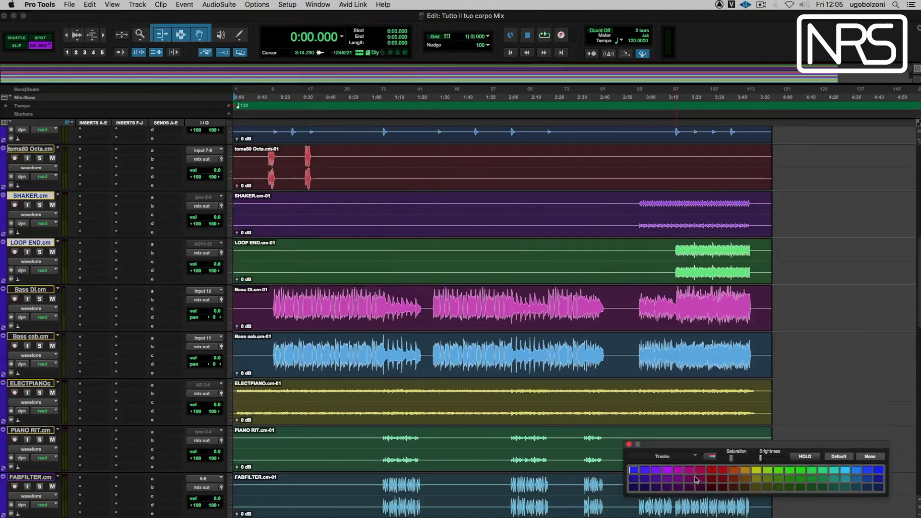
click(711, 469)
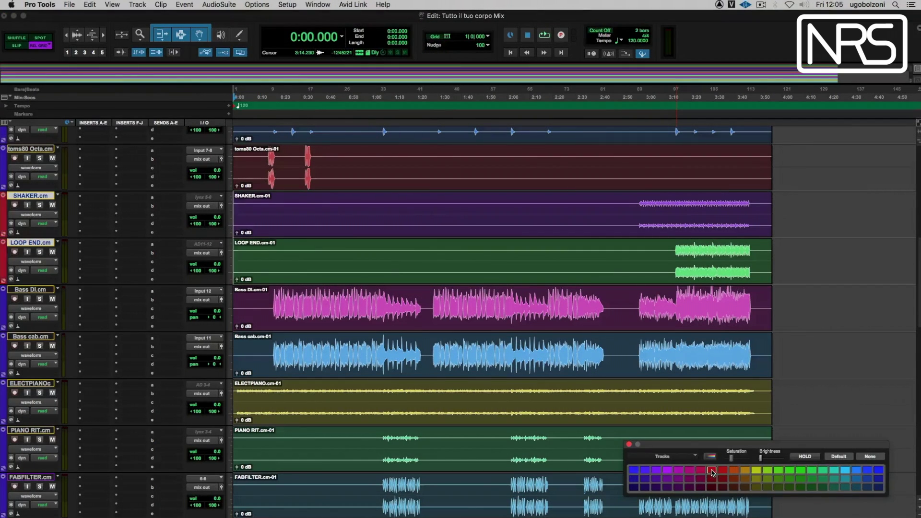
Step: Set the track colour of Bass DI and Bass cab to yellow
click(9, 291)
shift+click(13, 339)
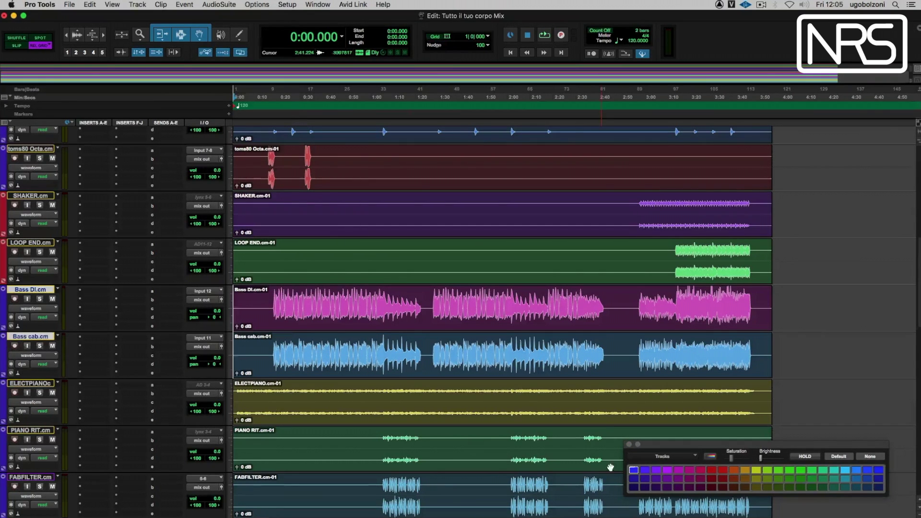
click(757, 473)
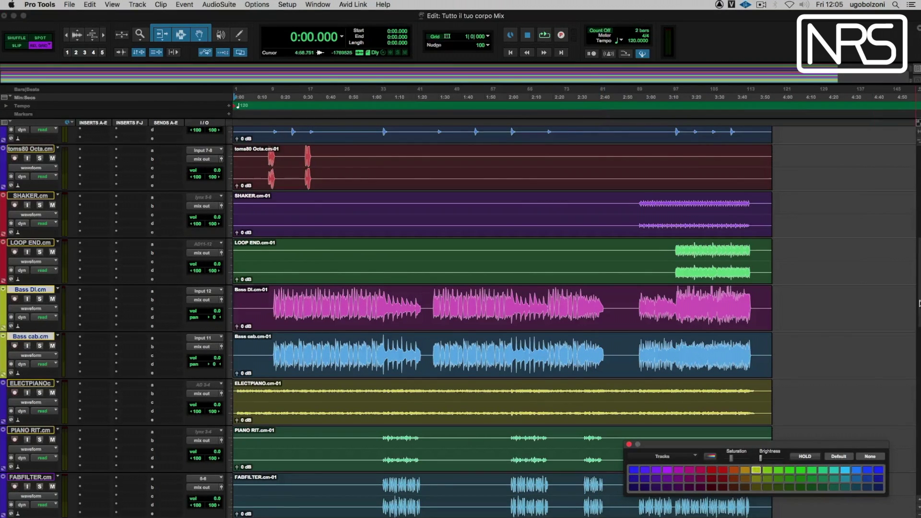
Step: Select the ELECTPIANO and PIANO RIT tracks together and colour them turquoise
scroll(917, 312, down, 5)
scroll(29, 240, down, 2)
click(31, 131)
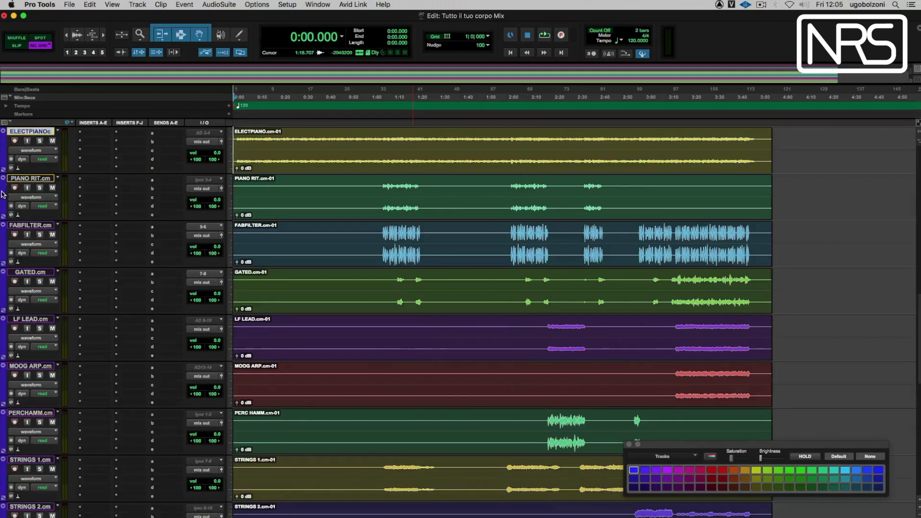
click(30, 178)
shift+click(30, 131)
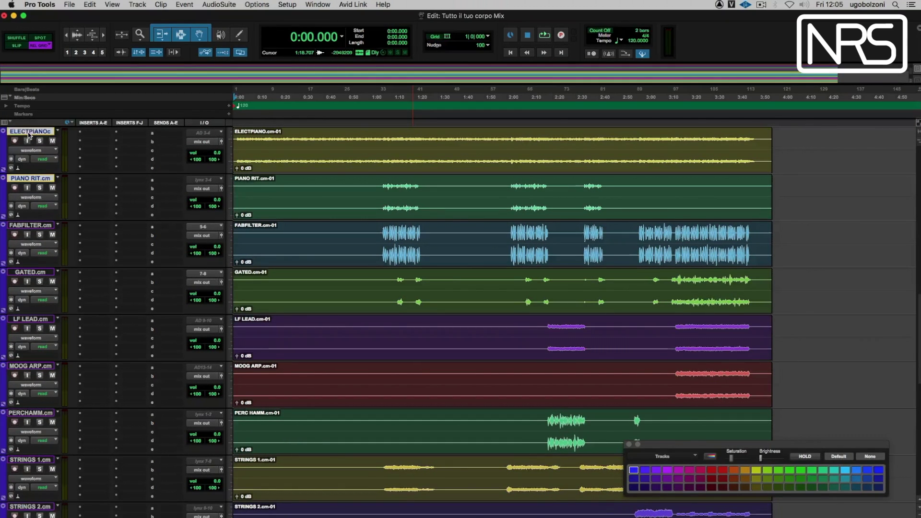
click(835, 471)
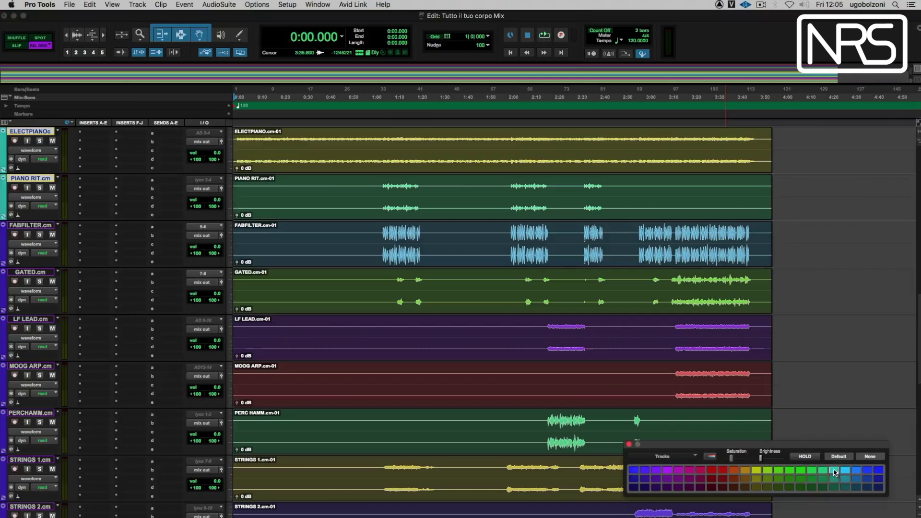
Step: Colour the five tracks from FABFILTER through PERCHAMM blue
drag(35, 227, 42, 418)
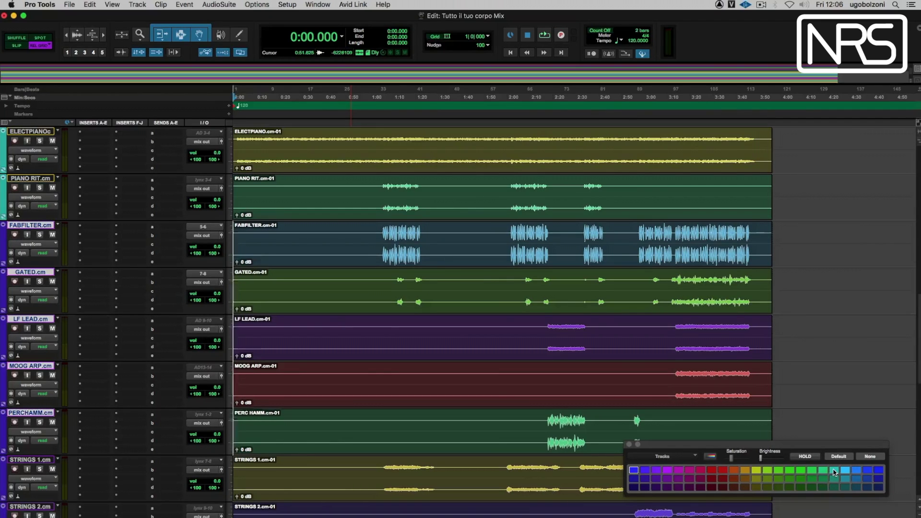
click(834, 471)
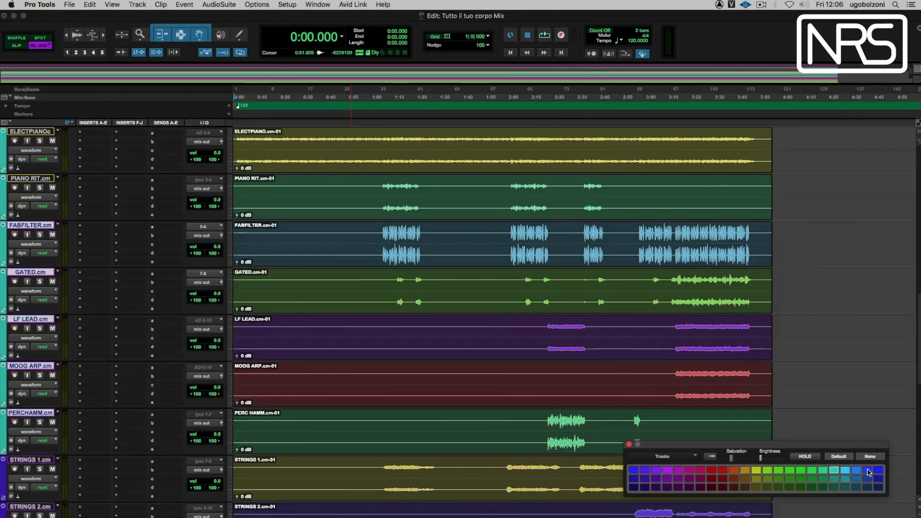
click(866, 471)
Step: Select the STRINGS 1 and STRINGS 2 tracks and colour them brownish orange
scroll(374, 325, down, 10)
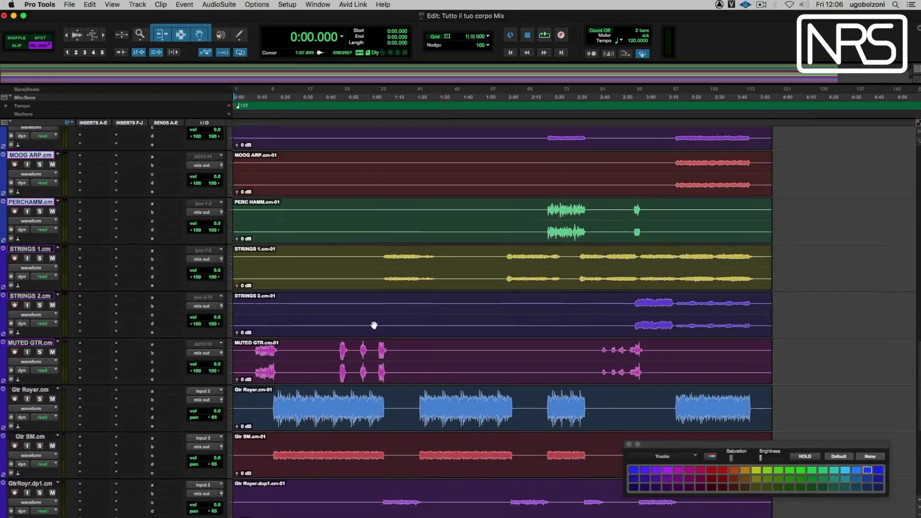
click(30, 249)
shift+click(37, 297)
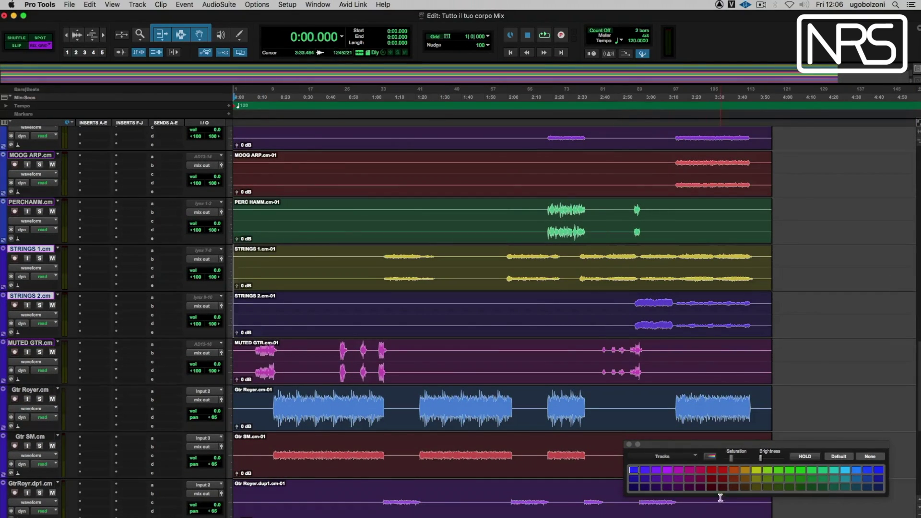
click(745, 479)
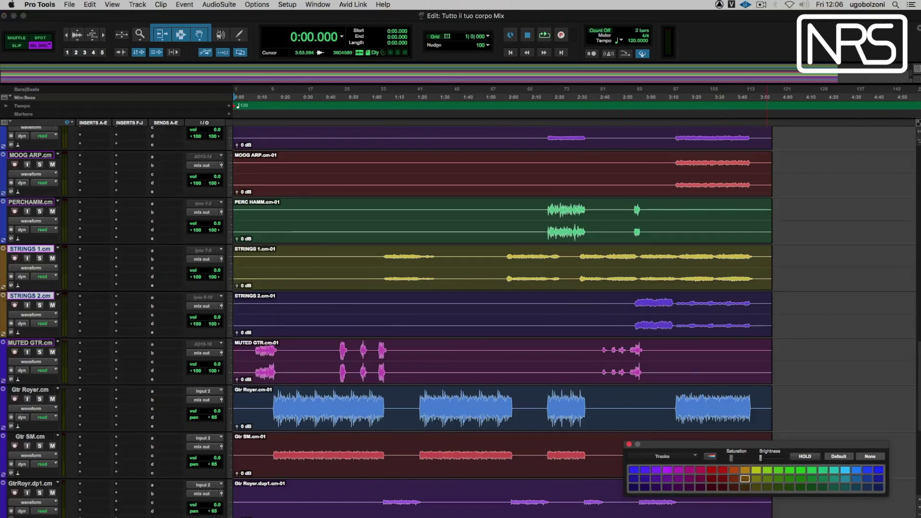
Step: Audition the MUTED GTR track in solo from 0:12, ending with playback stopped and solo off
scroll(919, 403, down, 3)
scroll(918, 418, down, 4)
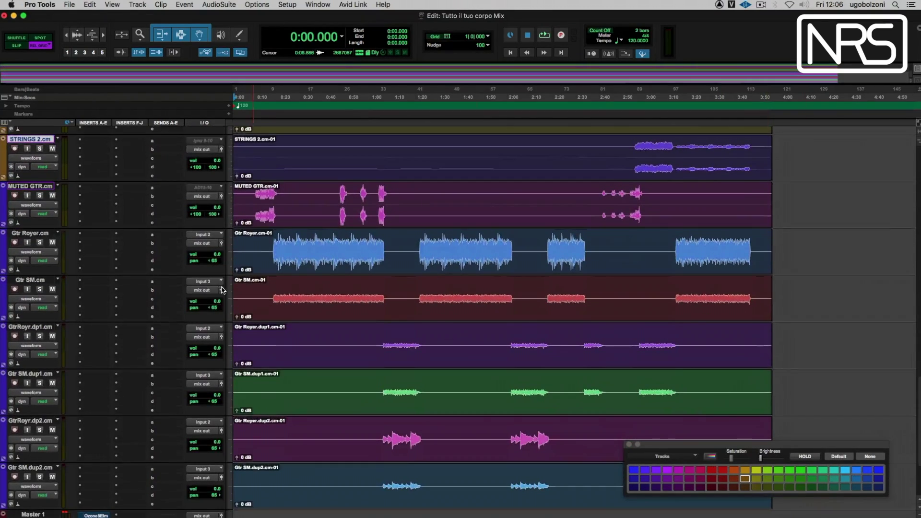
click(4, 214)
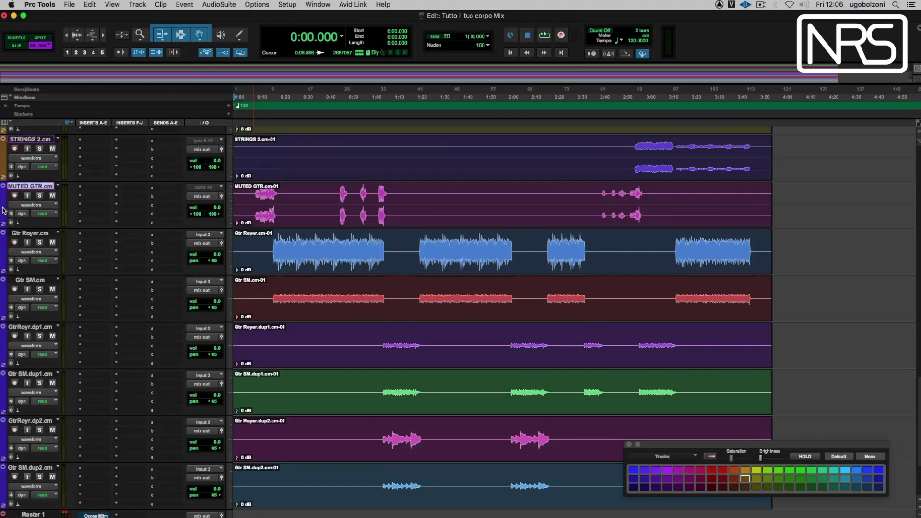
click(261, 97)
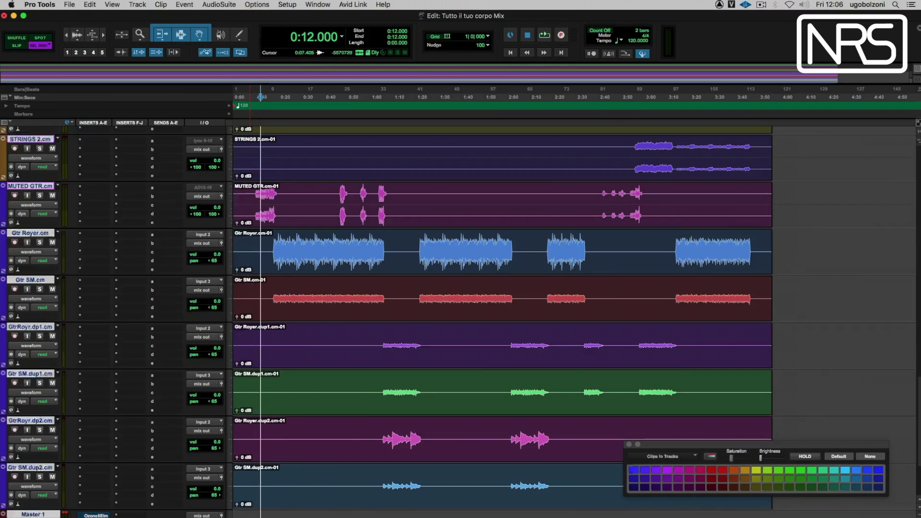
click(40, 196)
key(space)
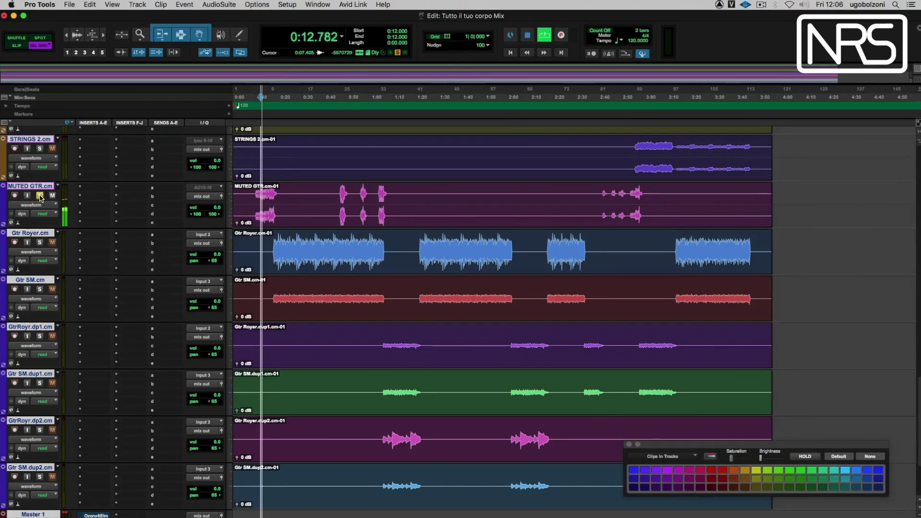
key(space)
click(40, 195)
Step: Select all guitar tracks from MUTED GTR through Gtr SM.dup2 and colour them dark teal
click(42, 187)
drag(42, 187, 35, 424)
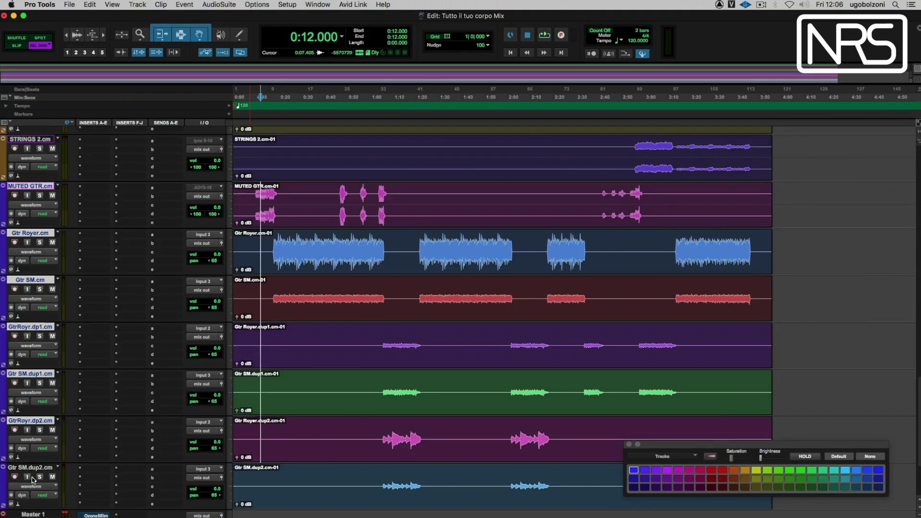
shift+click(48, 468)
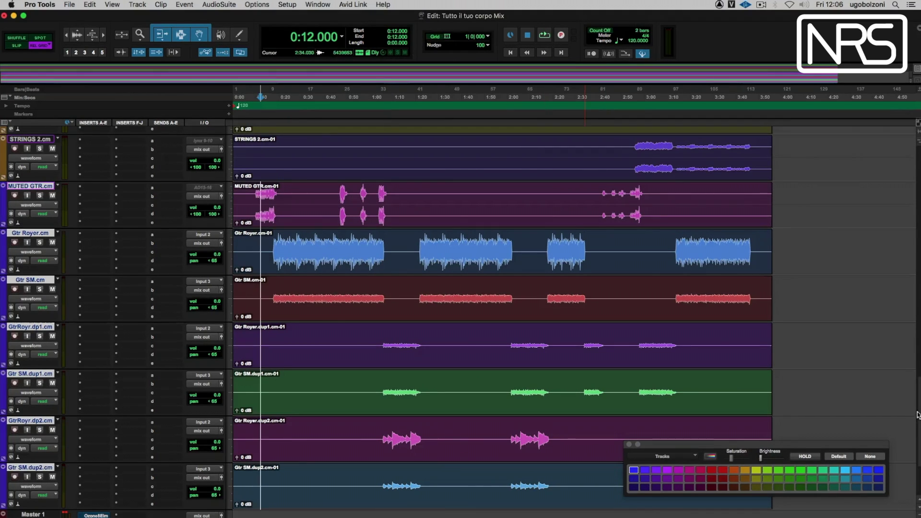
scroll(917, 415, down, 3)
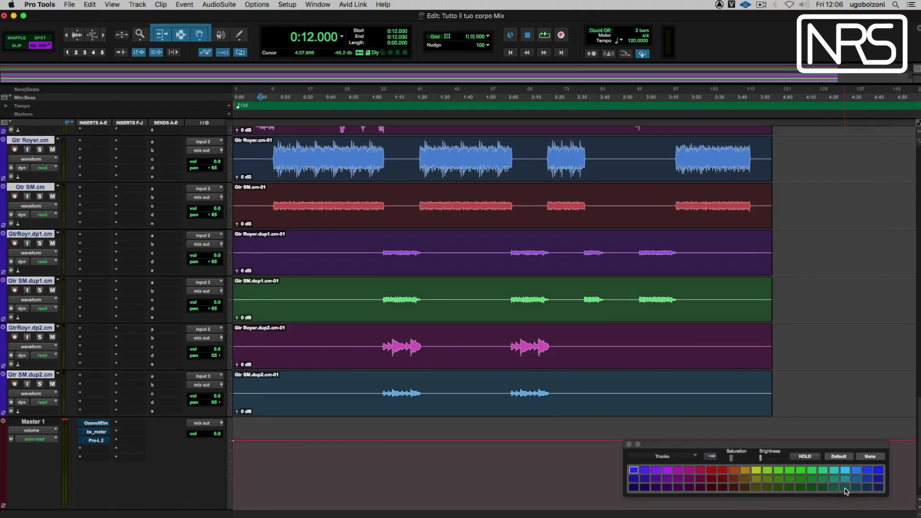
scroll(919, 436, down, 1)
scroll(919, 437, up, 3)
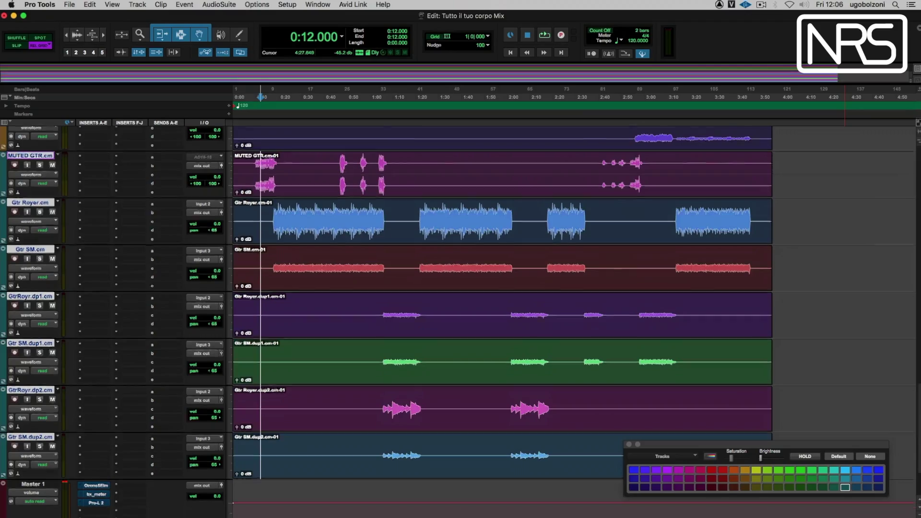
Step: Close the colour palette and look over the coloured tracks from Kick down to Master 1
scroll(919, 437, up, 15)
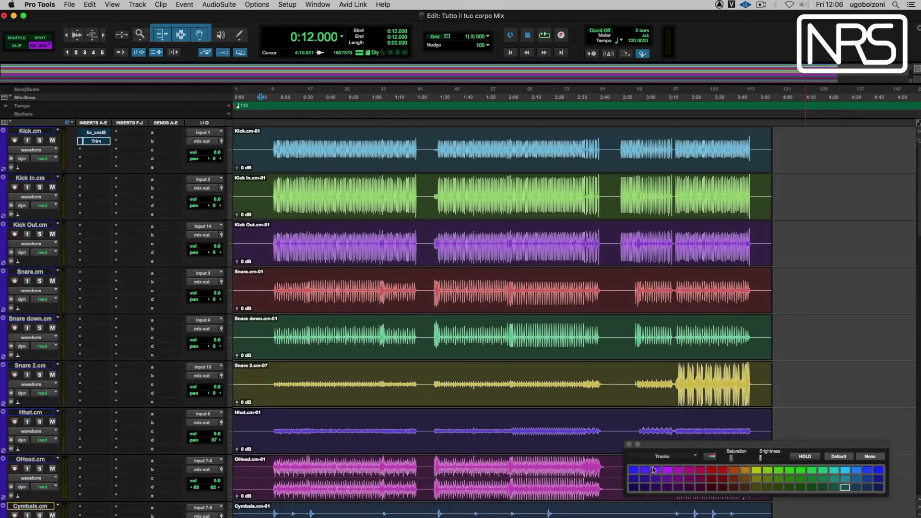
click(629, 445)
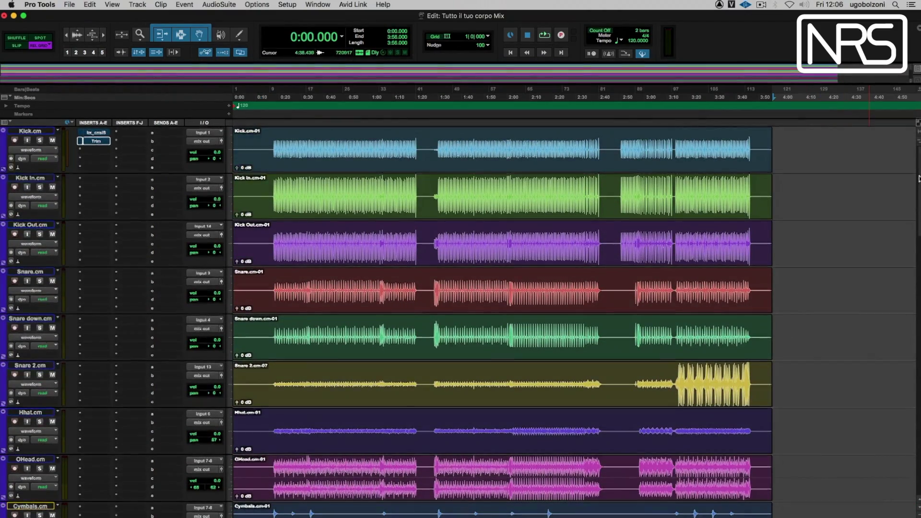
scroll(919, 179, down, 15)
scroll(461, 297, down, 5)
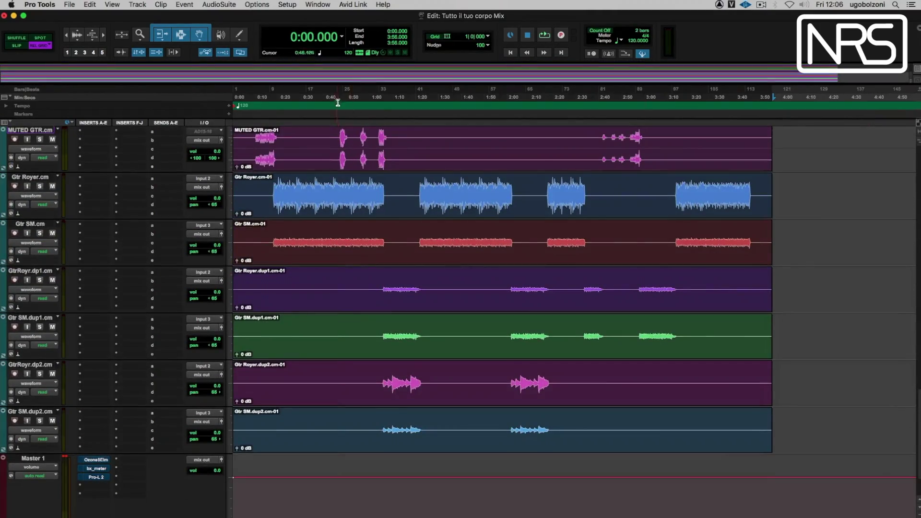
Step: Place the playback cursor at 0:46 and open the Mix window to view all channel levels
click(337, 103)
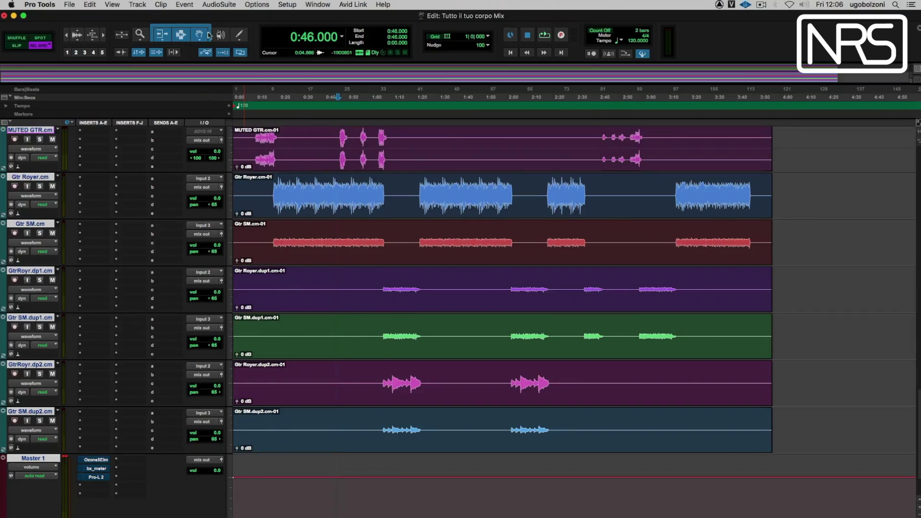
click(288, 4)
key(Escape)
scroll(355, 190, up, 10)
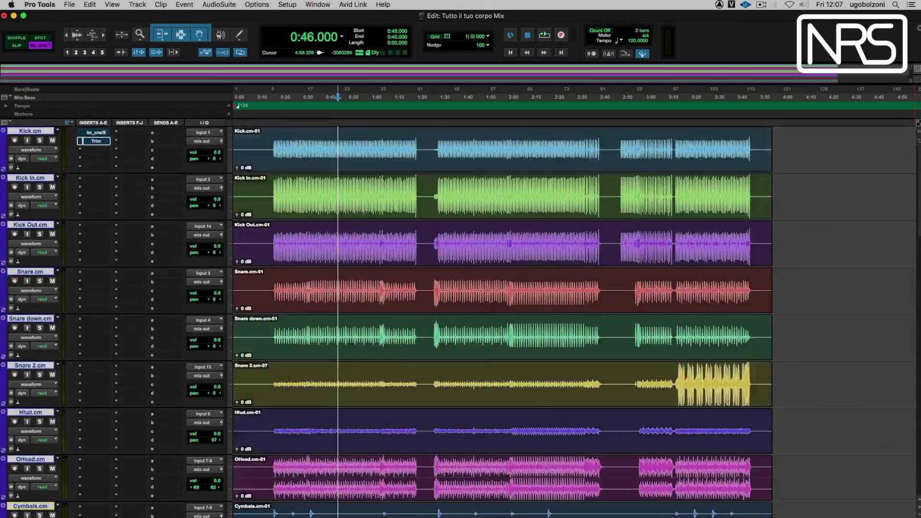
scroll(355, 190, down, 10)
click(287, 4)
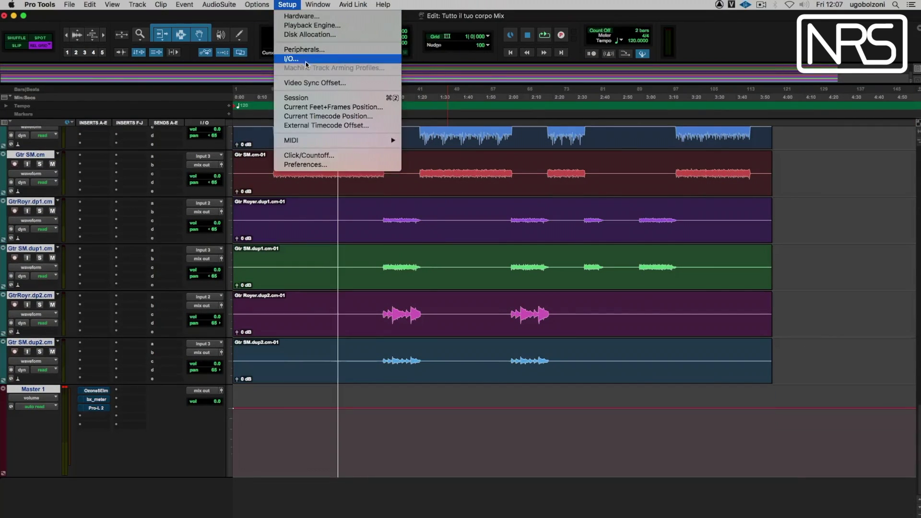
mouse_move(321, 7)
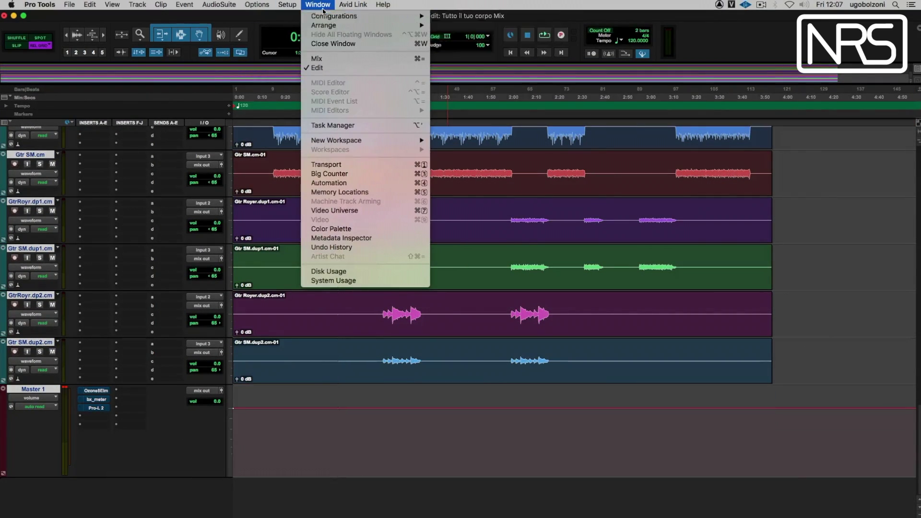
click(327, 58)
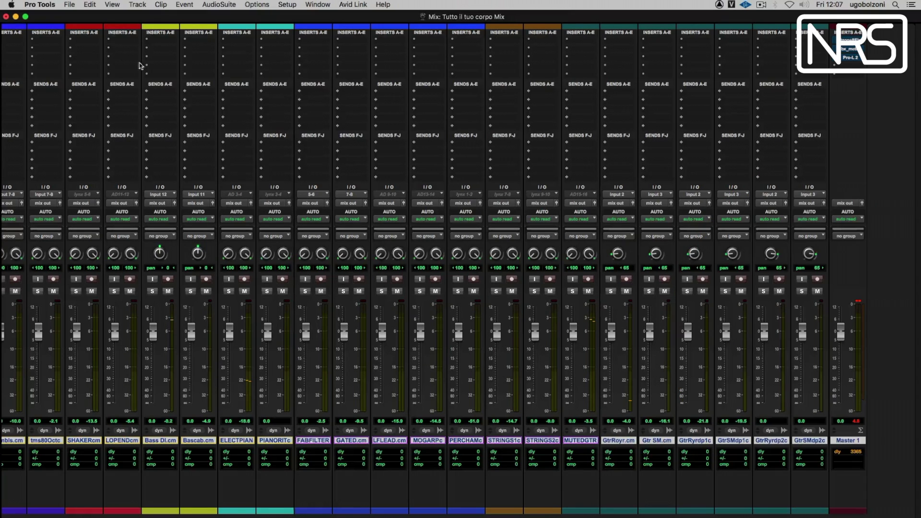
Step: Close the Mix window and select the Kick clip on the first track in the Edit window
click(6, 17)
click(795, 266)
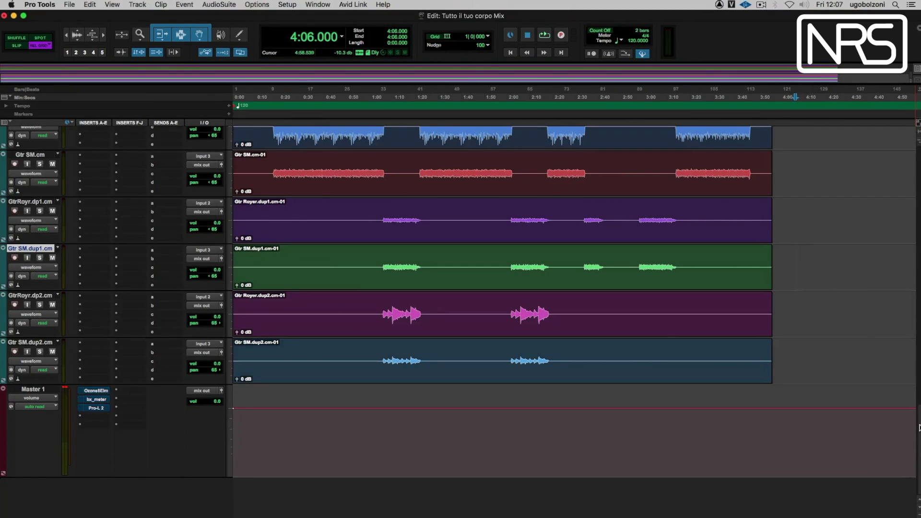
scroll(880, 287, up, 15)
click(880, 222)
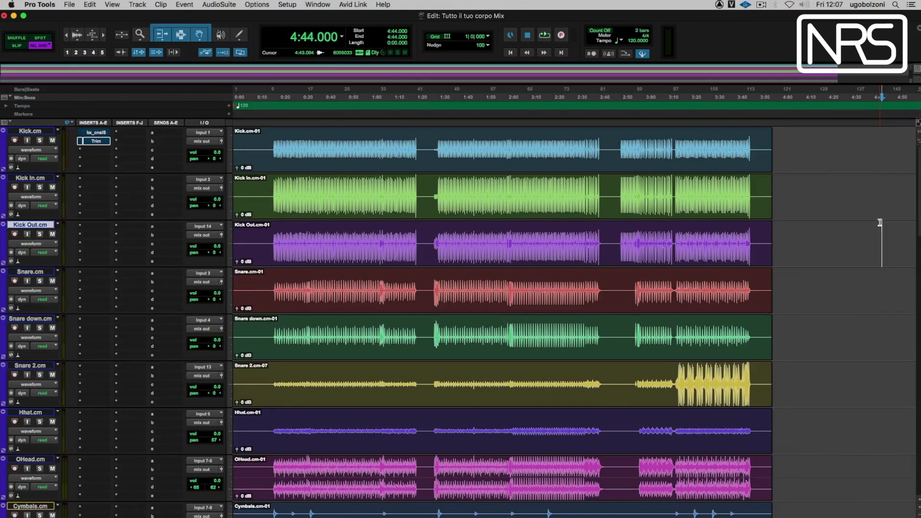
click(333, 167)
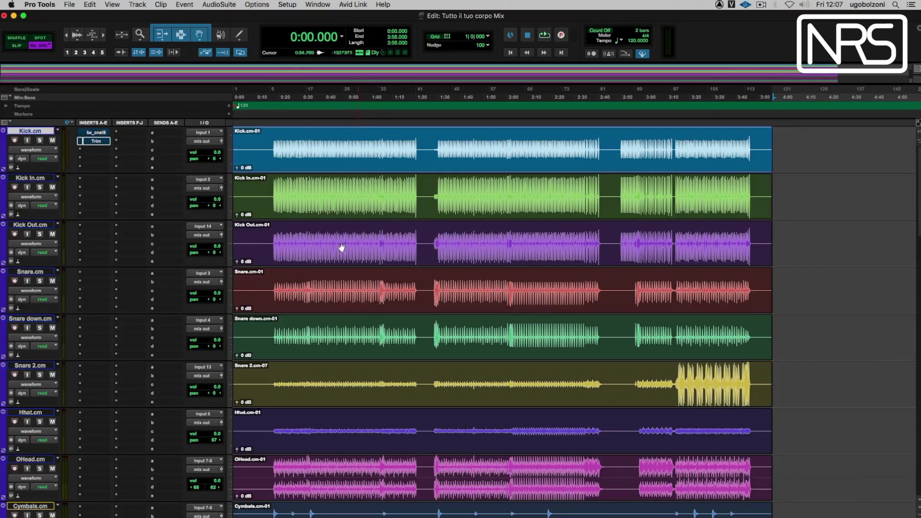
Step: Review the peak hold and clip indication options in the Metering preferences and accept the dialog
mouse_move(238, 170)
mouse_down()
mouse_move(238, 192)
mouse_move(238, 169)
mouse_up()
key(super+z)
click(52, 4)
click(54, 27)
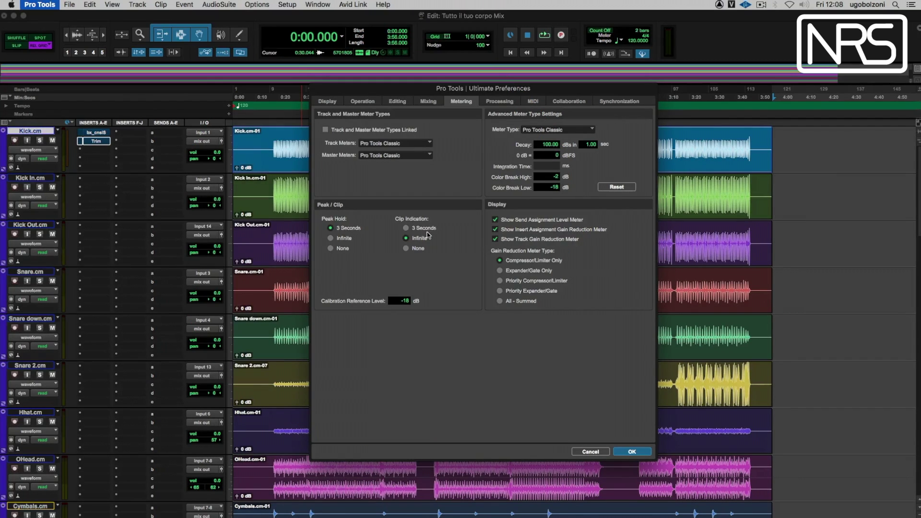
click(632, 452)
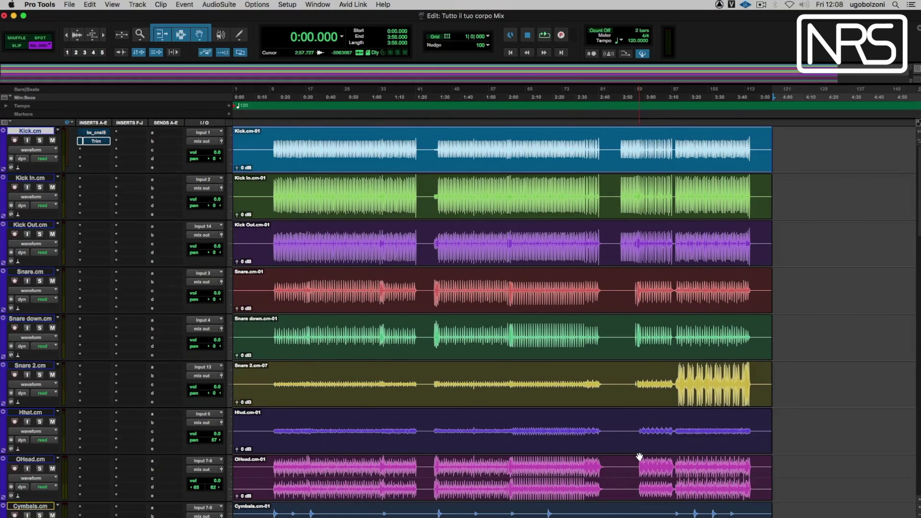
click(317, 5)
click(317, 59)
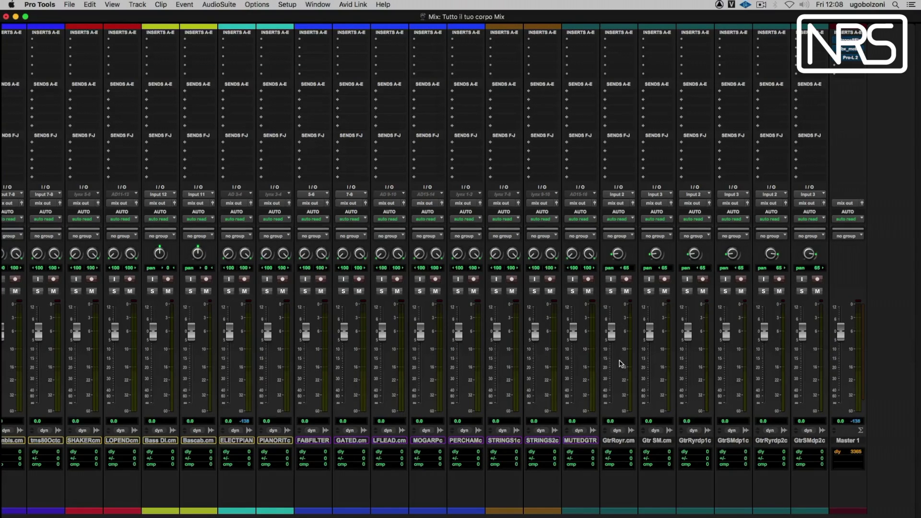
click(15, 17)
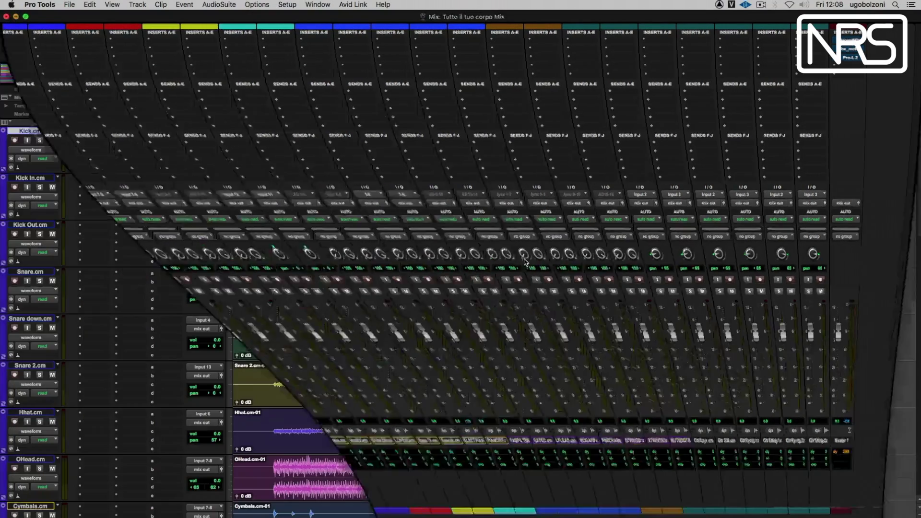
Step: Place the playback cursor at 2:06 and play the session with the Mix window open to watch the meters
click(523, 97)
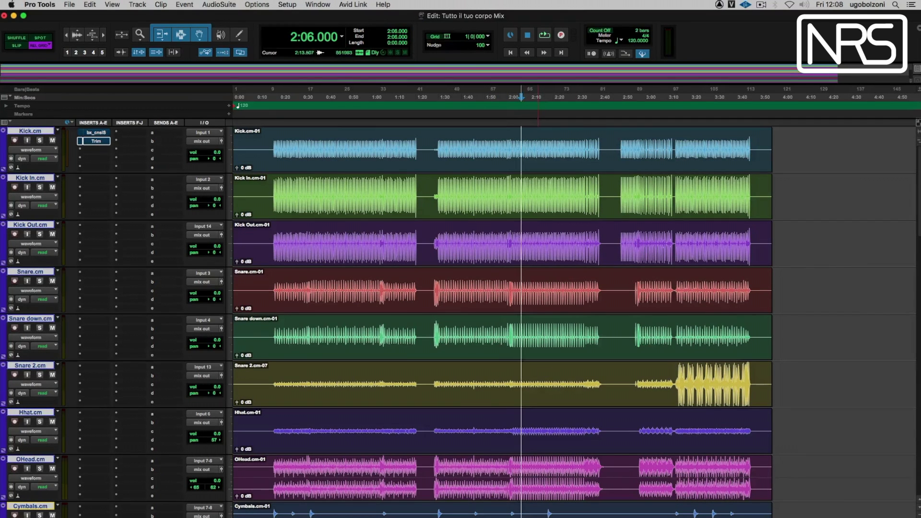
click(318, 5)
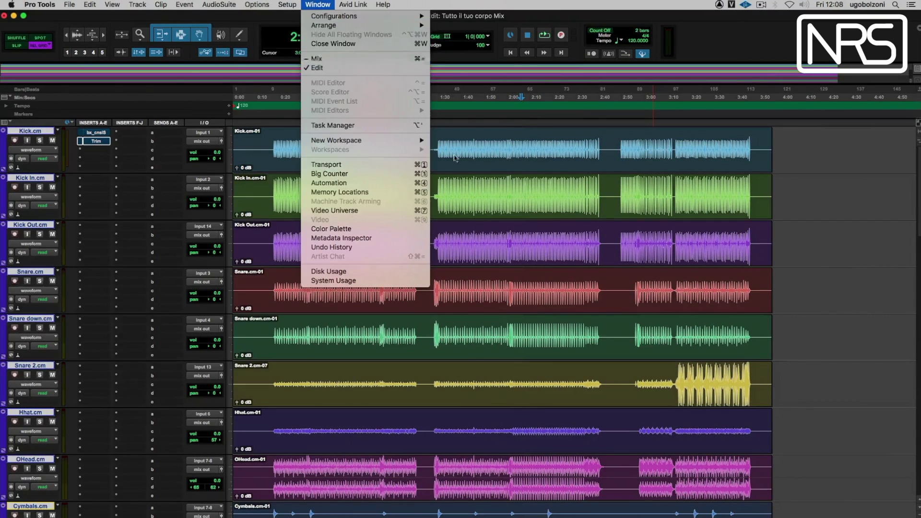
key(super+equal)
key(space)
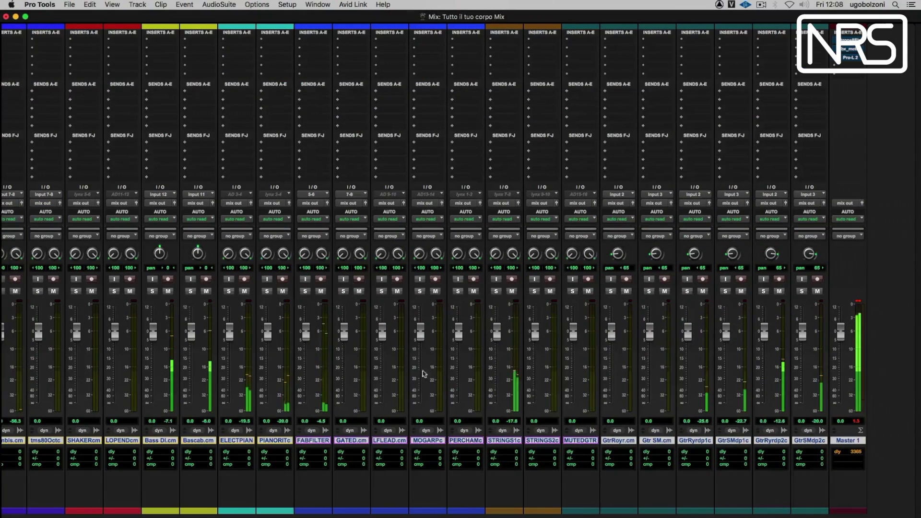
Step: Solo the FABFILTER channel, clear the clip indicator on Master 1 and remove the solo
click(304, 291)
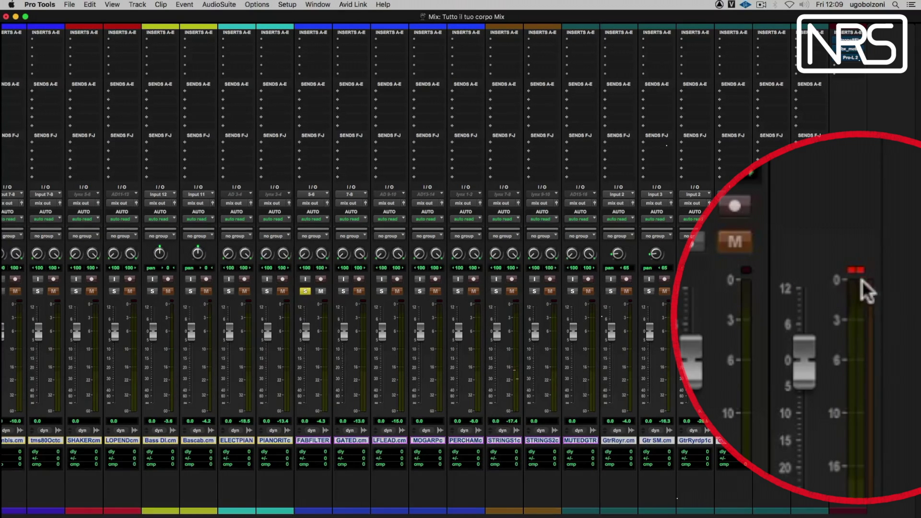
click(858, 270)
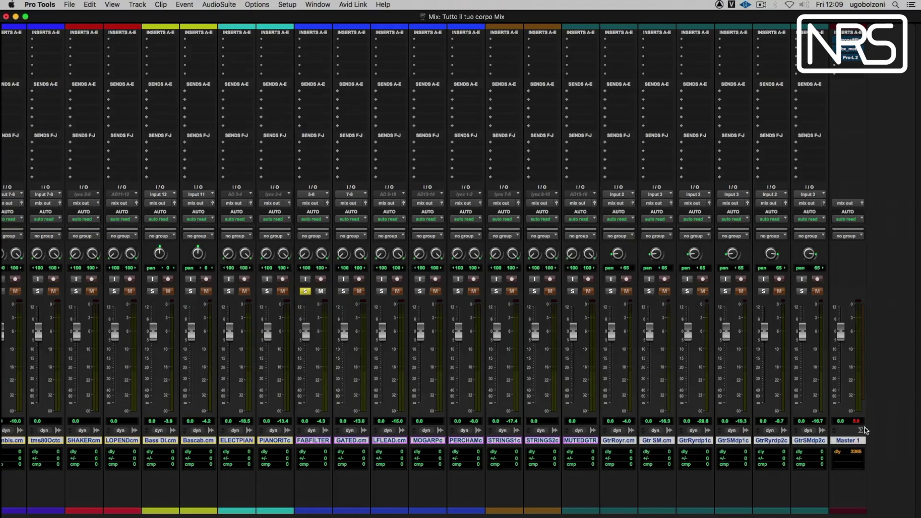
click(305, 292)
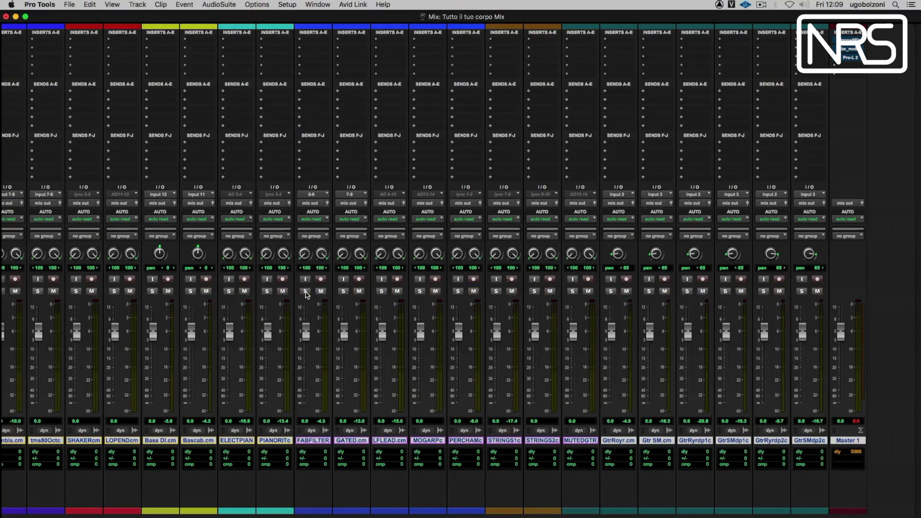
Step: Play the full mix from 2:06, check the drum channel meters, and close the Mix window with playback stopped
key(space)
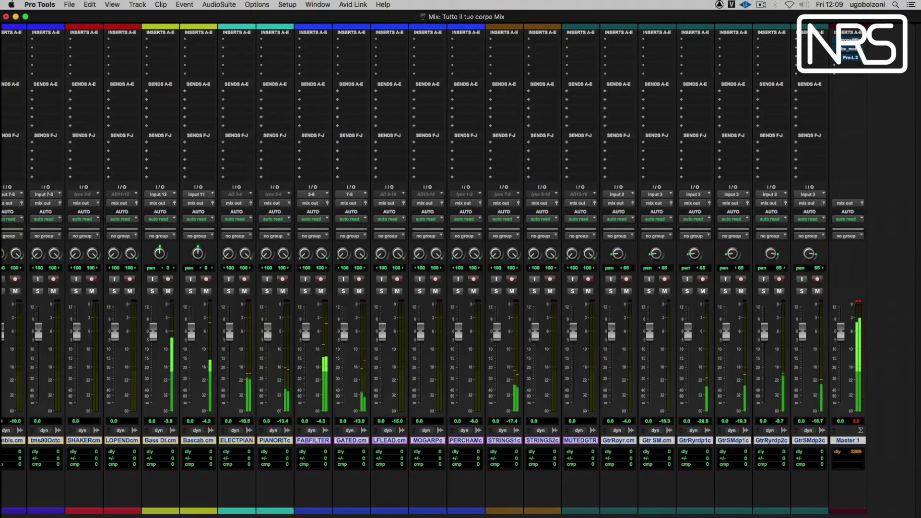
scroll(234, 430, left, 5)
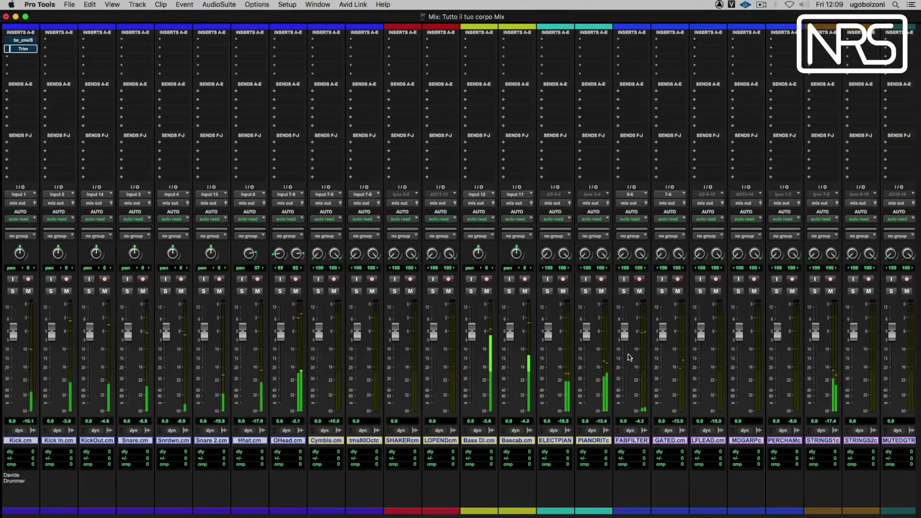
click(5, 17)
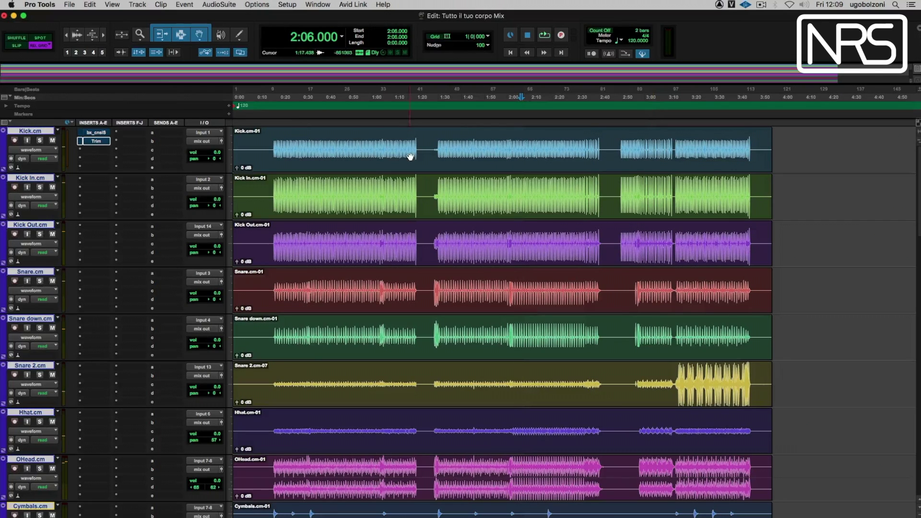
key(space)
click(865, 229)
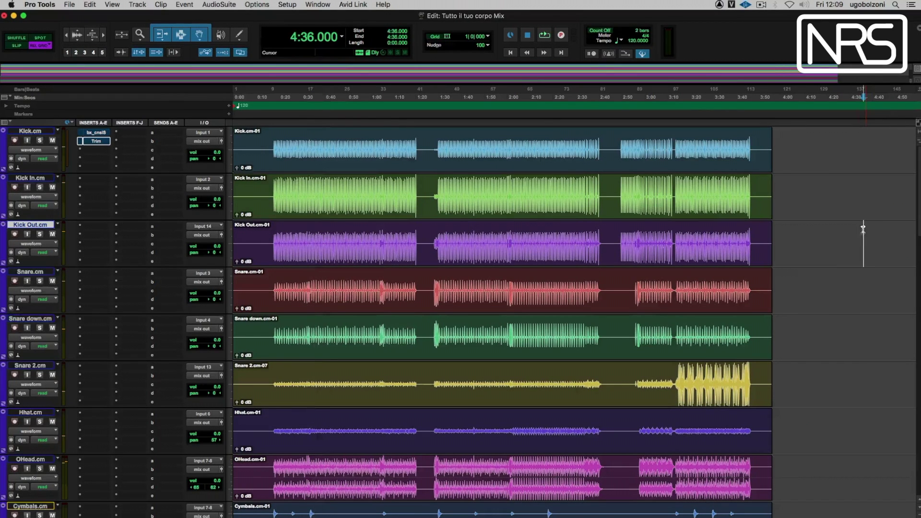
click(285, 93)
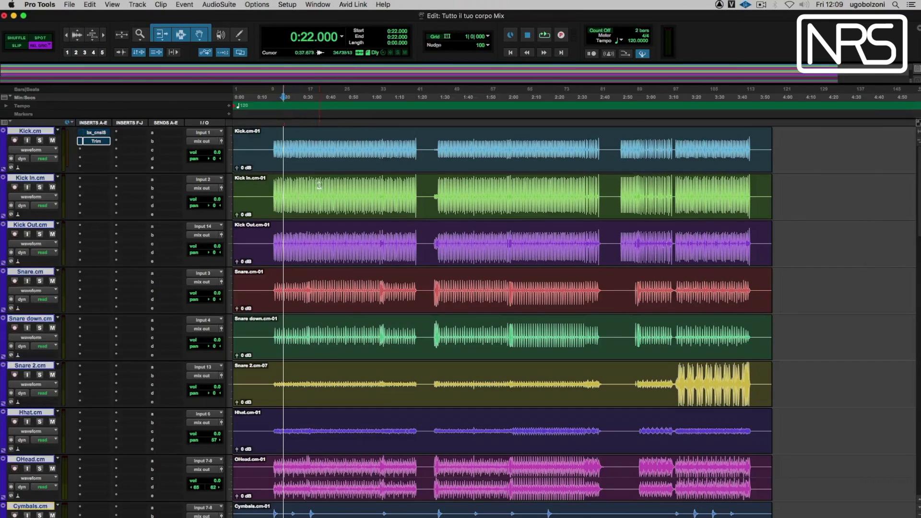
click(400, 158)
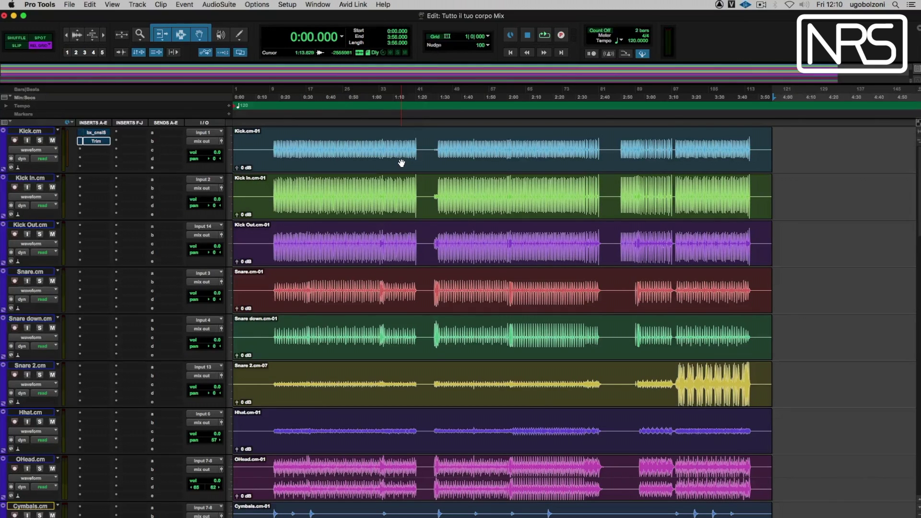
Step: Enlarge the audio waveforms vertically on all tracks and return them to their default height
click(77, 34)
click(77, 34)
click(77, 34)
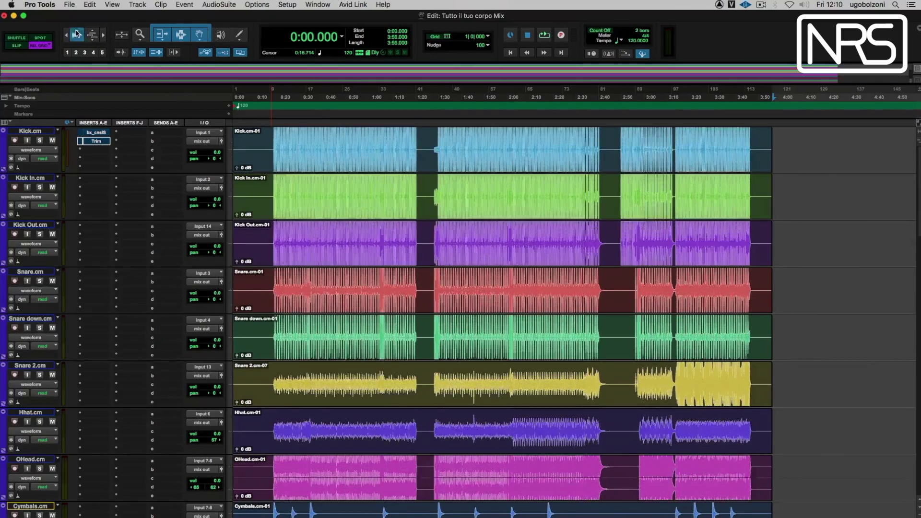
mouse_move(919, 225)
mouse_down()
mouse_move(918, 456)
mouse_move(919, 224)
mouse_up()
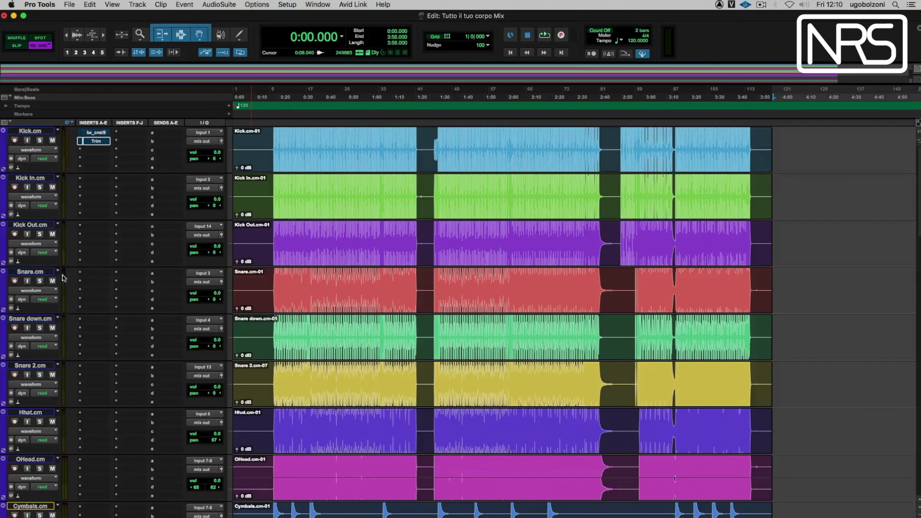
click(77, 38)
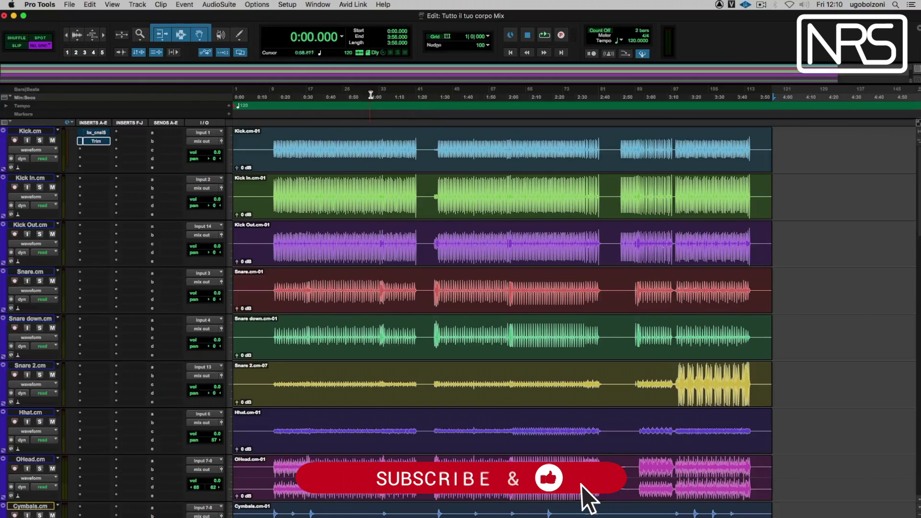
Step: Audition the Kick track in solo from 1:00 while checking its level meter, ending with playback stopped
click(370, 94)
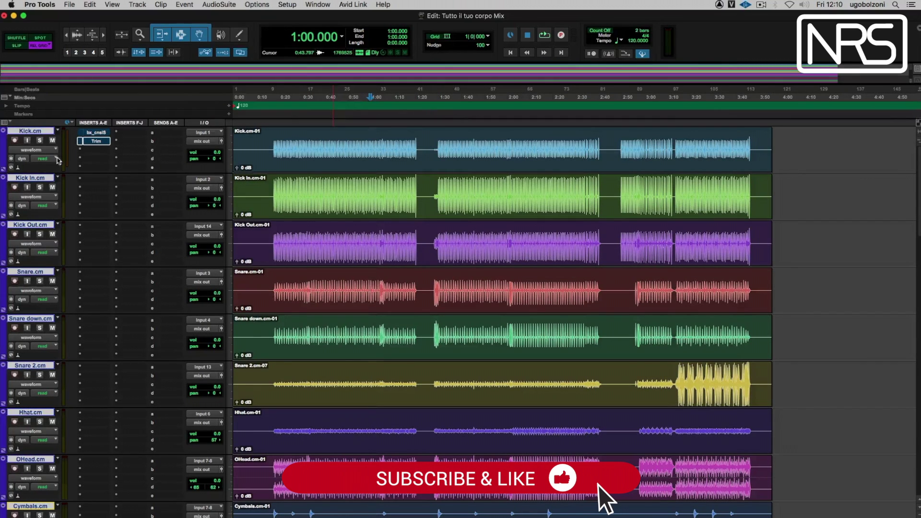
click(41, 141)
key(space)
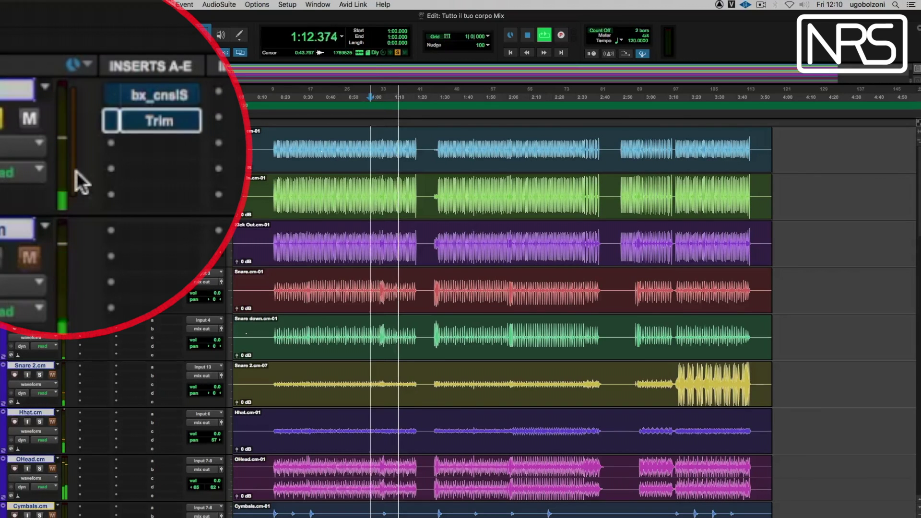
drag(220, 198, 222, 212)
key(space)
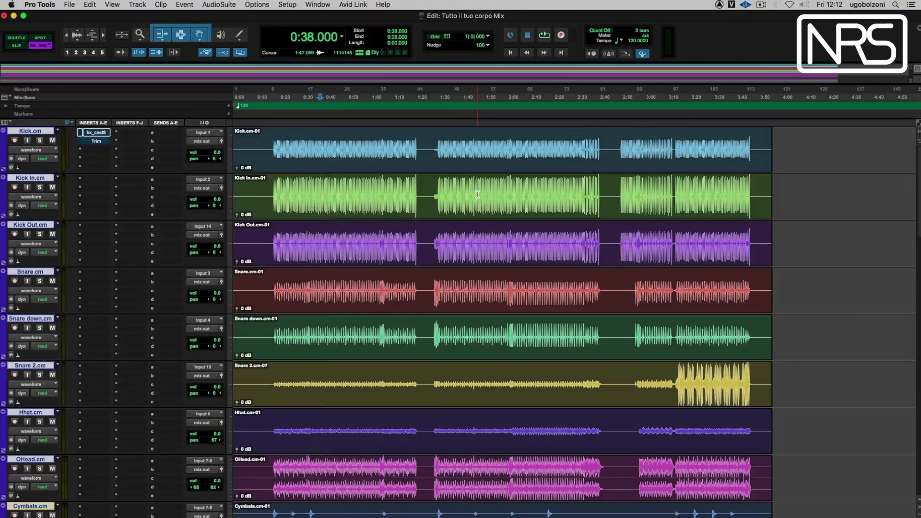
Step: Play from 0:38, lower the input gain in the Kick track's bx_console SSL 4000 E plug-in, and close it with playback stopped
click(103, 132)
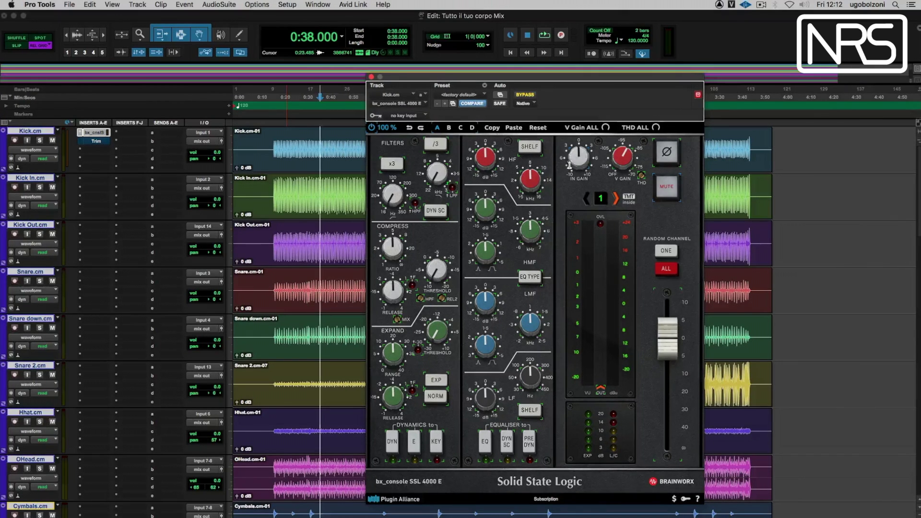
key(space)
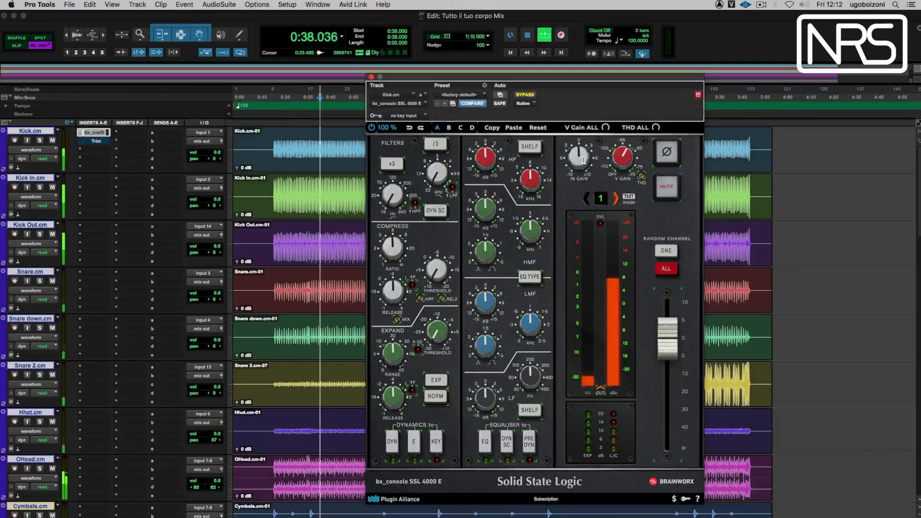
drag(583, 160, 574, 225)
key(space)
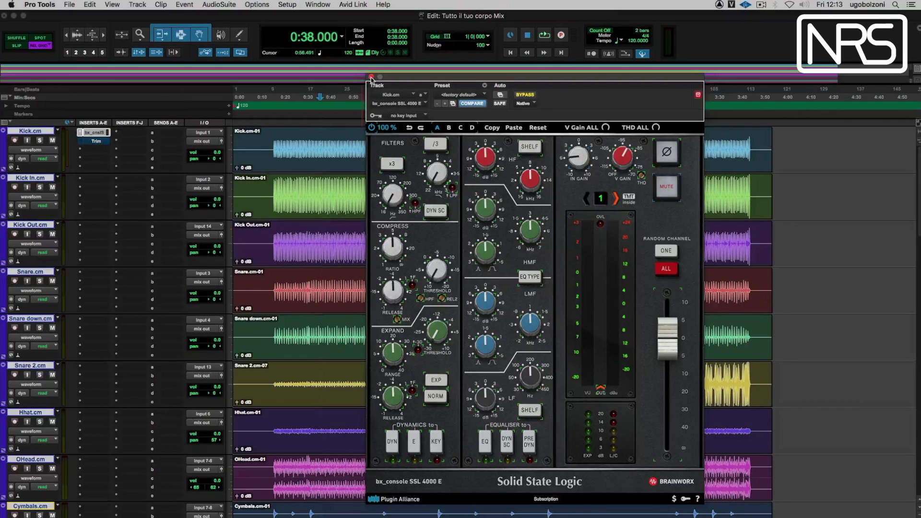
click(371, 77)
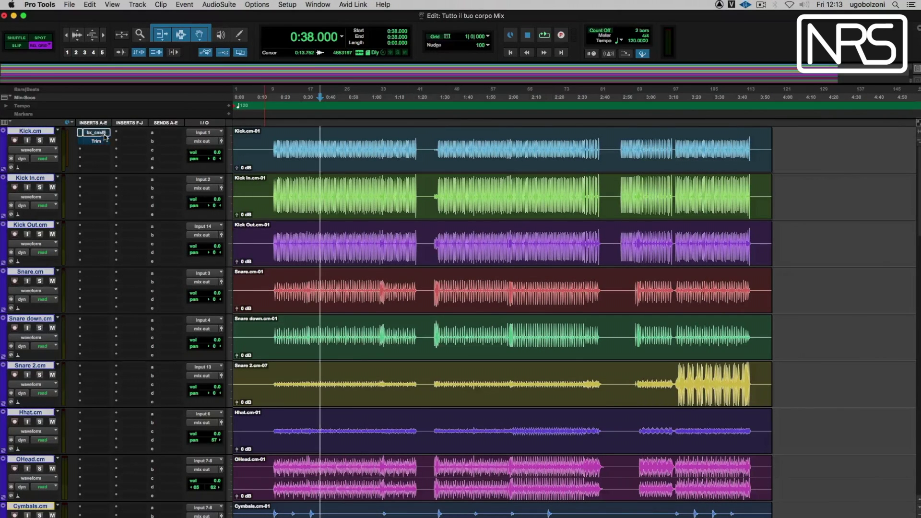
Step: Reposition the Kick track's Trim plug-in window and lower its output gain below 0 dB while playing from 0:42
click(354, 172)
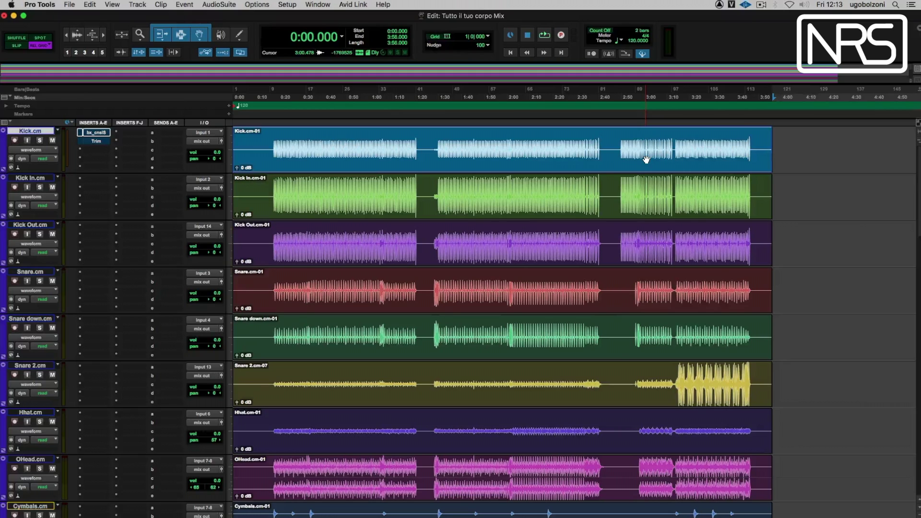
click(102, 141)
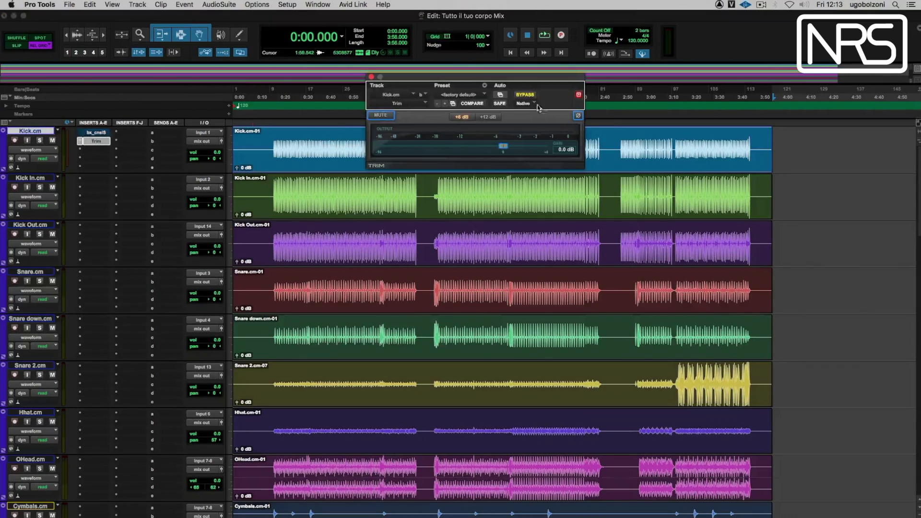
drag(535, 81, 542, 141)
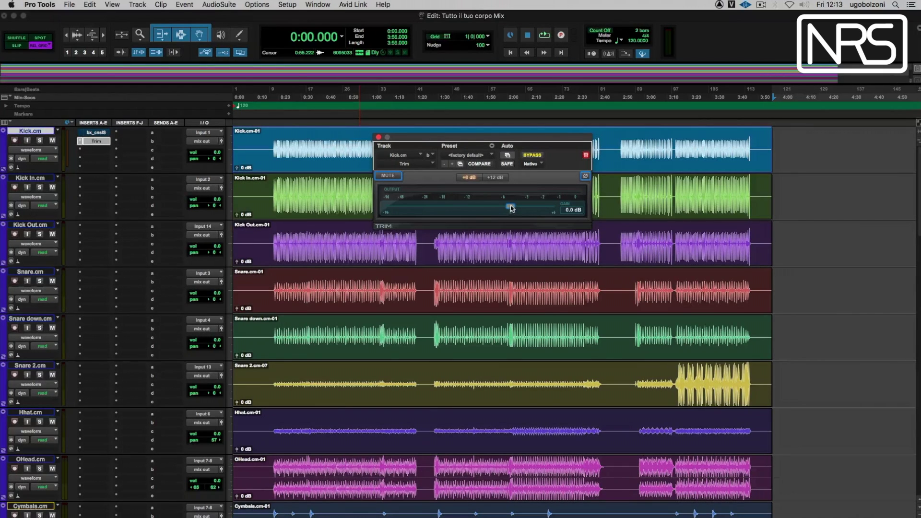
key(space)
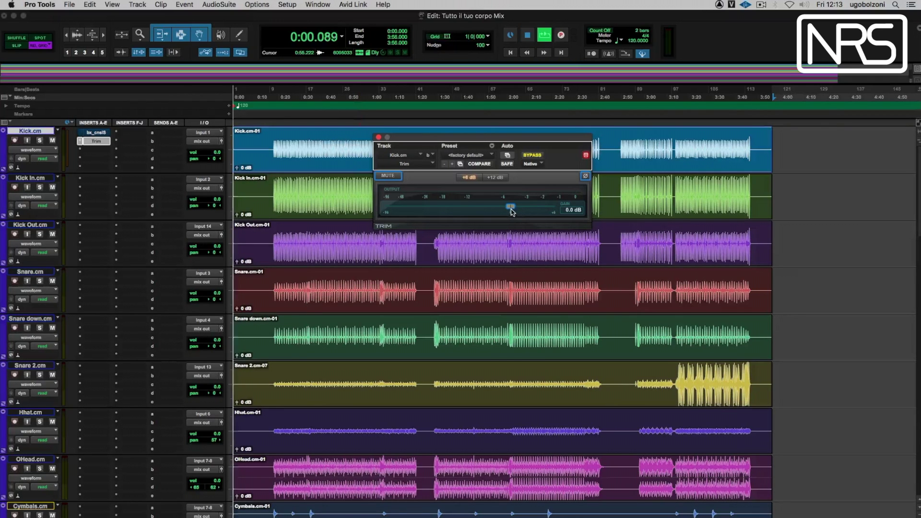
key(space)
click(329, 94)
key(space)
drag(510, 206, 482, 208)
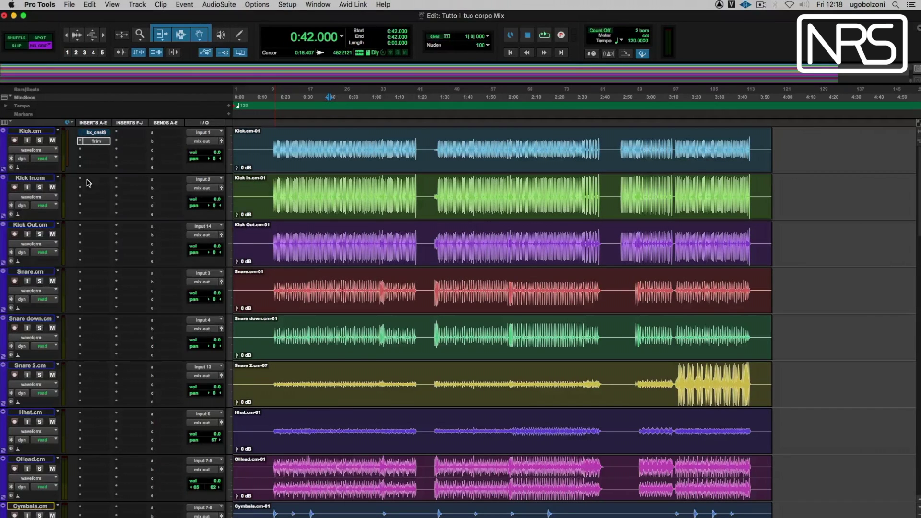
Step: Insert the mono Trim plug-in in the first slot across the tracks, accept replacing existing inserts, and close its window
click(96, 149)
mouse_move(120, 187)
mouse_move(207, 127)
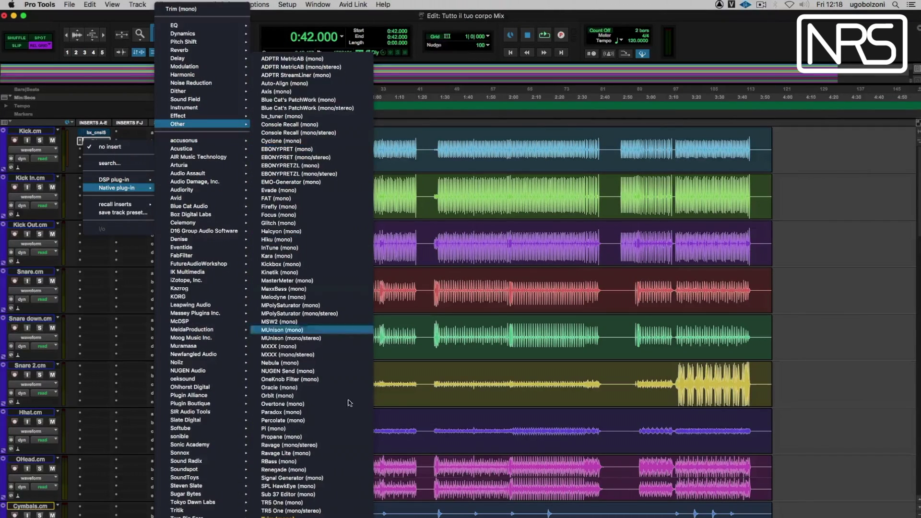
click(288, 480)
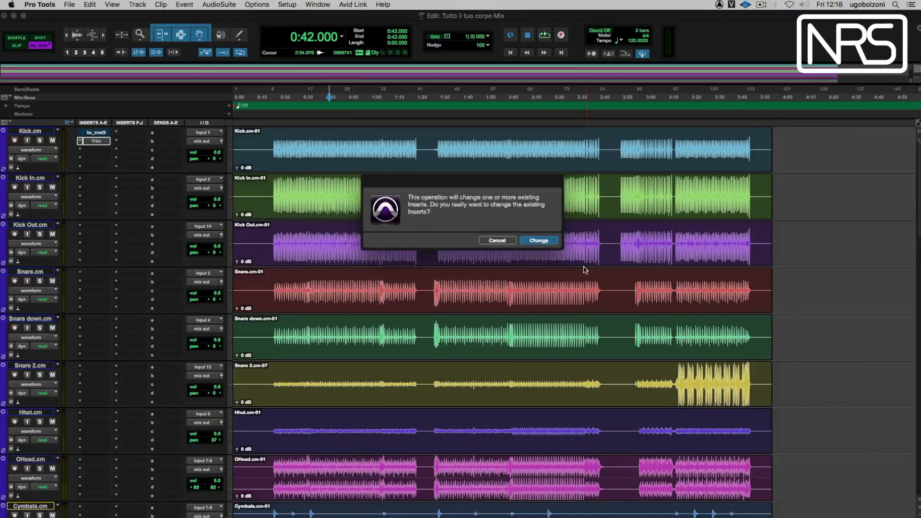
key(Return)
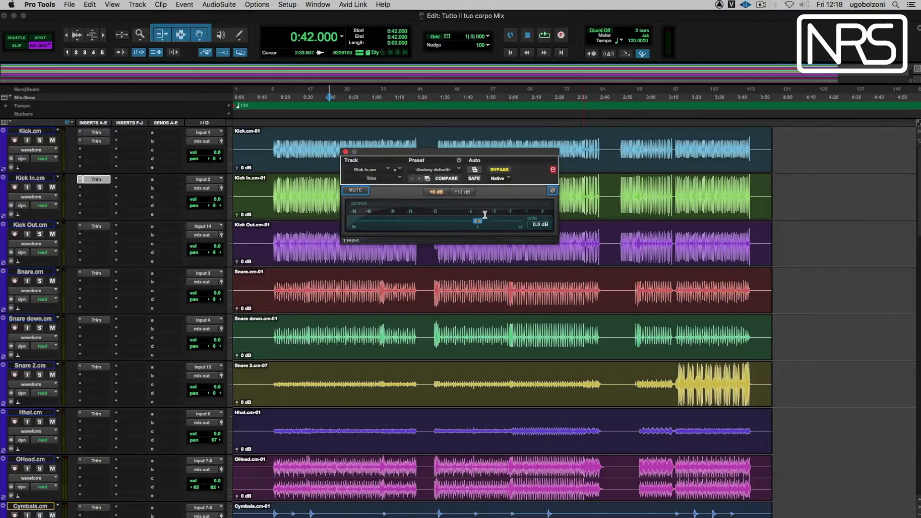
click(345, 152)
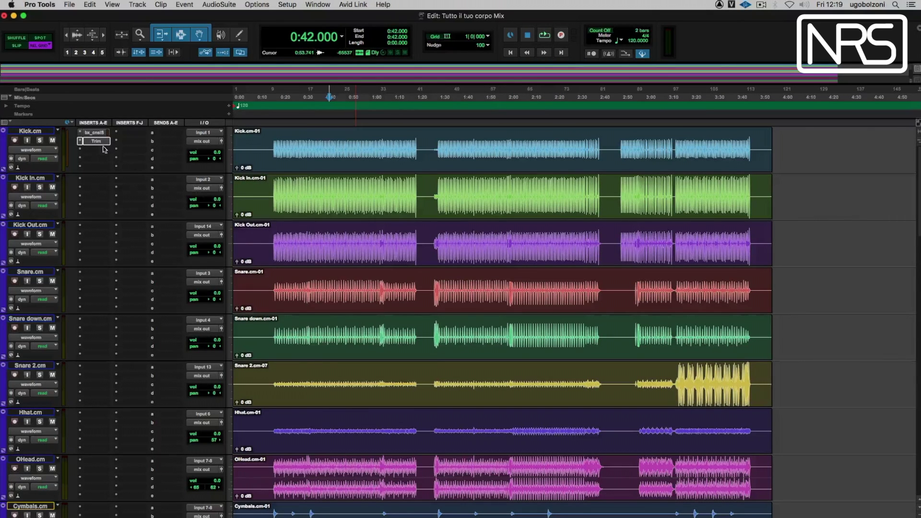
Step: Remove the Trim and bx_console SSL 4000 E inserts from the Kick track
click(81, 142)
click(95, 100)
click(81, 133)
click(104, 91)
Step: Solo the Kick track, play from 0:38 and lower its clip gain to -8.5 dB
click(319, 187)
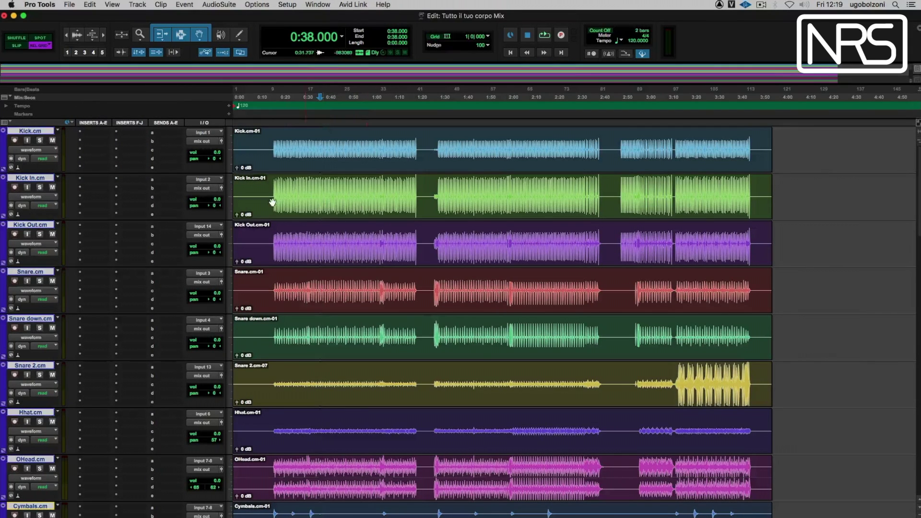
click(40, 140)
key(space)
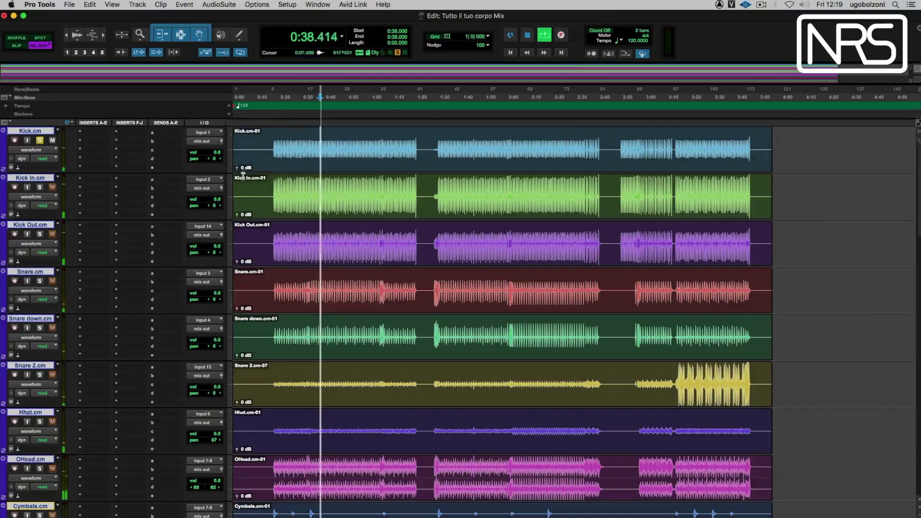
drag(239, 171, 239, 175)
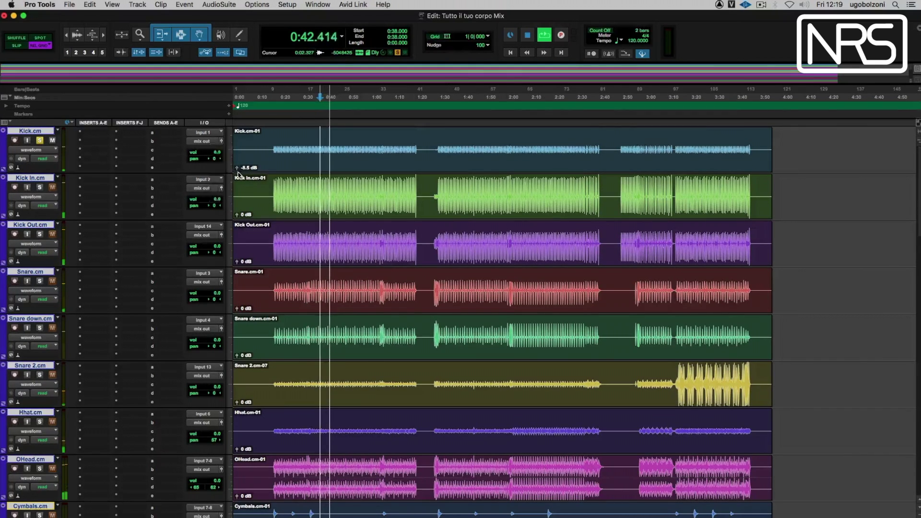
key(space)
Step: Audition the Kick In and Kick Out tracks from 0:30, lowering their clip gains to -11.3 dB and -9.4 dB
click(40, 187)
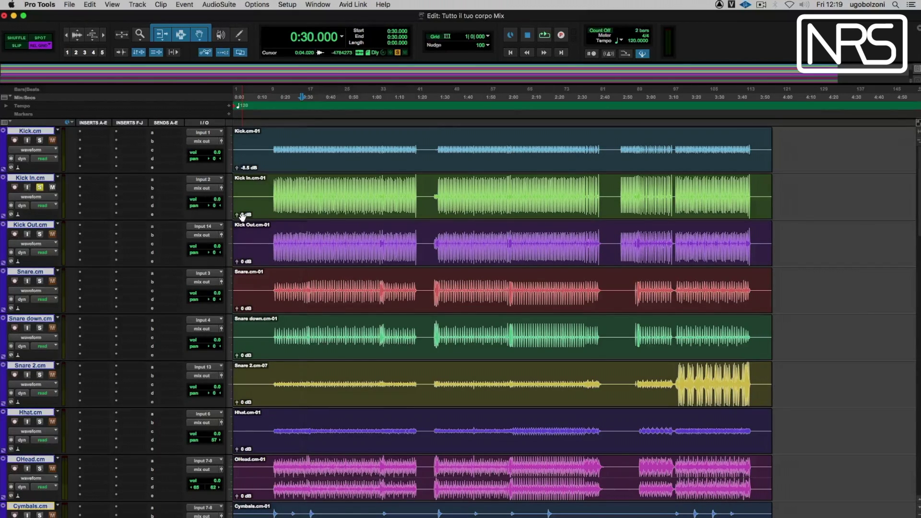
key(space)
drag(235, 214, 236, 226)
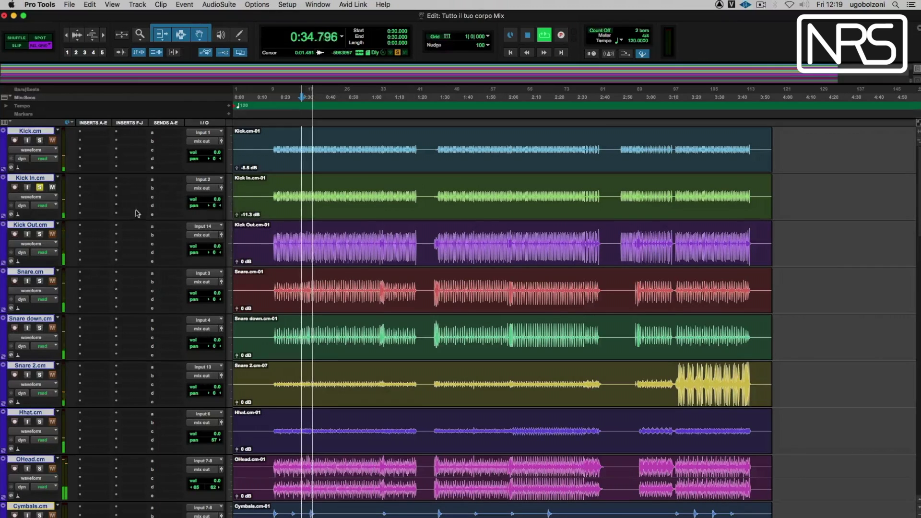
drag(238, 263, 239, 268)
click(40, 235)
Step: Audition the Snare track in solo, restart playback from 0:42 and lower its clip gain to -10.3 dB
click(51, 282)
click(40, 281)
click(52, 281)
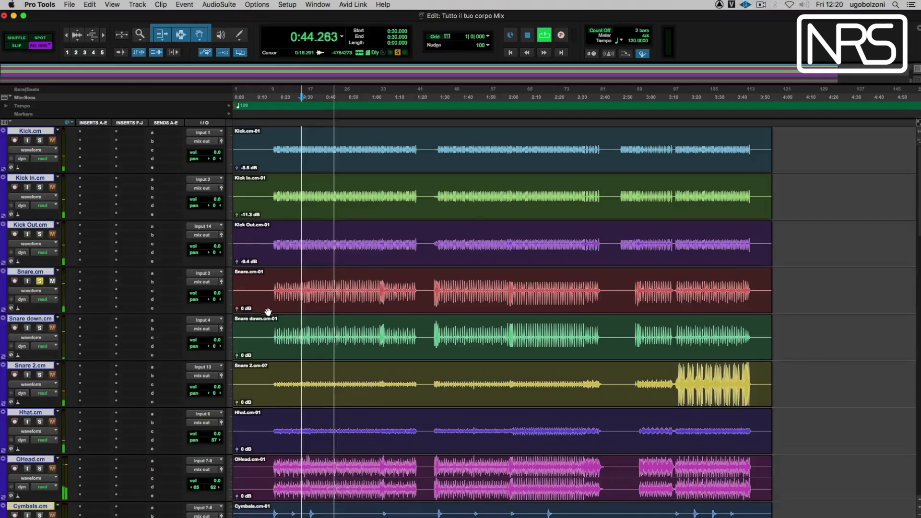
key(space)
click(328, 111)
key(space)
drag(244, 311, 238, 319)
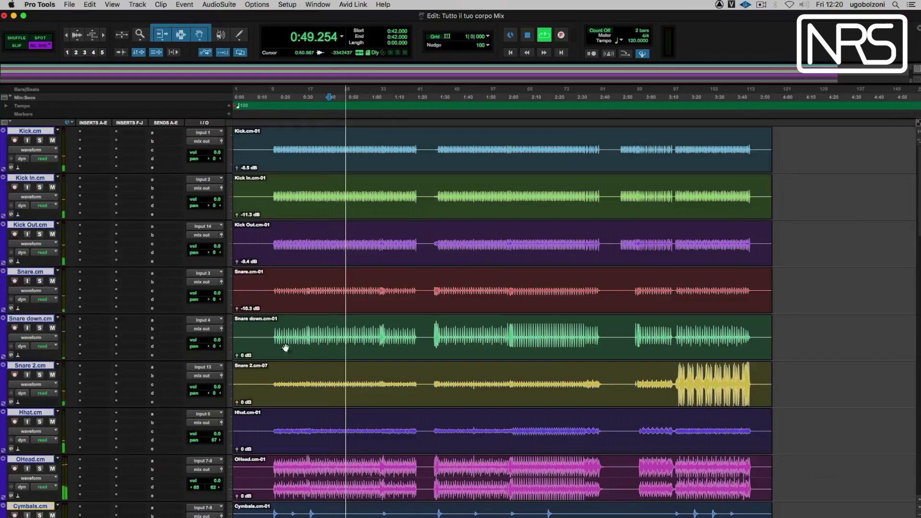
Step: Lower the Snare down clip gain to -10.3 dB, checking its level at 1:28 and playing again from 0:42
drag(236, 356, 236, 362)
key(space)
click(434, 174)
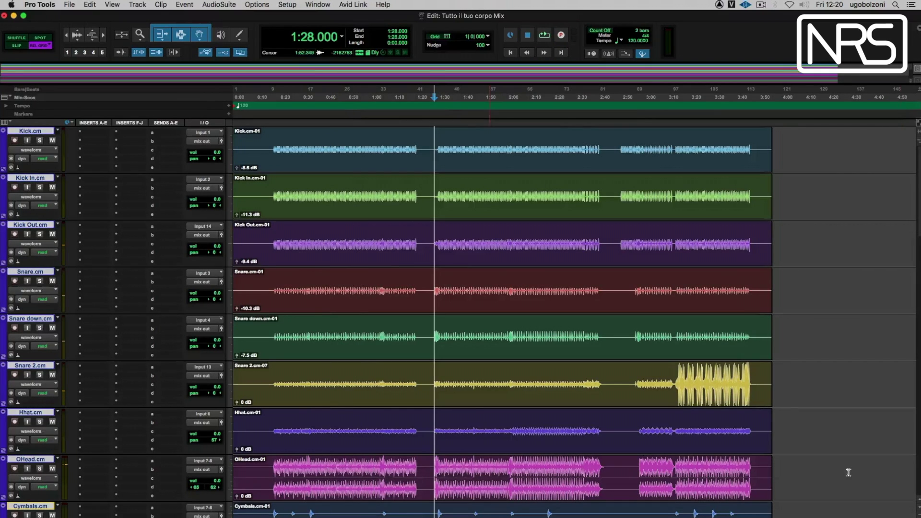
key(super+bracketright)
key(space)
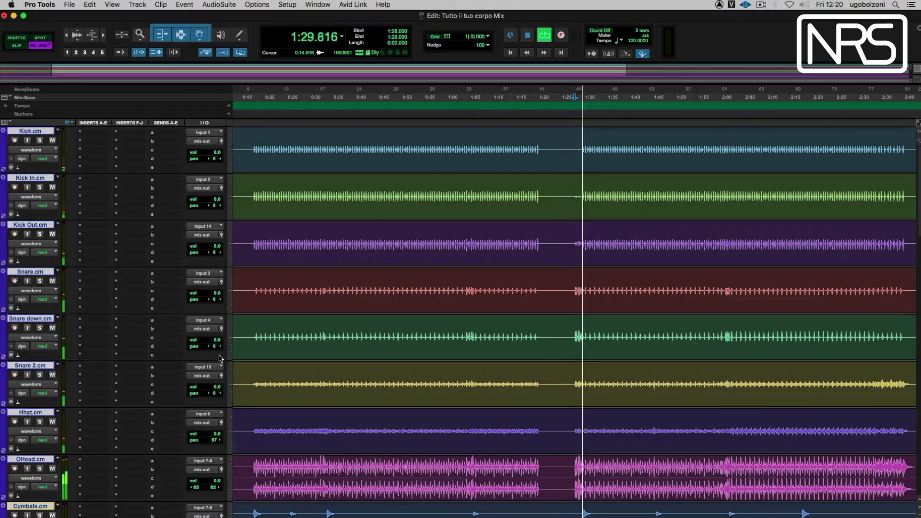
key(space)
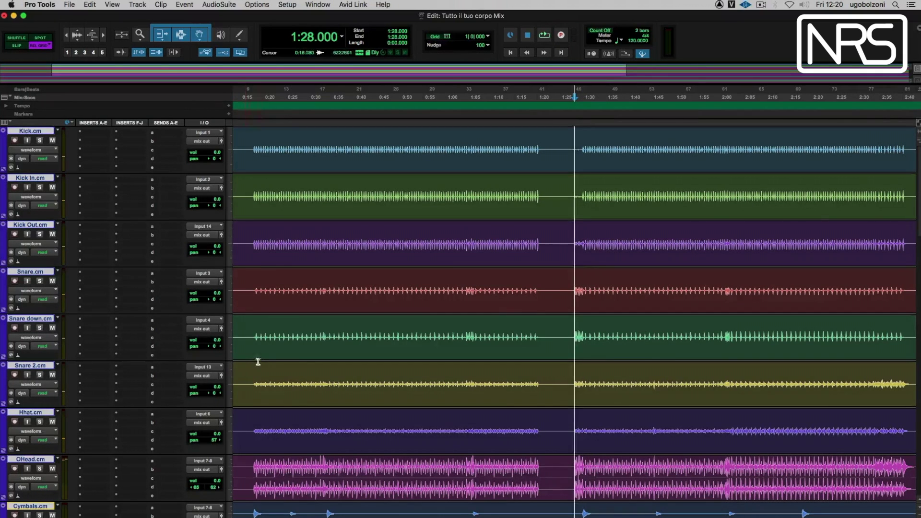
key(super+bracketleft)
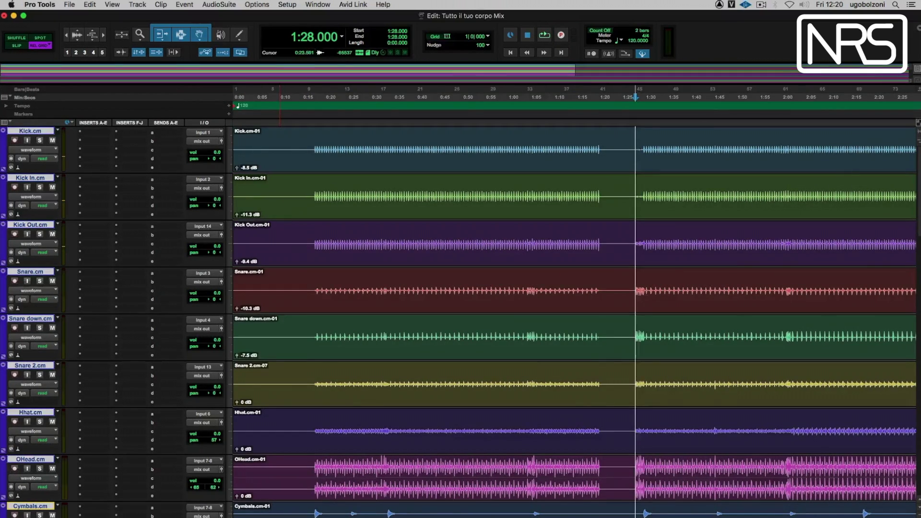
key(space)
click(237, 356)
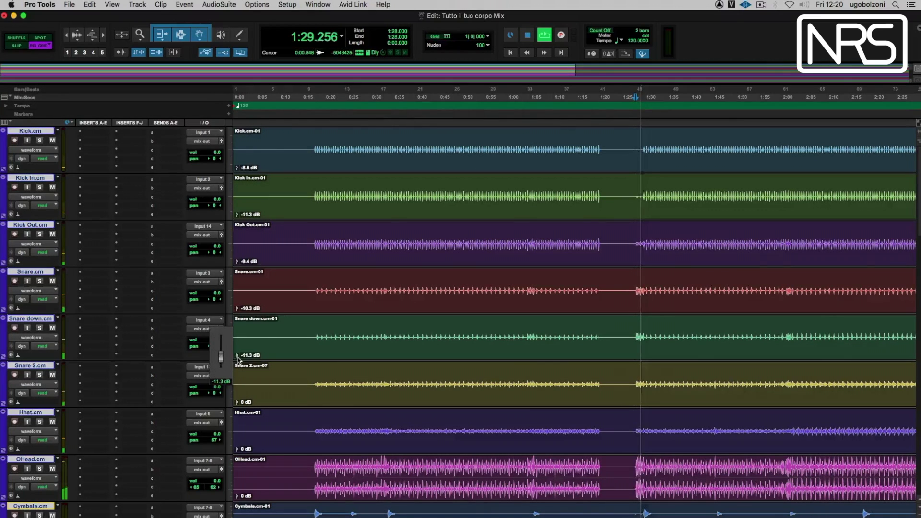
key(space)
click(425, 99)
key(space)
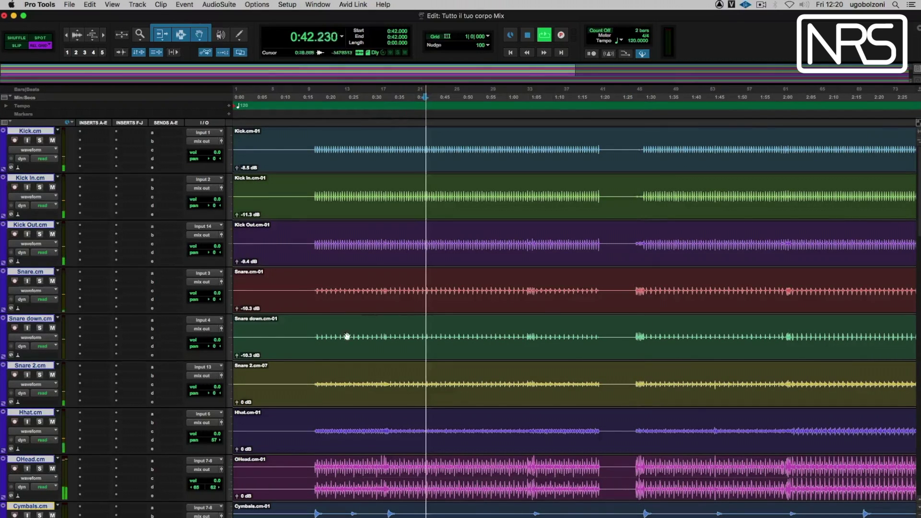
Step: Solo the Snare 2 track and audition it from 2:04, ending with playback stopped
click(405, 384)
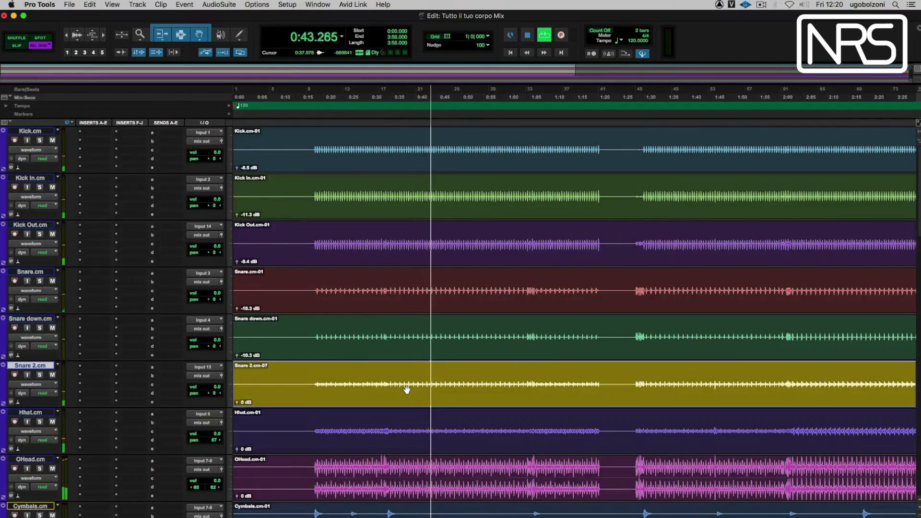
click(67, 34)
key(space)
click(103, 35)
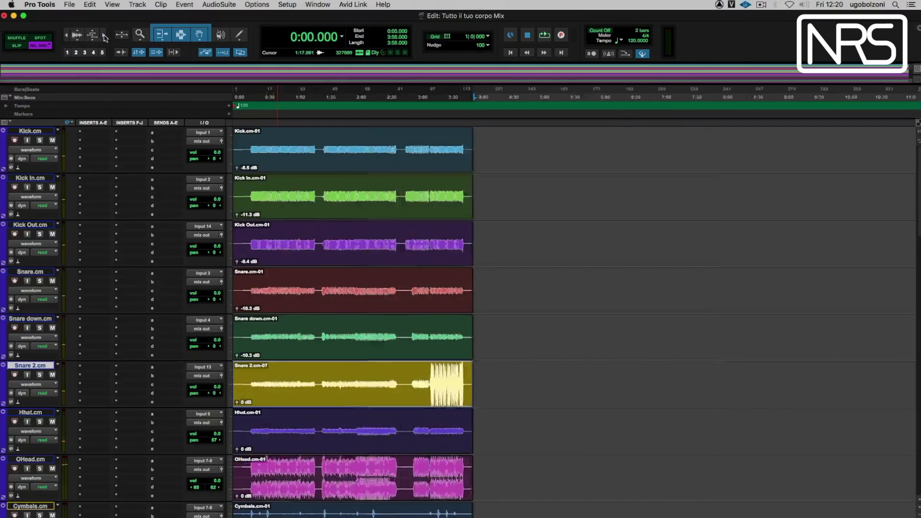
click(103, 35)
click(500, 384)
click(484, 98)
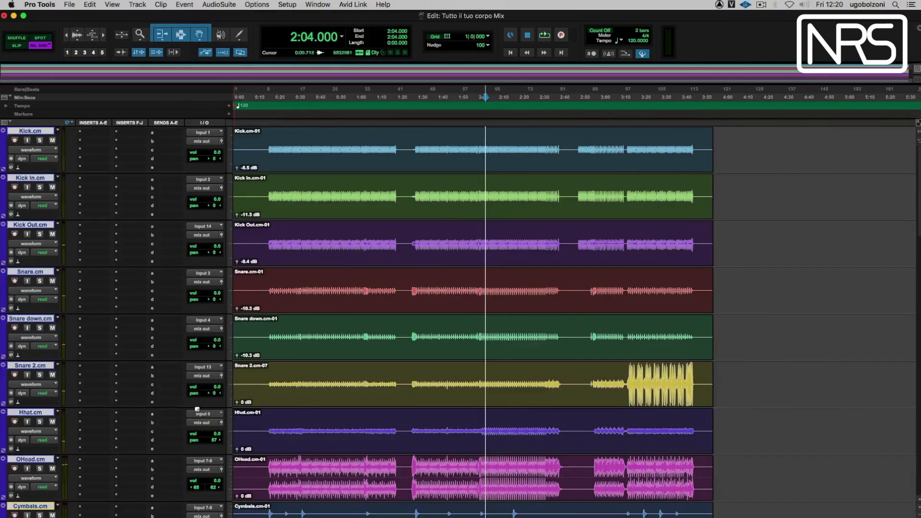
click(41, 375)
key(space)
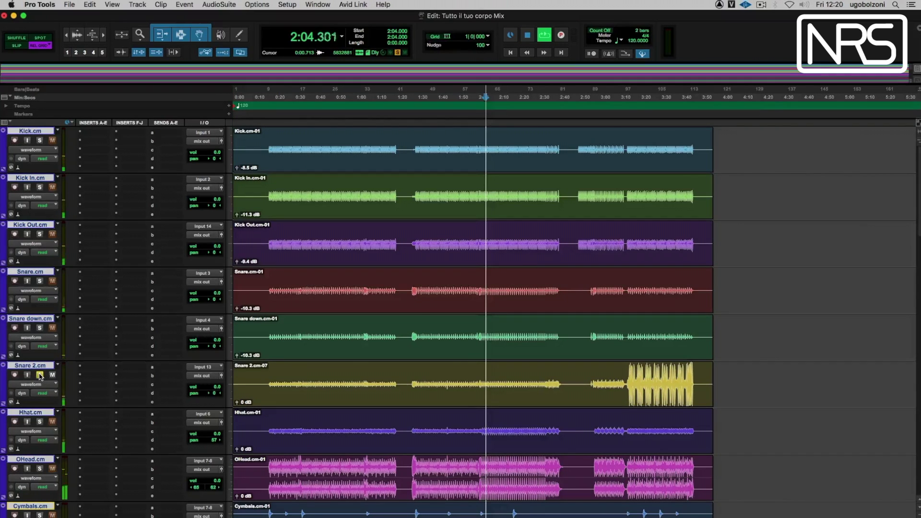
key(space)
Step: Play from 3:14, split the Snare 2 clip at 3:13.275, and lower the loud final section's clip gain to -12.3 dB
click(628, 91)
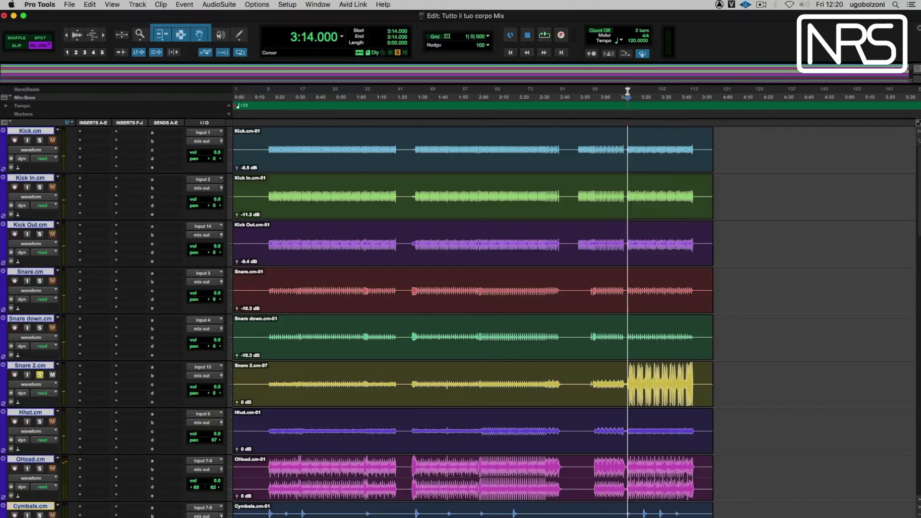
key(space)
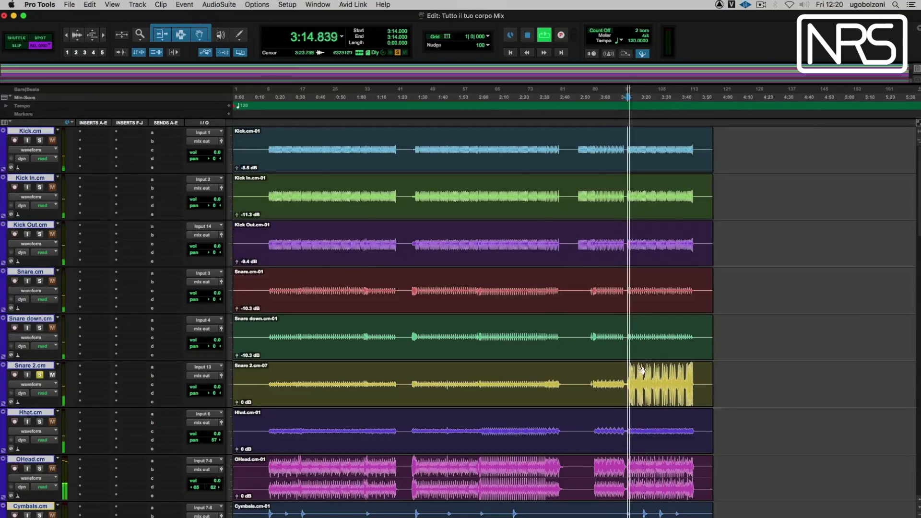
click(626, 372)
key(super+e)
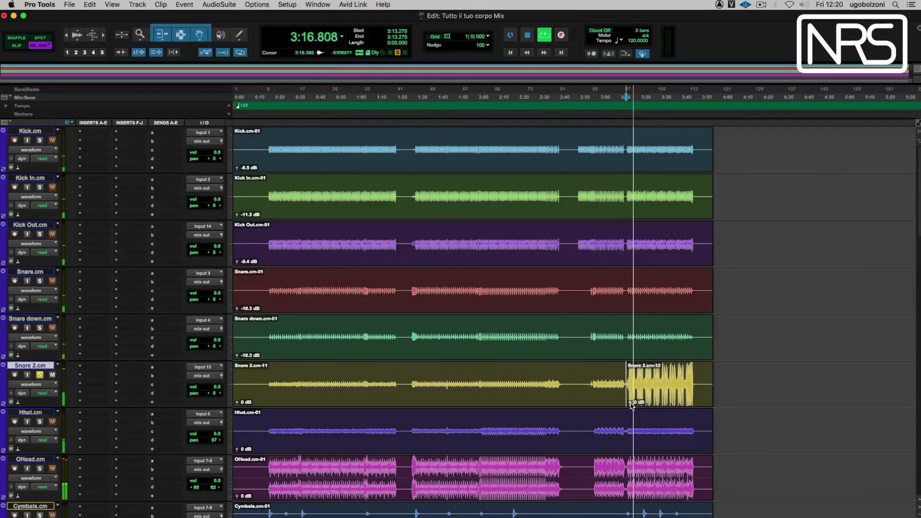
drag(631, 406, 633, 412)
key(space)
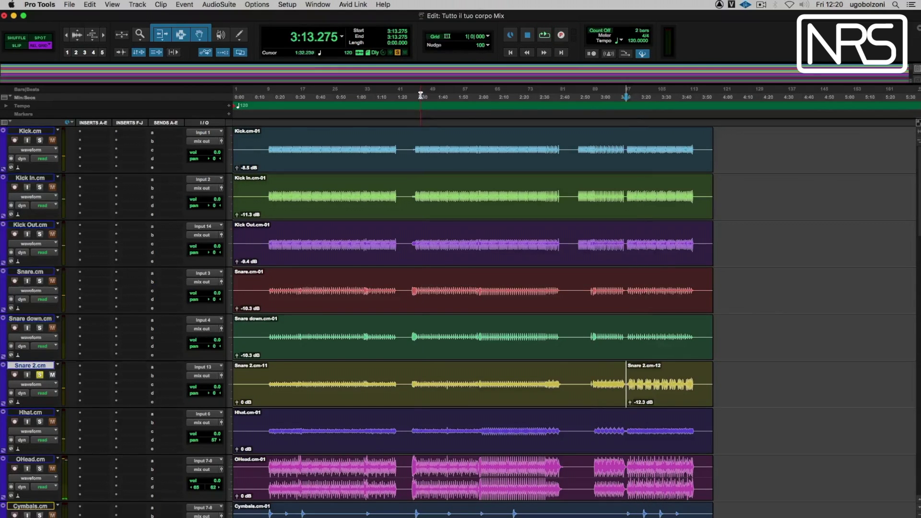
Step: Briefly mute and unmute the first Snare 2 section, and lower its clip gain to -11.3 dB
click(420, 97)
click(486, 402)
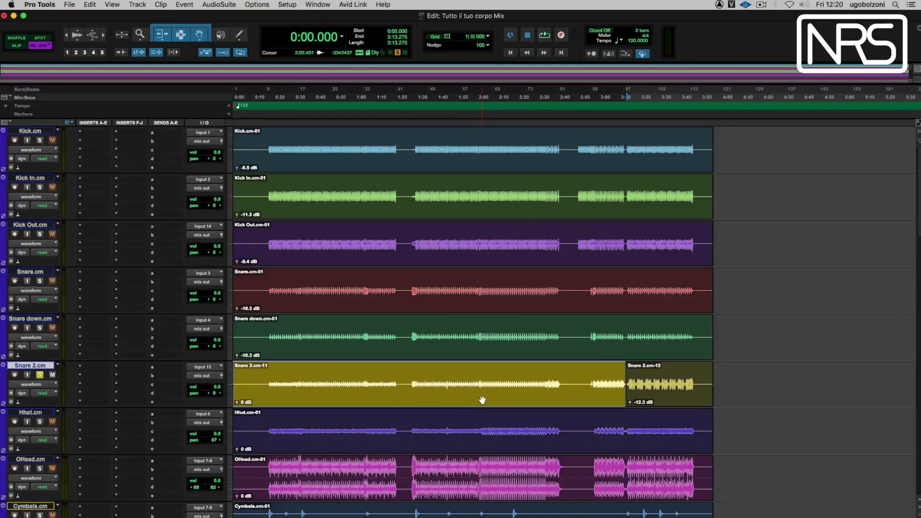
key(super+m)
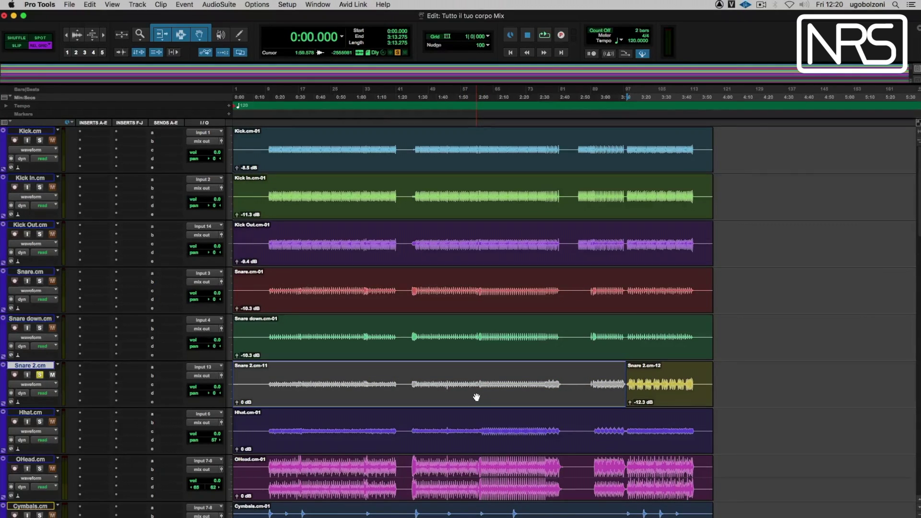
key(super+m)
drag(237, 402, 239, 410)
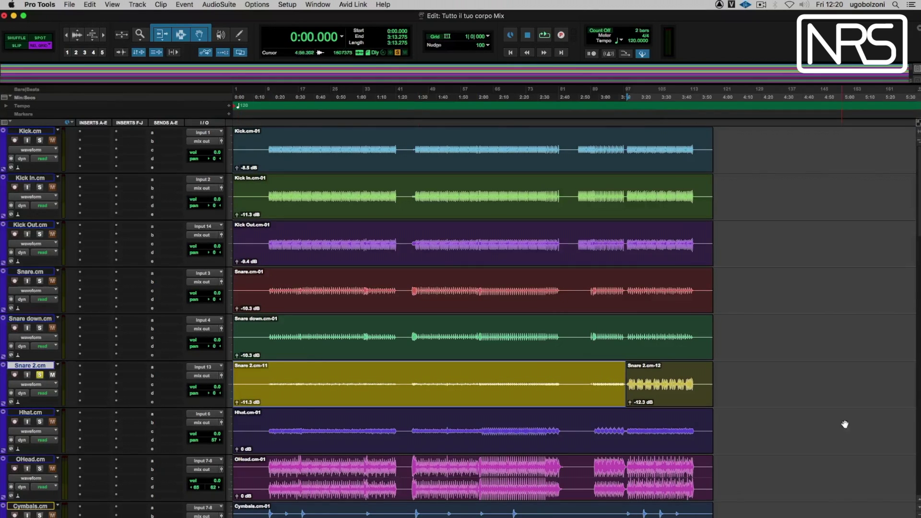
Step: Raise the Hhat clip gain to +3.5 dB and check its level during playback
scroll(248, 309, down, 5)
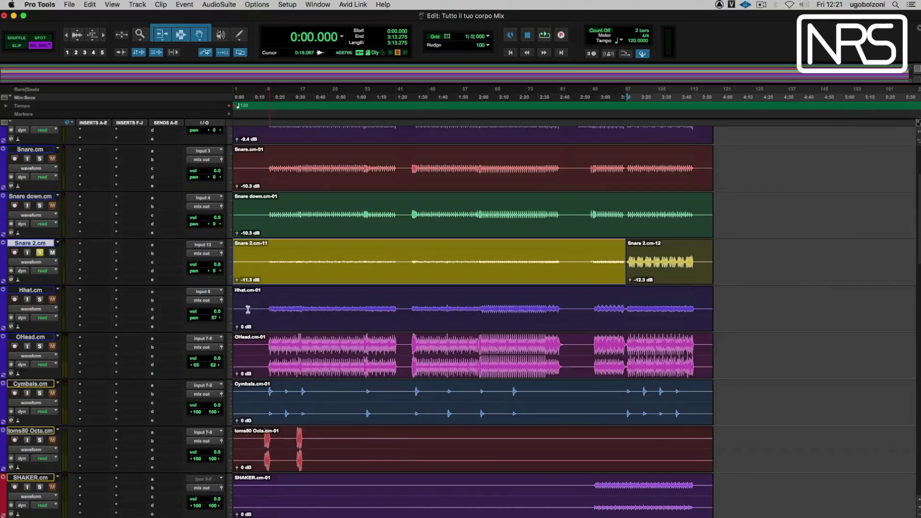
click(350, 103)
drag(237, 327, 233, 329)
key(space)
Step: Audition the OHead track in solo from 2:10, lower its clip gain to -12.3 dB and release the solo
click(506, 319)
key(space)
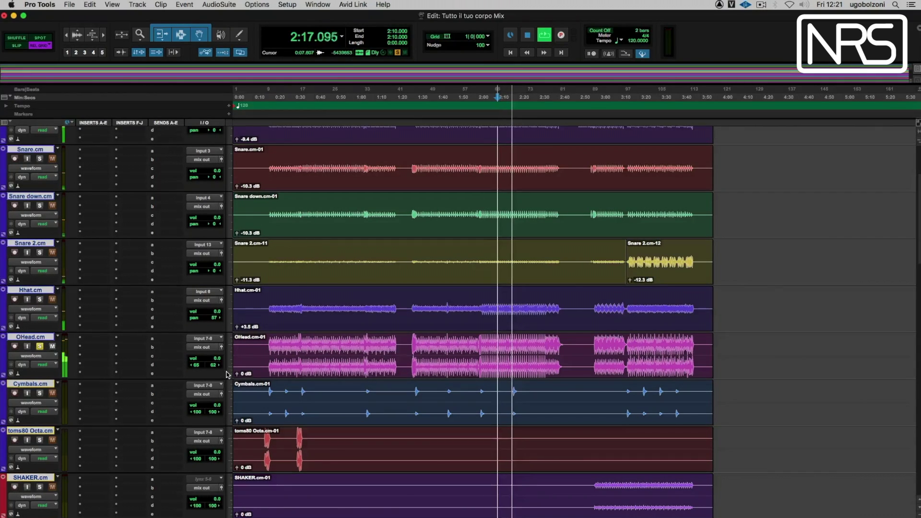
drag(236, 376, 236, 382)
click(40, 346)
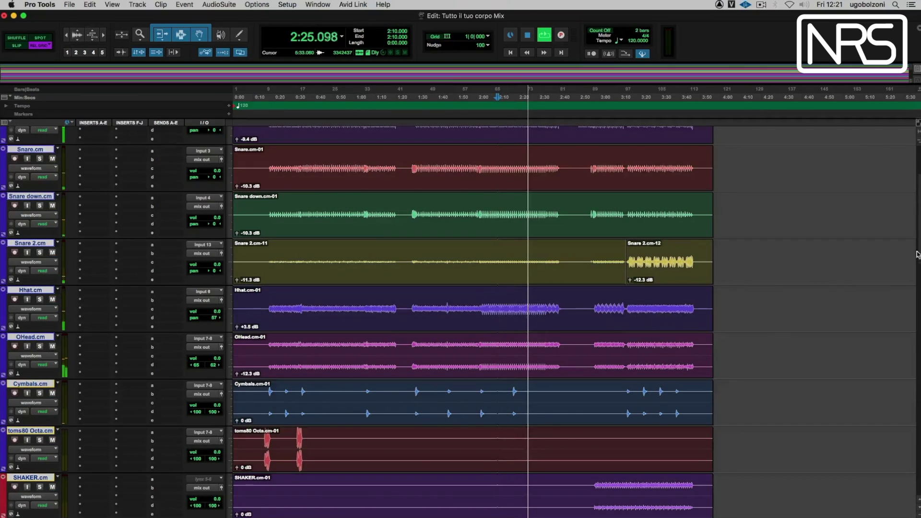
Step: Audition the Cymbals track in solo from 0:16, lower its clip gain to -4.6 dB, release the solo and stop playback
scroll(461, 309, down, 3)
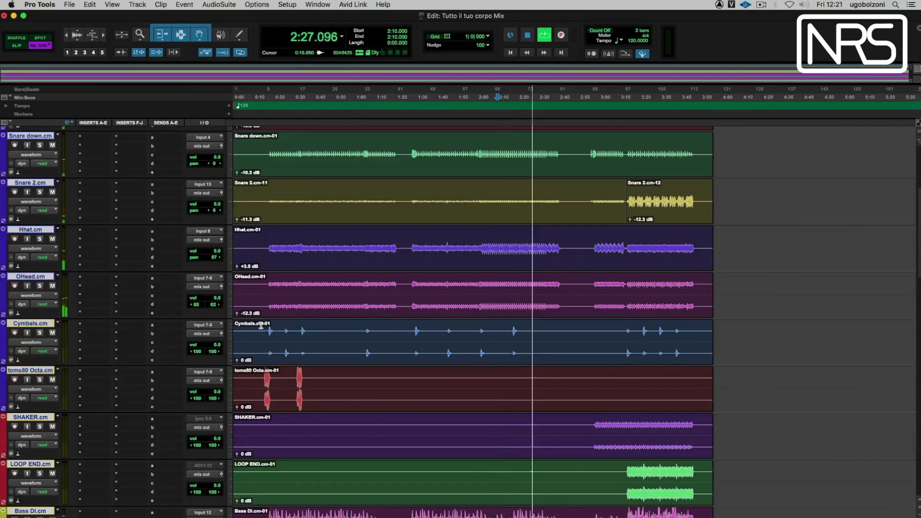
key(space)
click(42, 333)
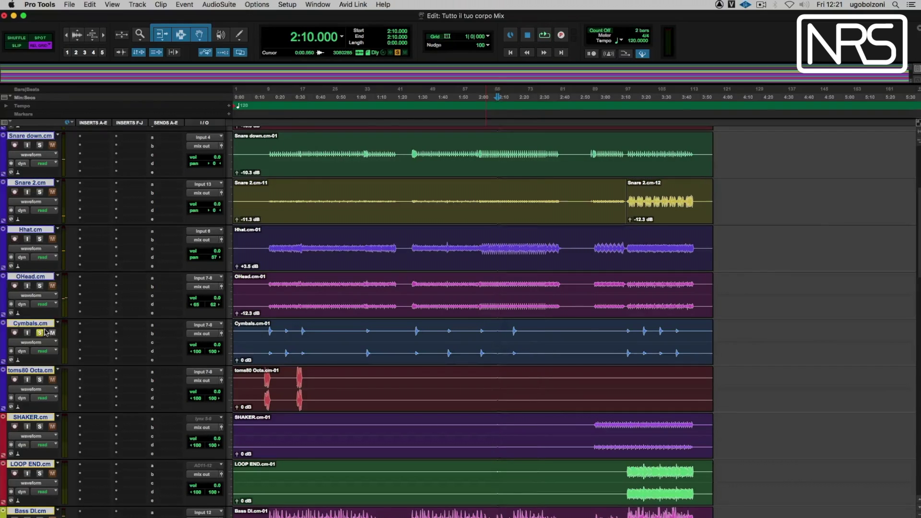
click(274, 98)
key(space)
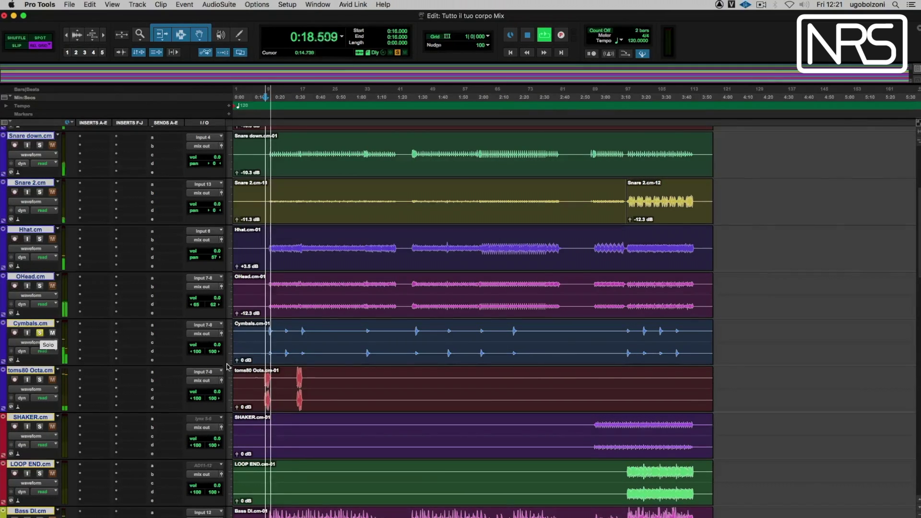
drag(236, 360, 236, 361)
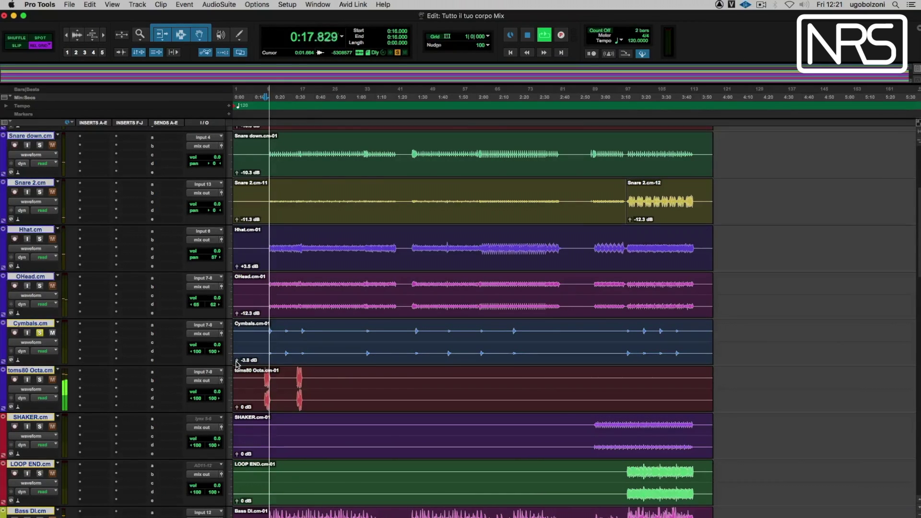
drag(236, 363, 237, 364)
click(40, 332)
key(space)
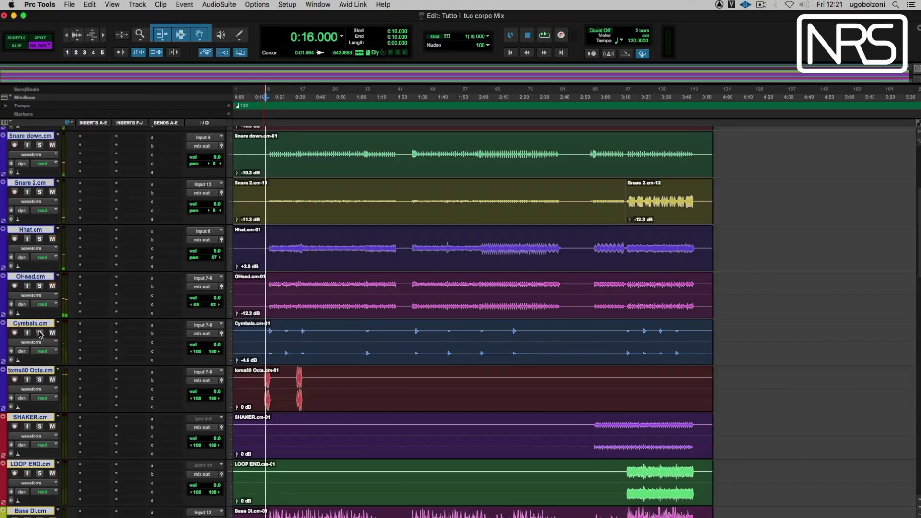
Step: Audition the toms80 Octa track from 0:30, lower its clip gain to -13.2 dB and replay the passage to check it
click(295, 97)
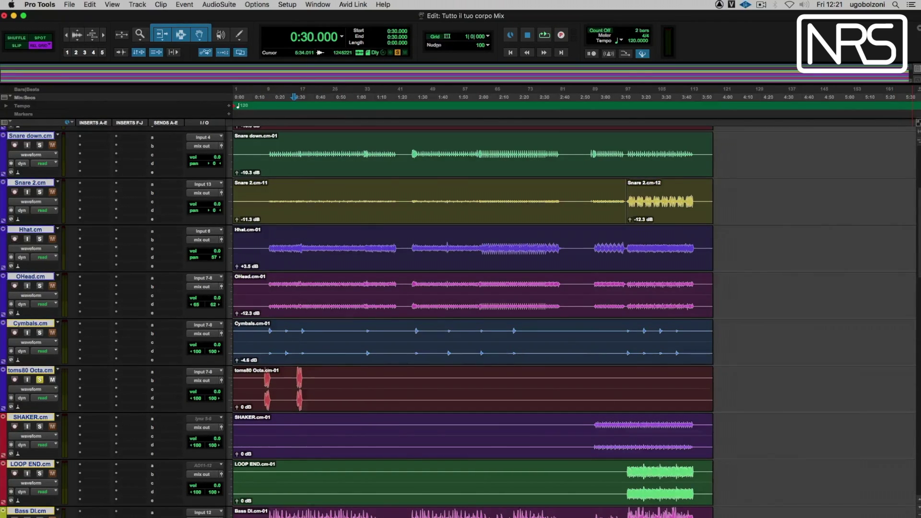
key(super+bracketright)
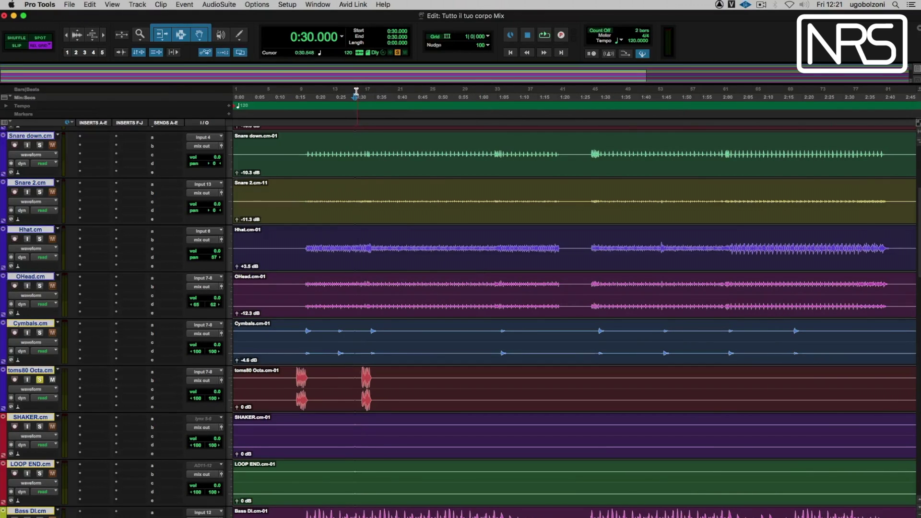
key(space)
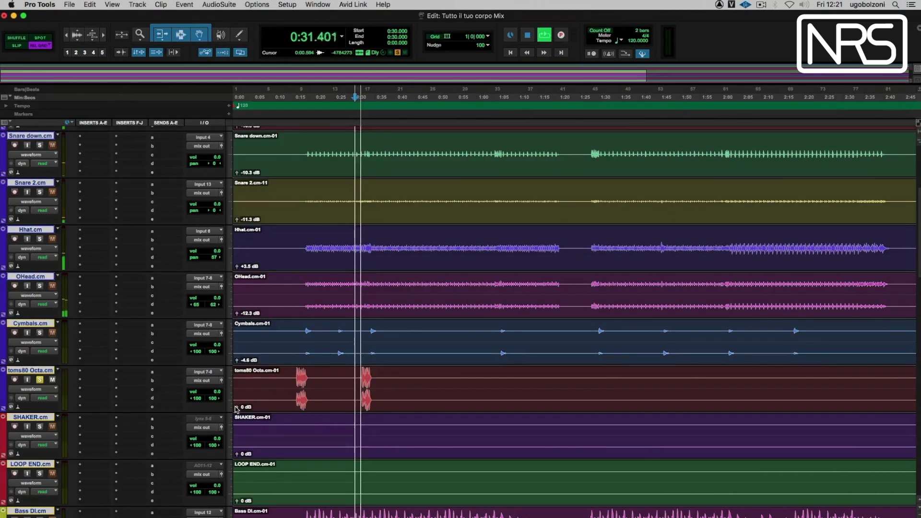
mouse_move(236, 409)
mouse_down()
mouse_move(236, 419)
mouse_move(236, 411)
mouse_up()
key(space)
key(space)
key(space)
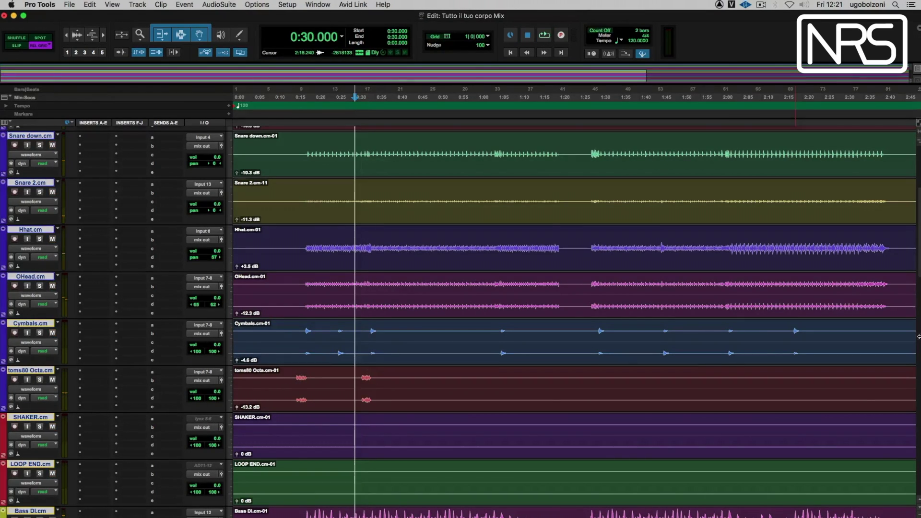
Step: Play the song's final section from 3:12 and 3:22, and lower the LOOP END clip gain to -7.5 dB
scroll(178, 144, down, 5)
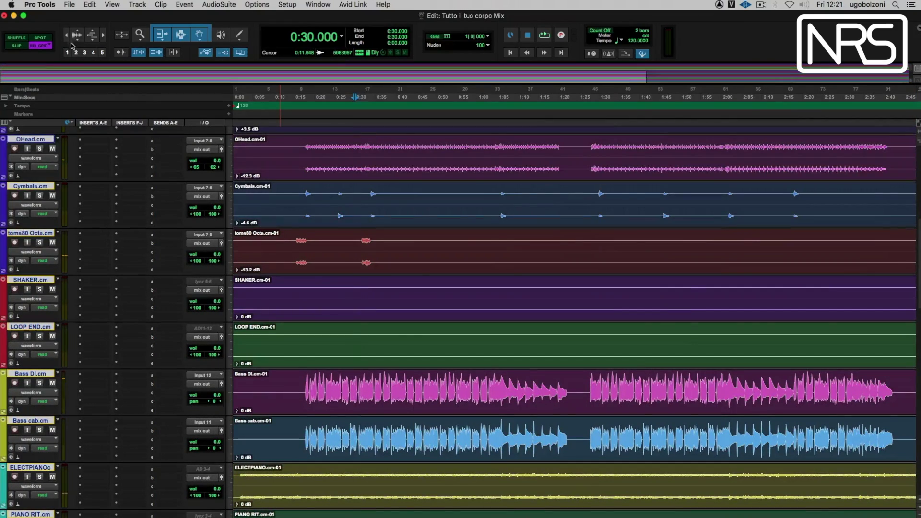
click(68, 35)
click(624, 98)
key(space)
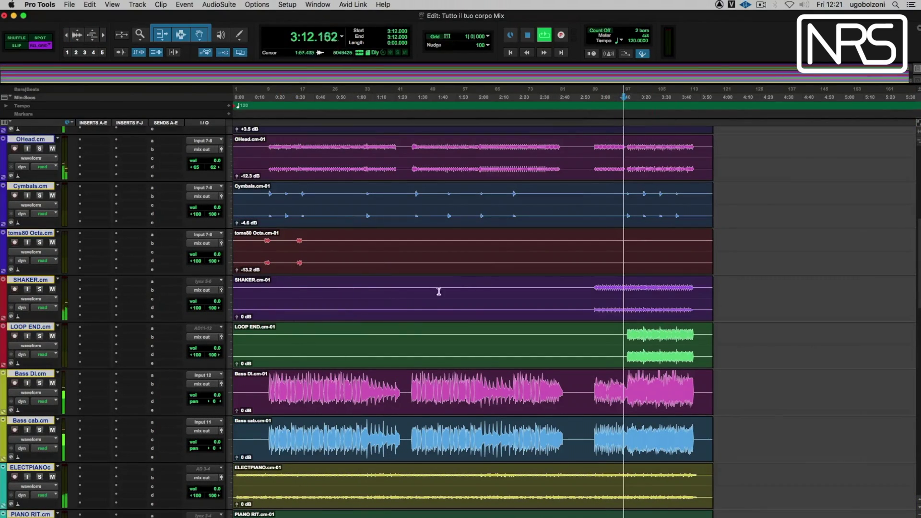
key(space)
click(643, 101)
key(space)
drag(236, 366, 236, 371)
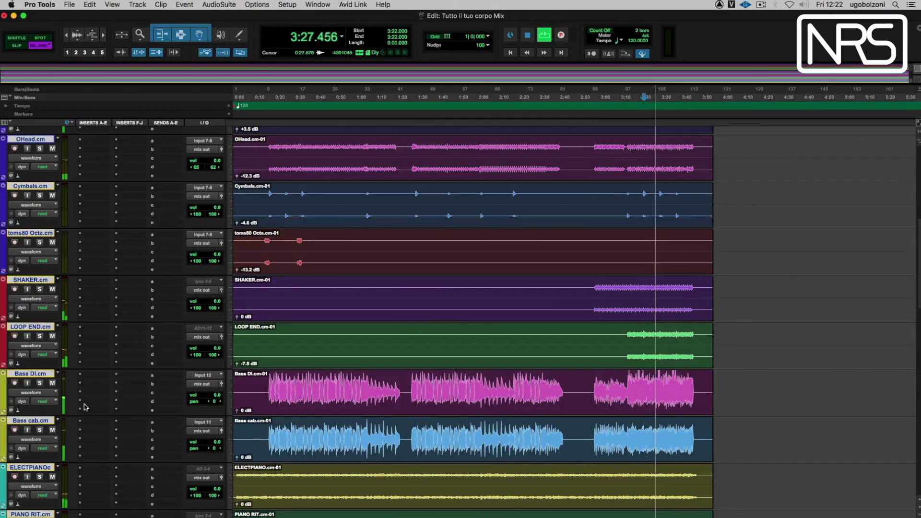
Step: Lower the clip gain of Bass DI to -9.4 dB and Bass cab to -5.6 dB, and replay from 3:22
scroll(621, 337, down, 3)
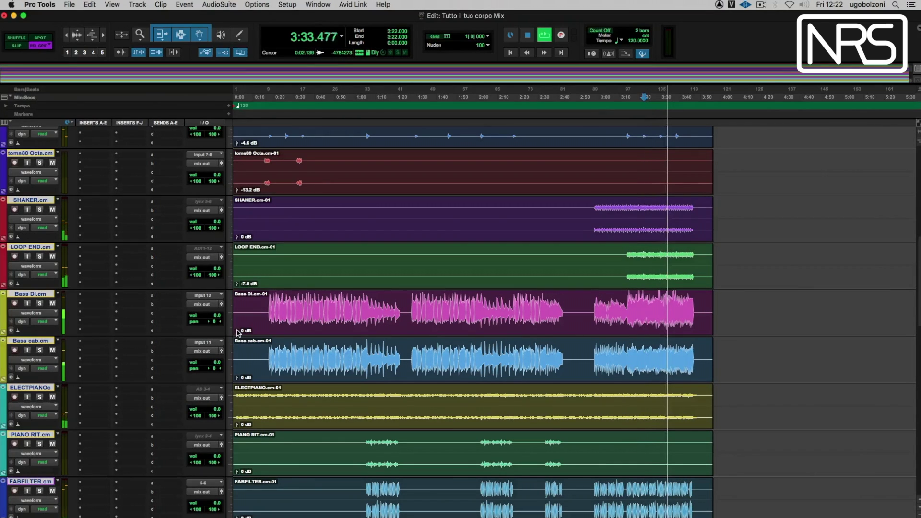
drag(237, 331, 237, 380)
key(space)
key(space)
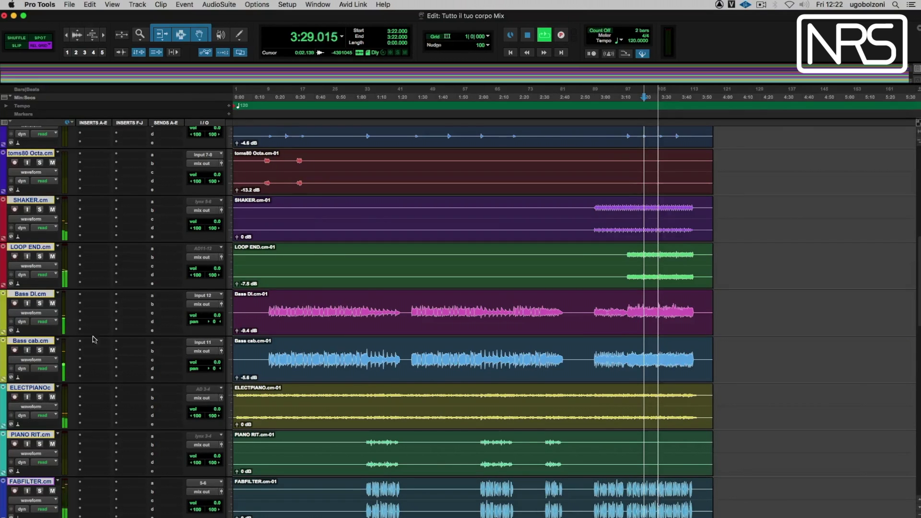
Step: Play from 1:22 and raise the ELECTPIANO clip gain to +8.6 dB
scroll(919, 310, down, 4)
key(space)
click(401, 158)
key(space)
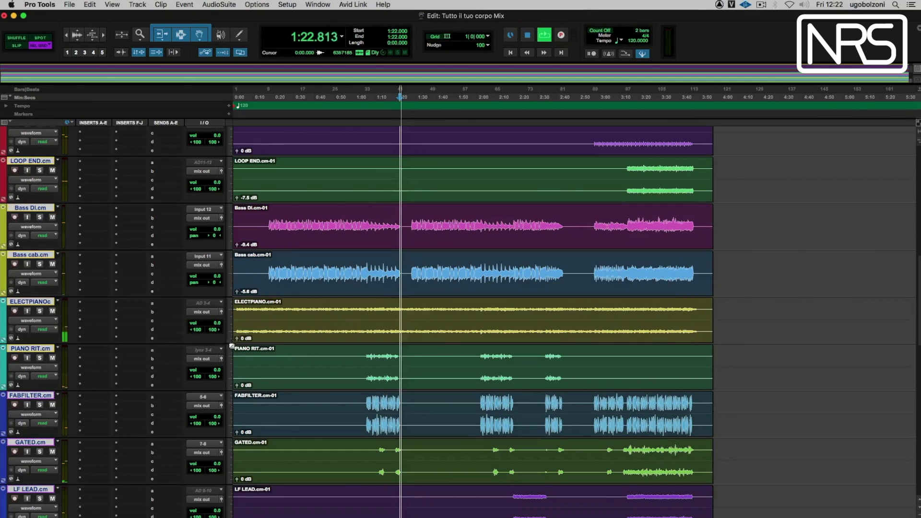
drag(237, 341, 239, 338)
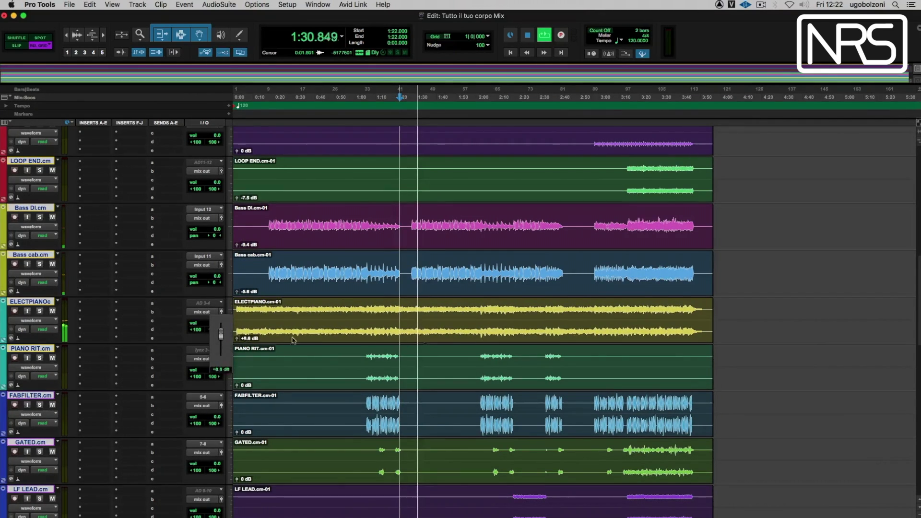
Step: Play from 1:10 and 1:08, setting the clip gain of PIANO RIT to +3.5 dB and FABFILTER to -7.5 dB
scroll(919, 306, down, 2)
scroll(918, 306, down, 1)
click(377, 115)
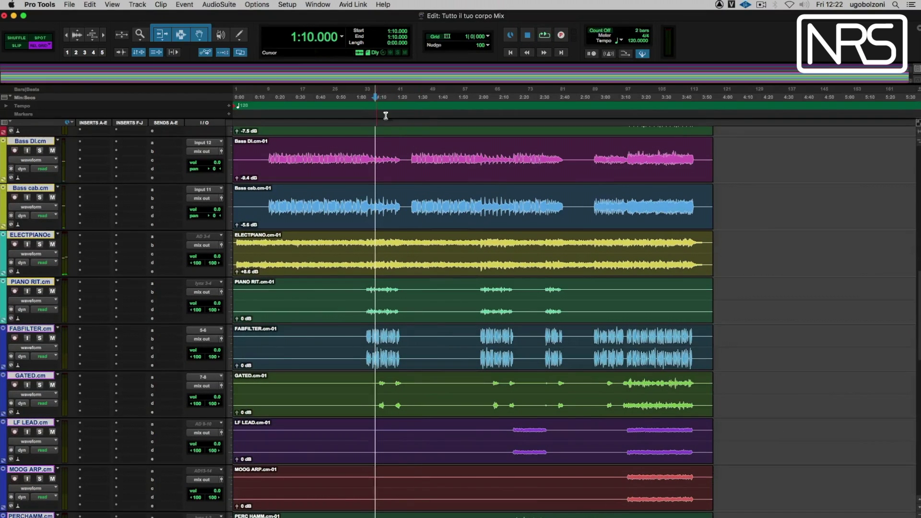
drag(237, 319, 237, 319)
click(372, 115)
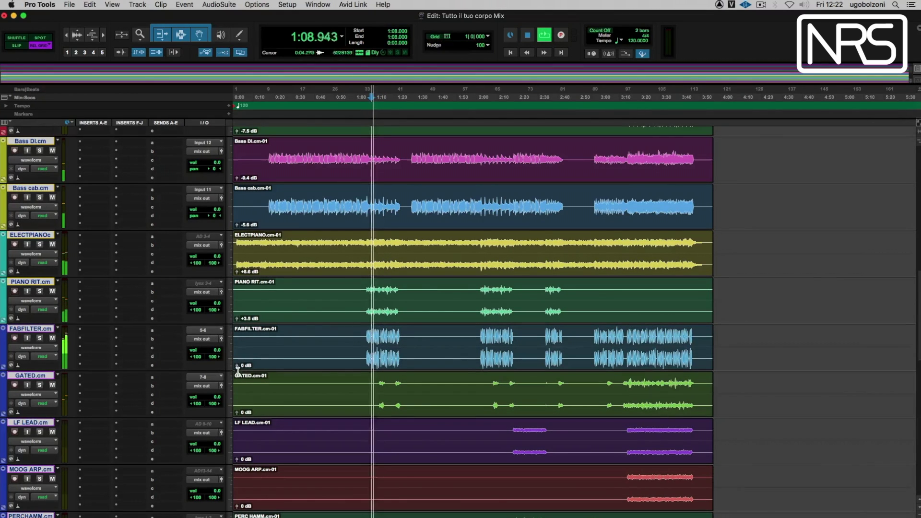
drag(237, 366, 237, 372)
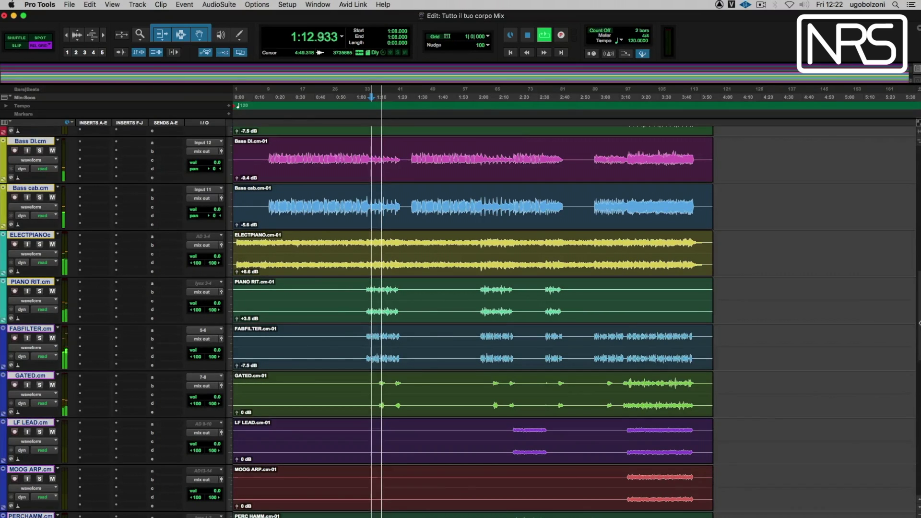
Step: Play from 3:22, lower the GATED clip gain to -1.8 dB and stop playback
scroll(747, 298, down, 3)
key(space)
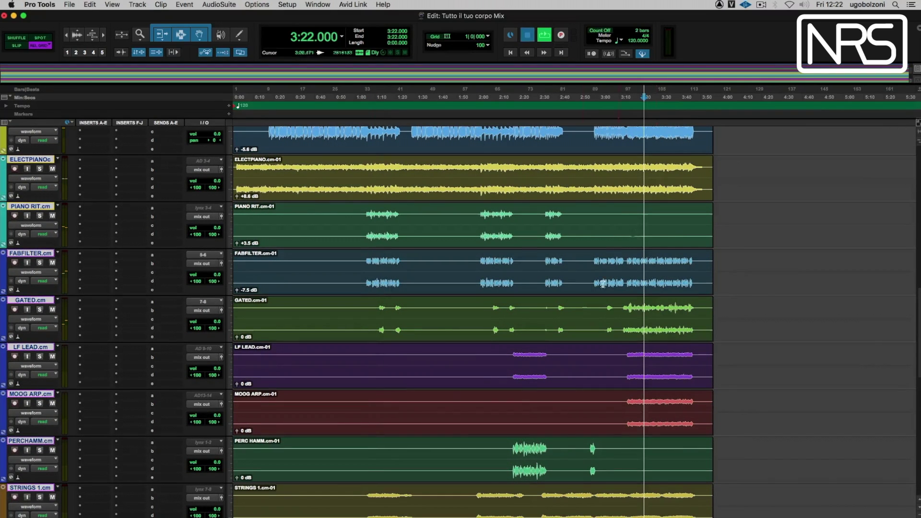
click(238, 338)
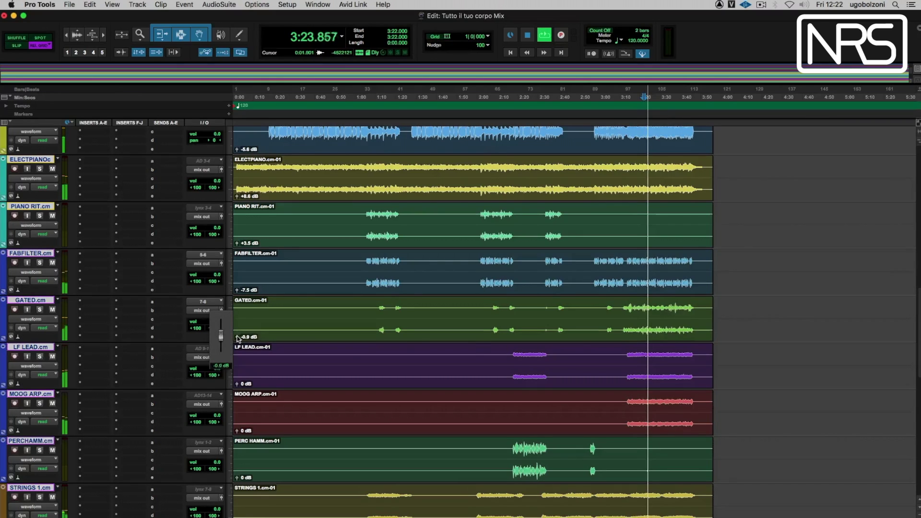
drag(238, 339, 237, 339)
key(space)
Step: Audition the PERC HAMM track in solo from 2:22, lower its clip gain to -4.6 dB and stop playback
scroll(919, 328, down, 2)
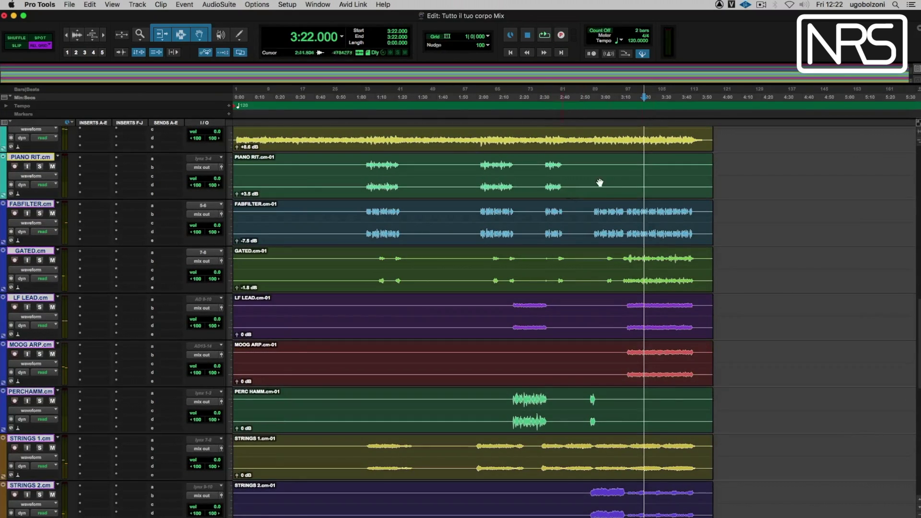
click(639, 167)
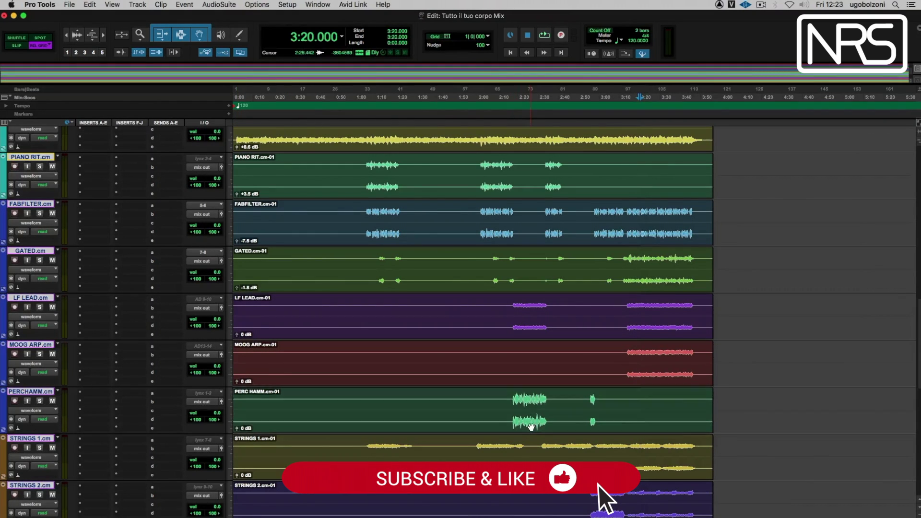
click(530, 426)
click(526, 413)
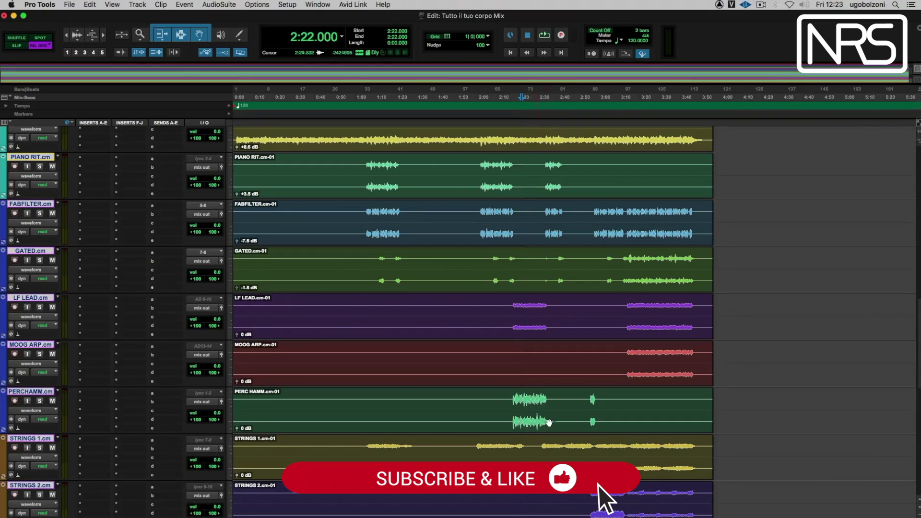
click(40, 400)
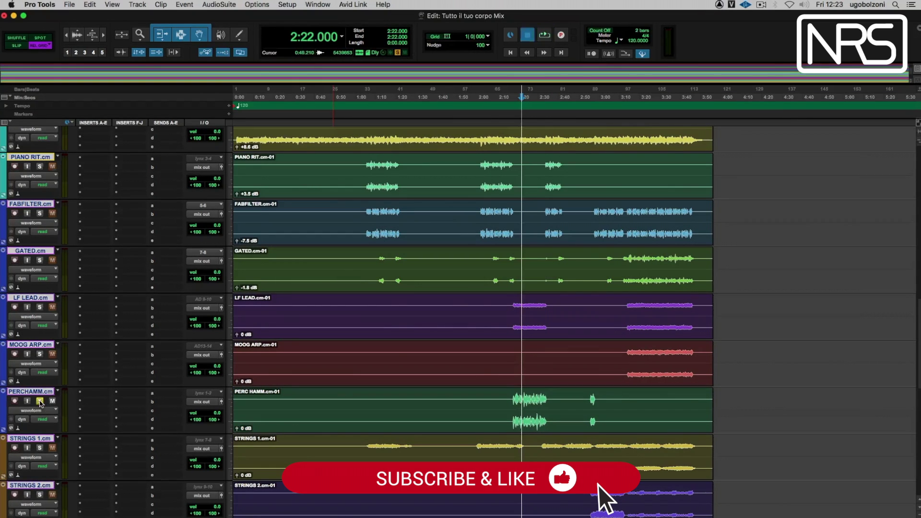
key(space)
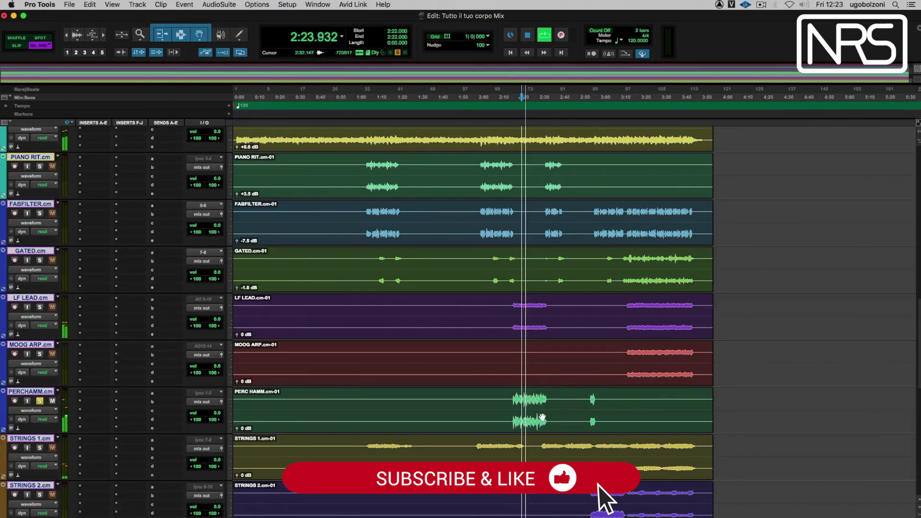
drag(237, 429, 237, 436)
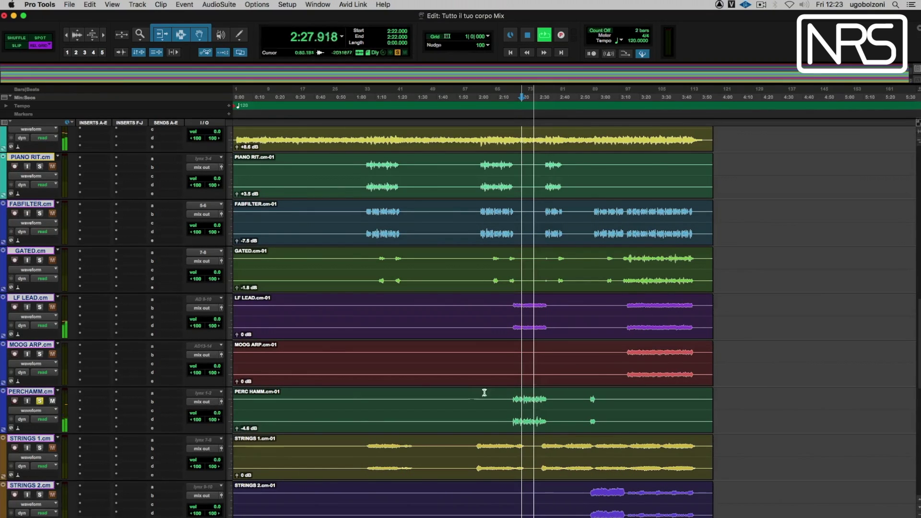
key(space)
Step: Play from 3:28 with MOOG ARP soloed instead of PERC HAMM and set its clip gain to +0.1 dB
click(654, 128)
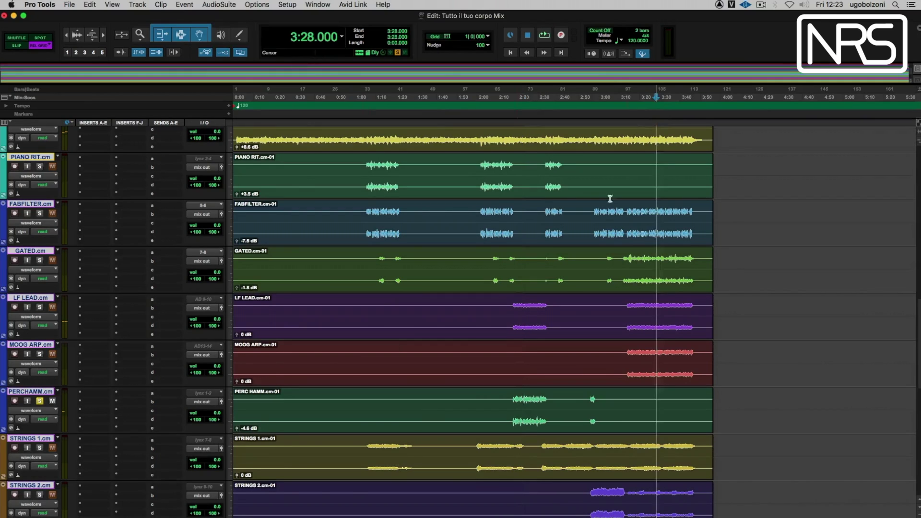
click(39, 401)
click(40, 354)
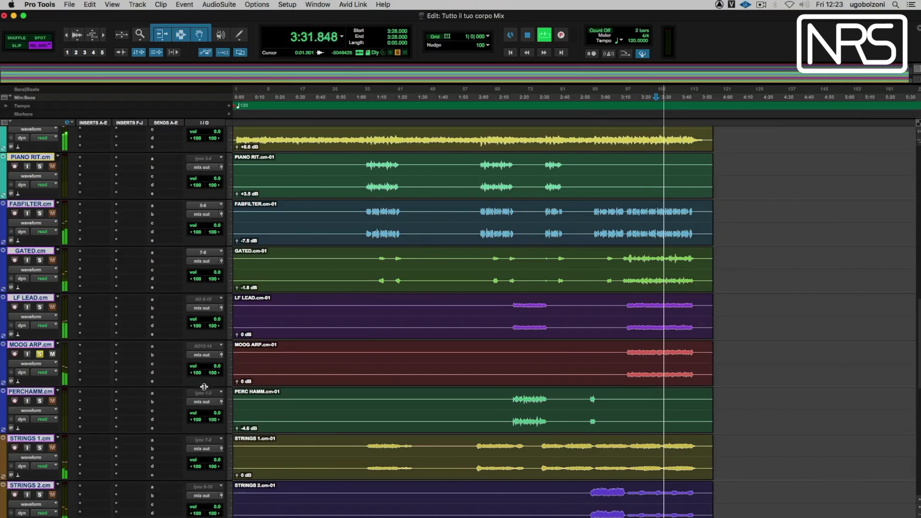
drag(237, 382, 237, 385)
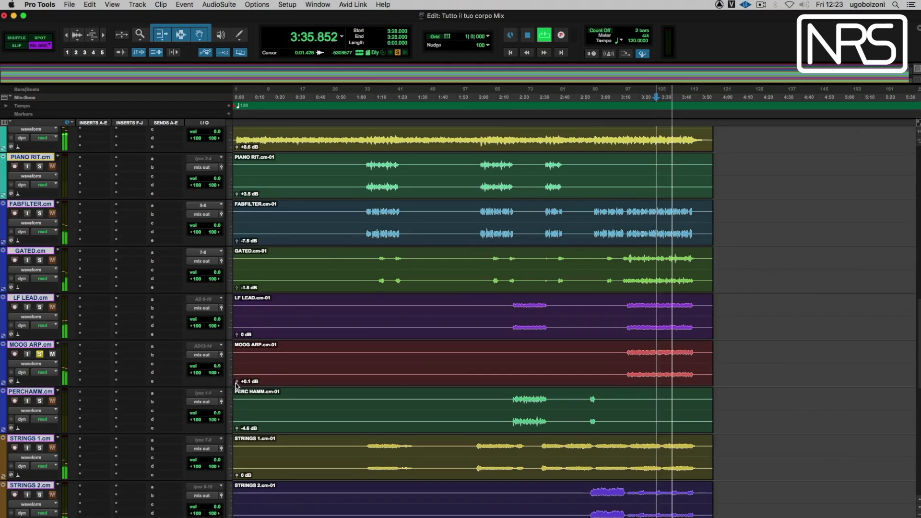
Step: Solo LF LEAD instead of MOOG ARP, raise its clip gain to +2.6 dB and stop playback
click(40, 353)
click(40, 308)
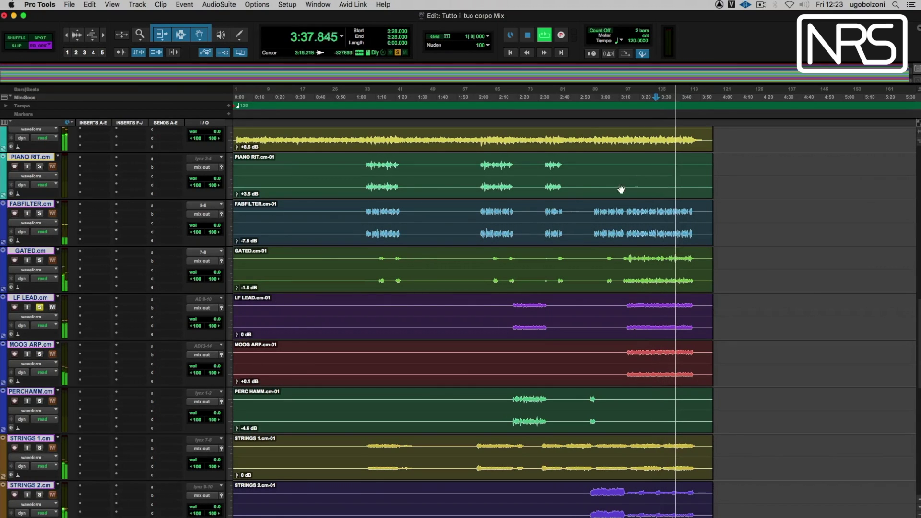
click(235, 334)
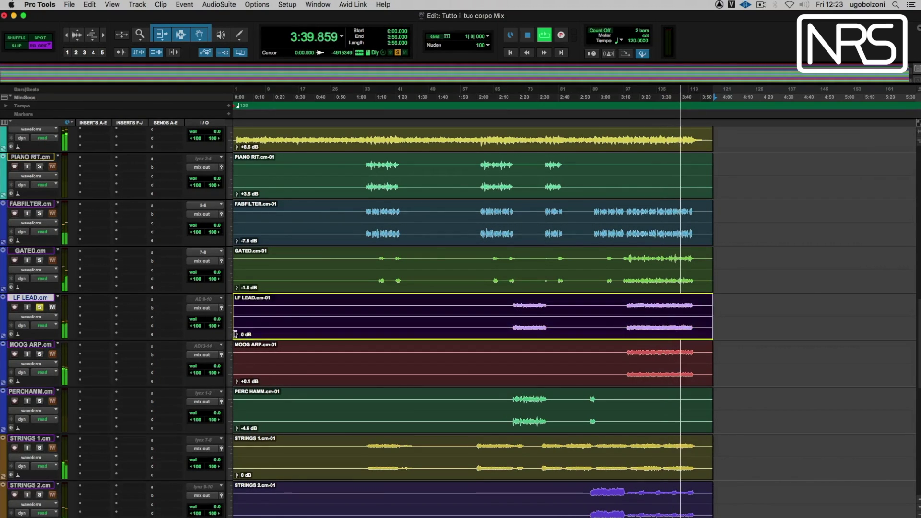
drag(236, 334, 236, 330)
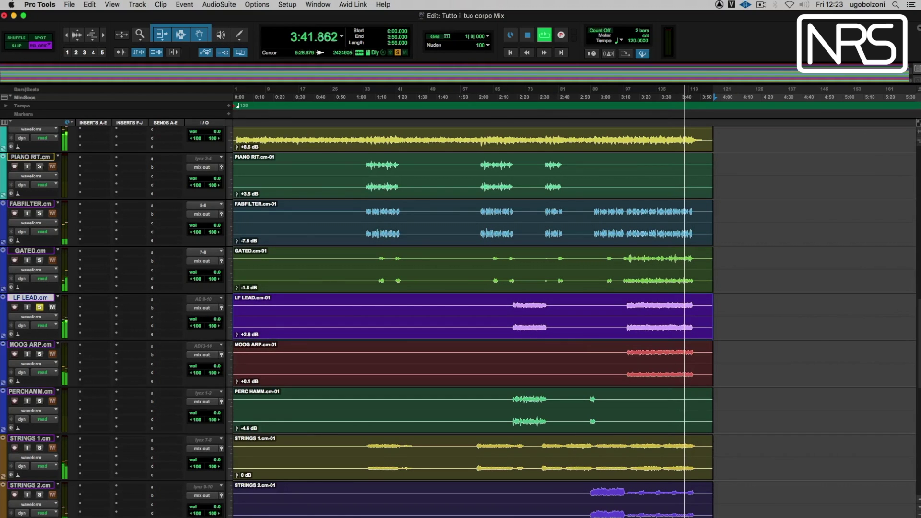
scroll(750, 312, down, 5)
key(space)
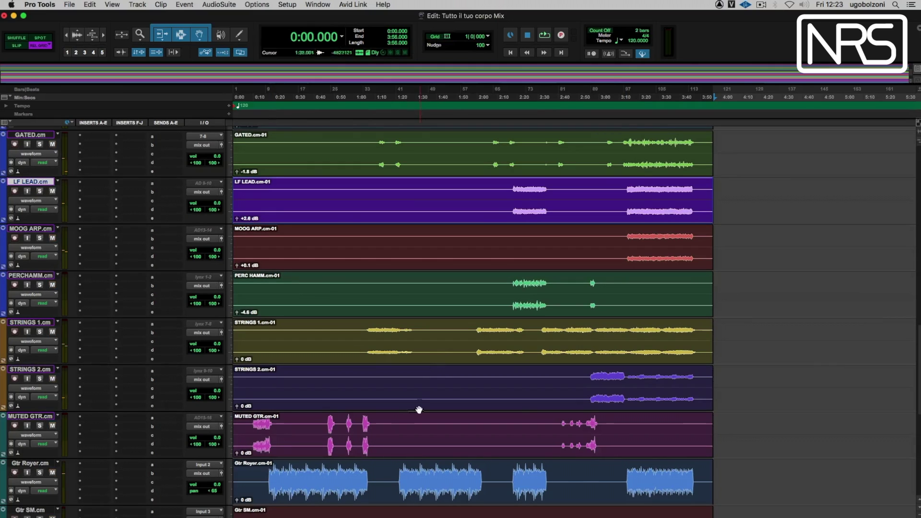
Step: Play from 2:38, raise the STRINGS 1 clip gain to +2.8 dB and stop playback
click(556, 95)
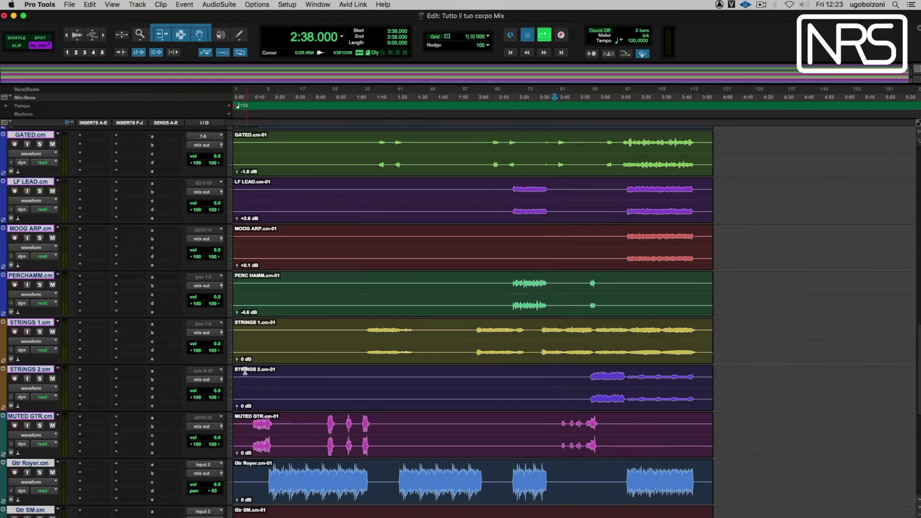
key(space)
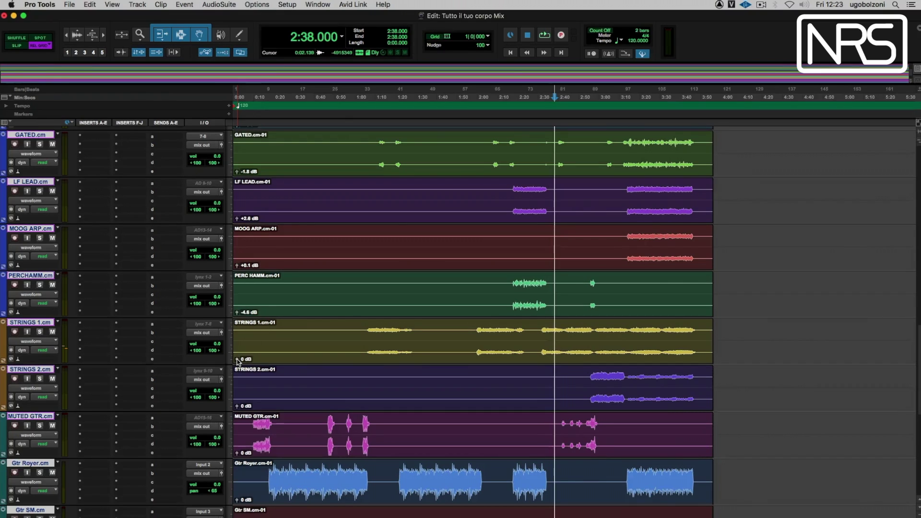
key(space)
drag(238, 361, 237, 362)
key(space)
Step: Play the section where STRINGS 2 enters and lower its clip gain to -8.5 dB
click(594, 99)
key(space)
drag(238, 407, 237, 414)
Step: Play from 0:14, lower the MUTED GTR clip gain to -9.4 dB and stop playback
scroll(538, 261, down, 5)
key(space)
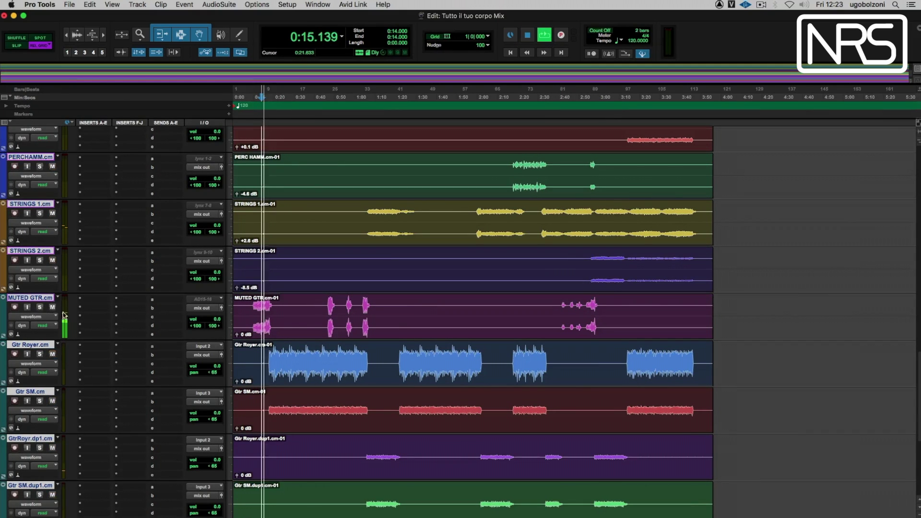
drag(236, 334, 236, 342)
key(space)
Step: Play from 0:40, setting the clip gain of Gtr Royer to -10.3 dB and Gtr SM to -0.9 dB
click(315, 263)
key(space)
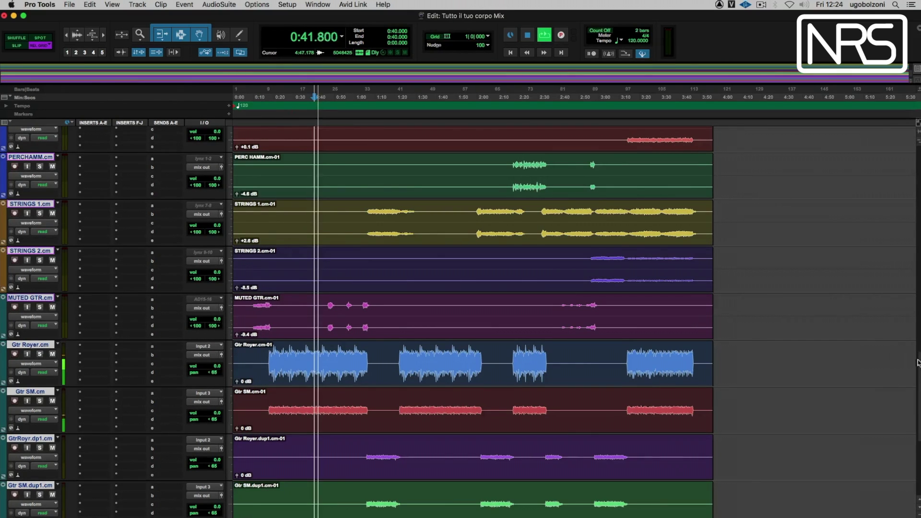
scroll(220, 372, down, 6)
scroll(248, 247, up, 1)
key(space)
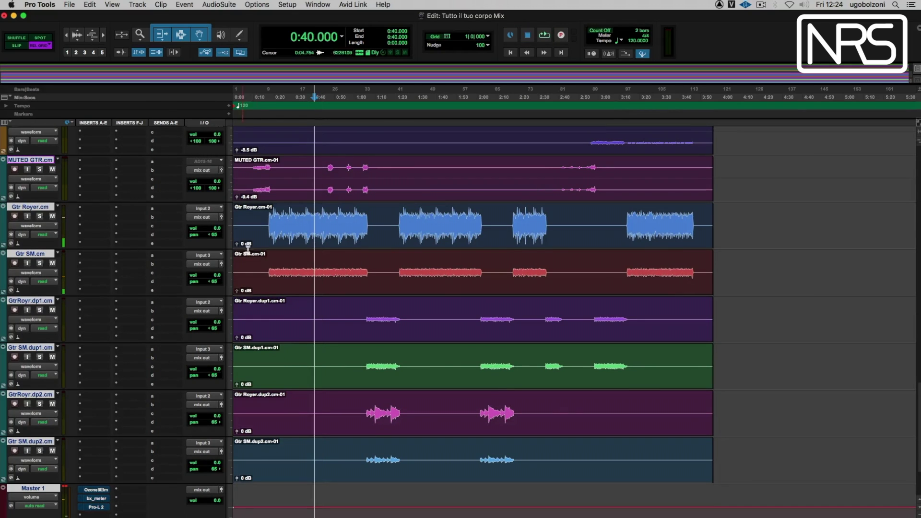
drag(235, 245, 236, 249)
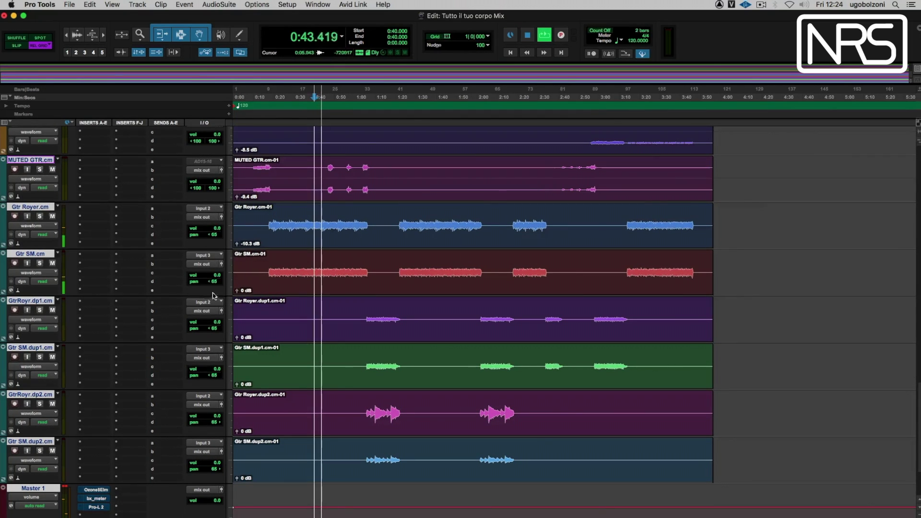
drag(236, 292, 236, 292)
key(space)
Step: Play from 1:12 and raise the Gtr Royer.dup1 clip gain to +6.0 dB
click(378, 89)
key(space)
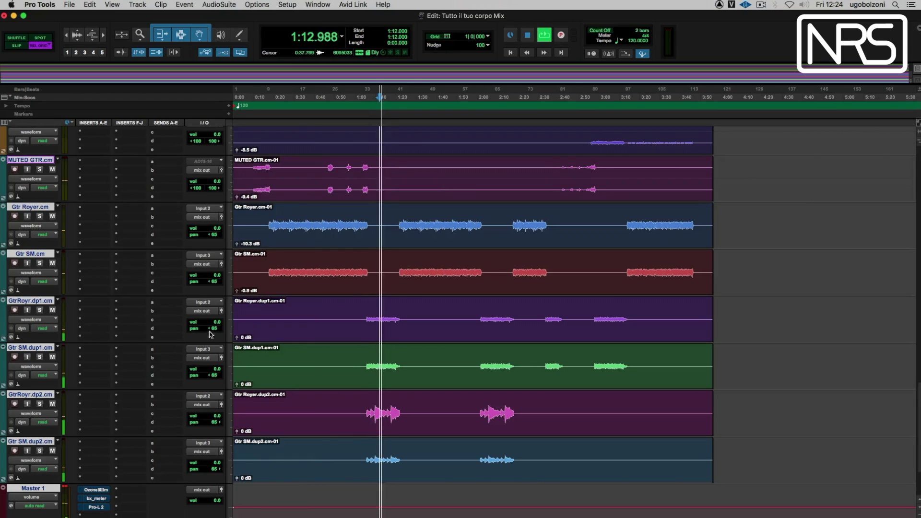
key(space)
key(space)
drag(240, 339, 241, 334)
drag(241, 337, 241, 336)
key(space)
Step: Raise the Gtr SM.dup1 clip gain to +3.5 dB and stop playback
key(space)
drag(236, 385, 238, 383)
key(space)
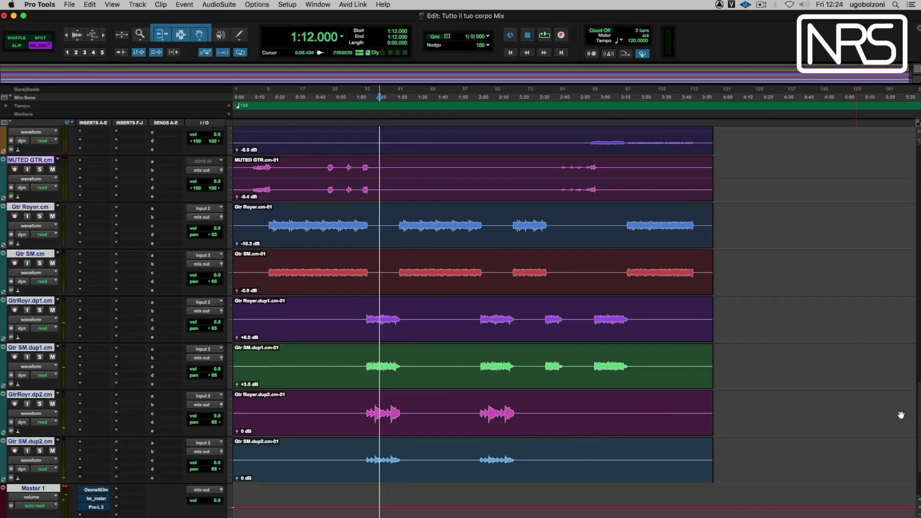
Step: Play from 1:10 and lower the Gtr Royer.dup2 clip gain to -1.8 dB
scroll(918, 408, down, 3)
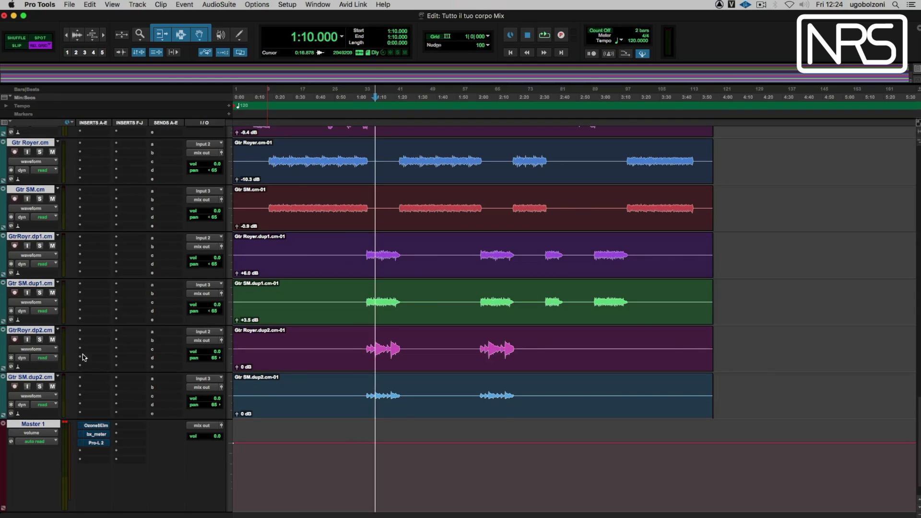
key(space)
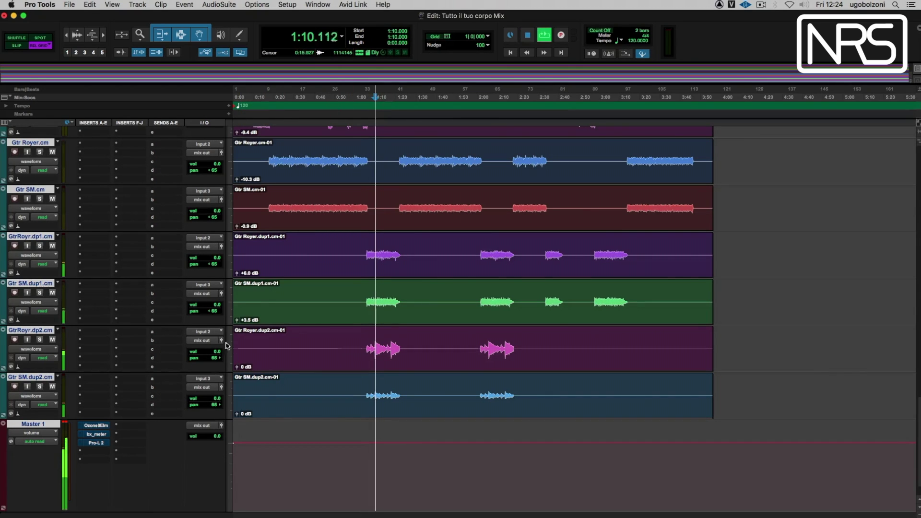
drag(237, 367, 238, 373)
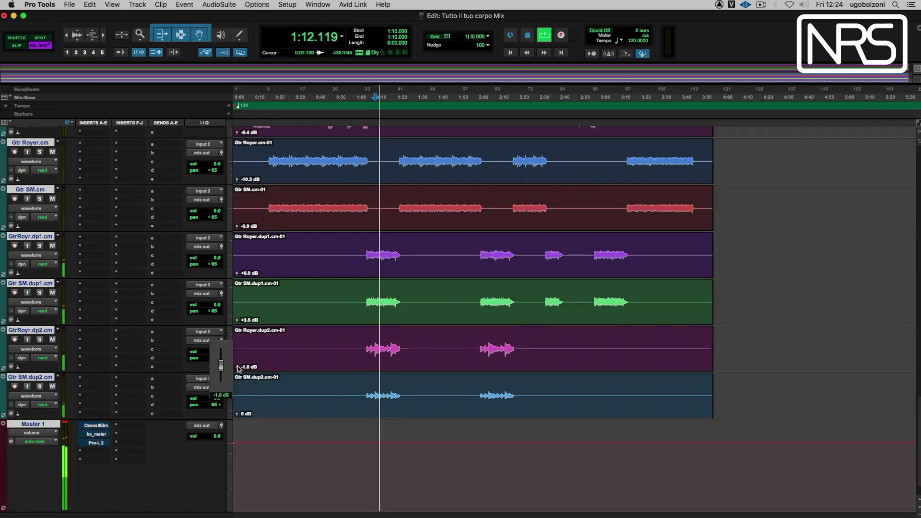
key(space)
Step: Raise the Gtr SM.dup2 clip gain to +6.9 dB during playback and stop playback
key(space)
drag(237, 414, 238, 411)
scroll(919, 415, down, 3)
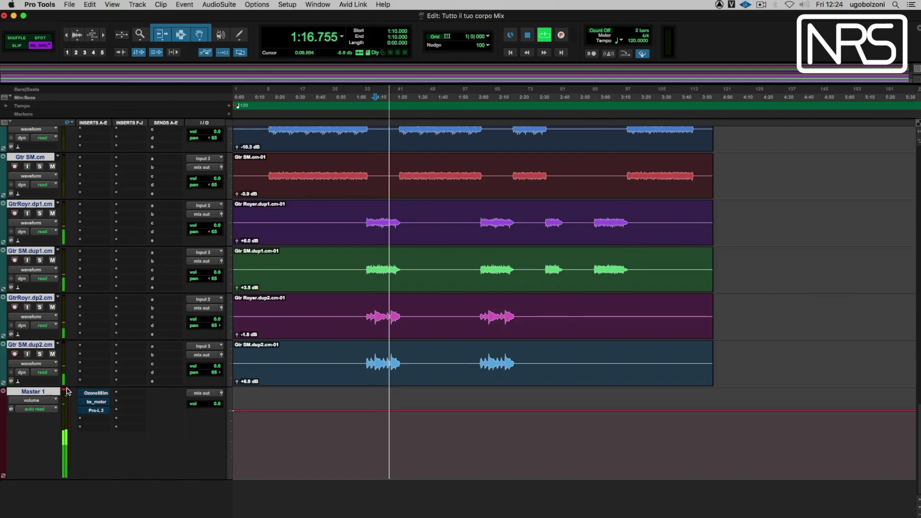
key(space)
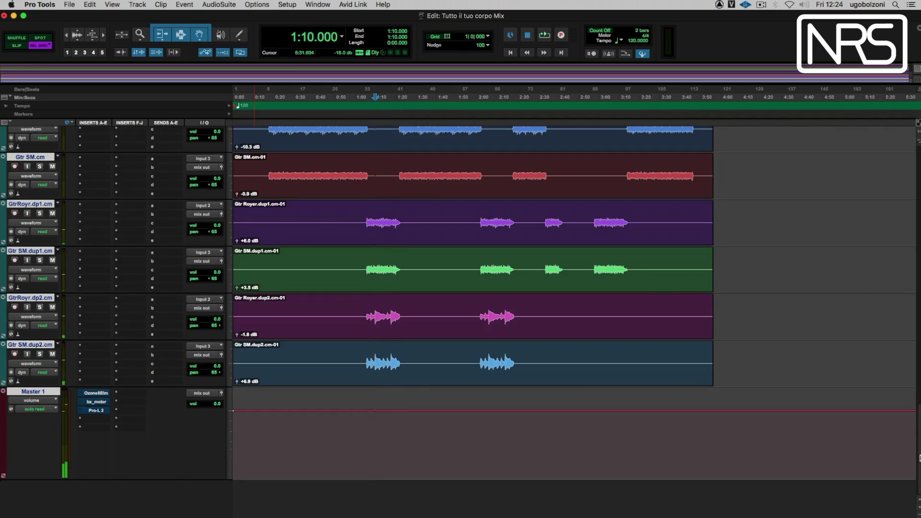
Step: Look over the gain-staged tracks and open the Mix window
scroll(69, 393, up, 6)
scroll(69, 393, up, 10)
scroll(69, 393, down, 15)
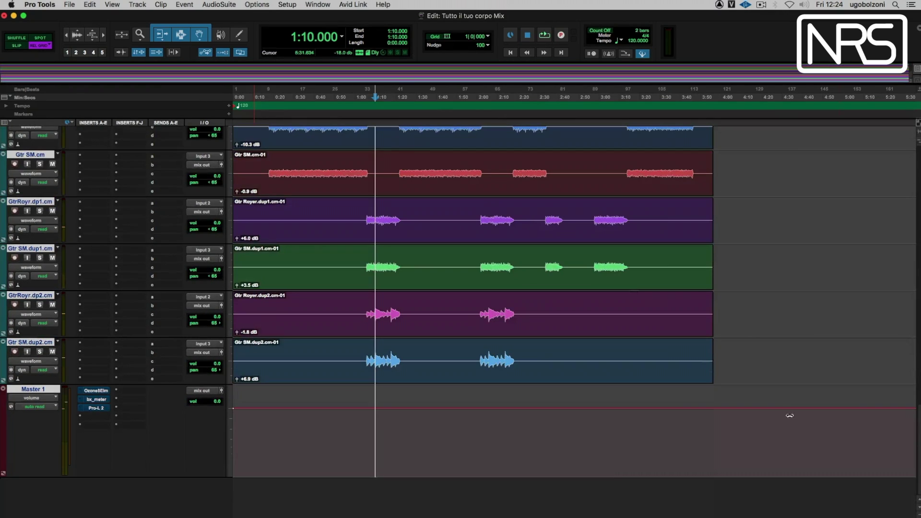
click(286, 3)
mouse_move(317, 4)
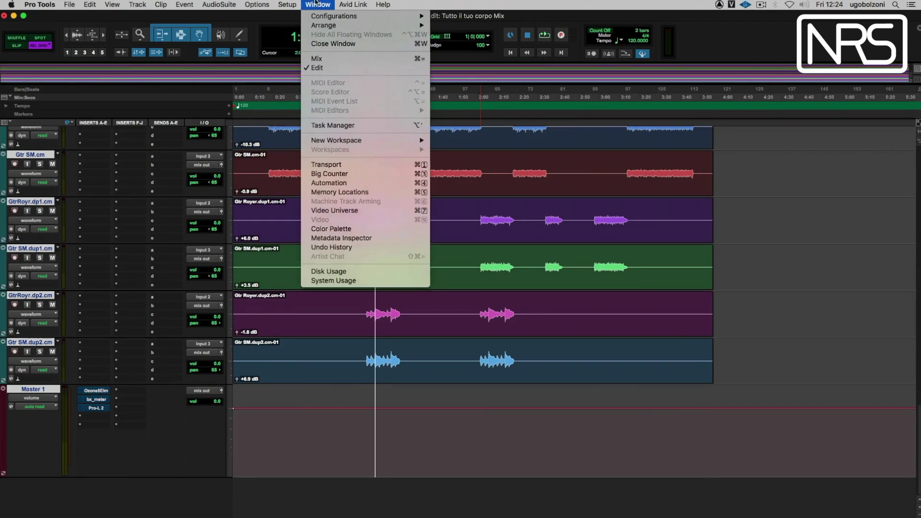
click(339, 60)
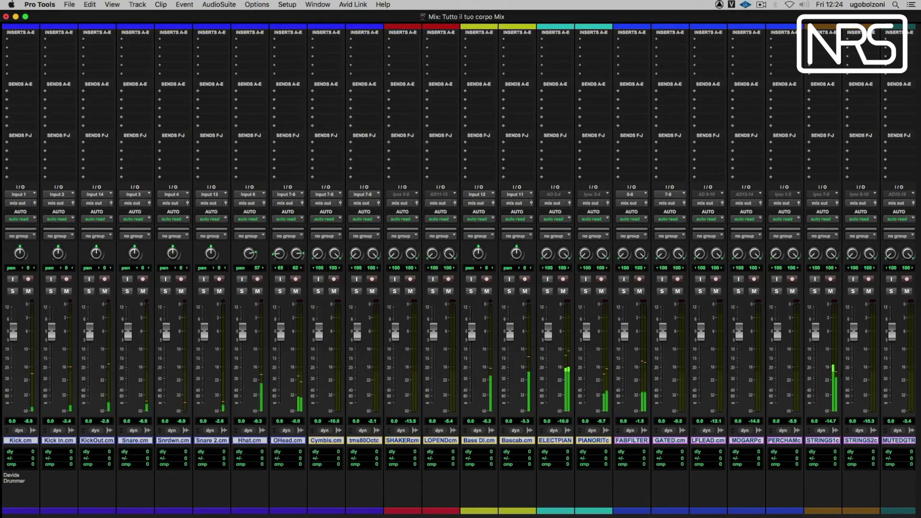
Step: Examine the meter levels of all mixer channels from Kick to Master 1 during playback, then close the Mix window
scroll(460, 269, right, 10)
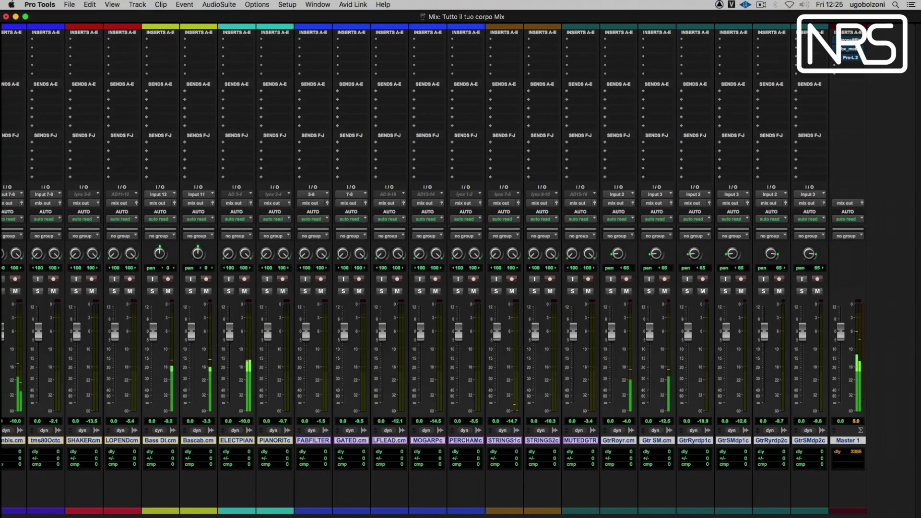
scroll(323, 460, left, 5)
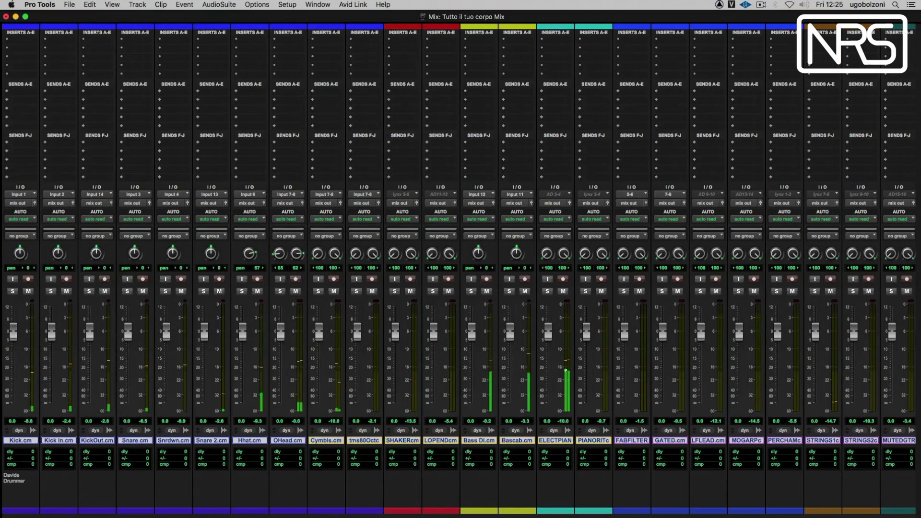
scroll(459, 269, right, 5)
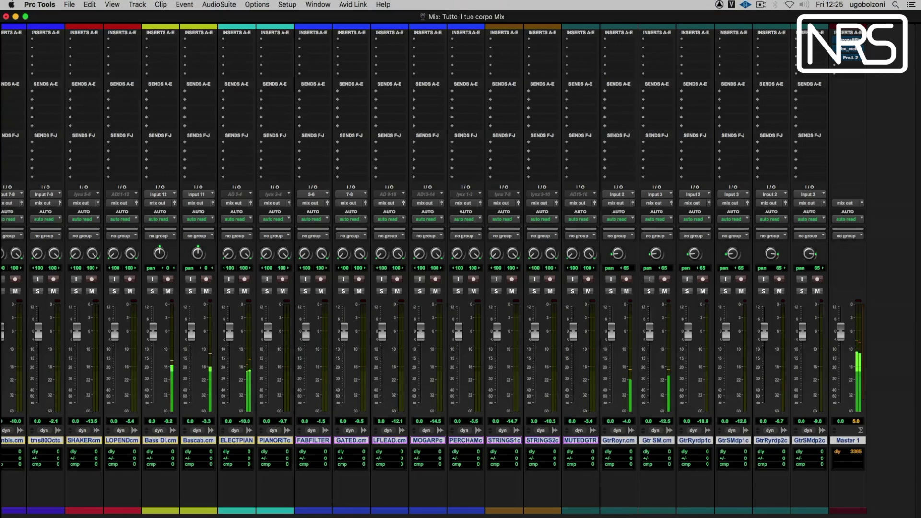
scroll(459, 269, left, 5)
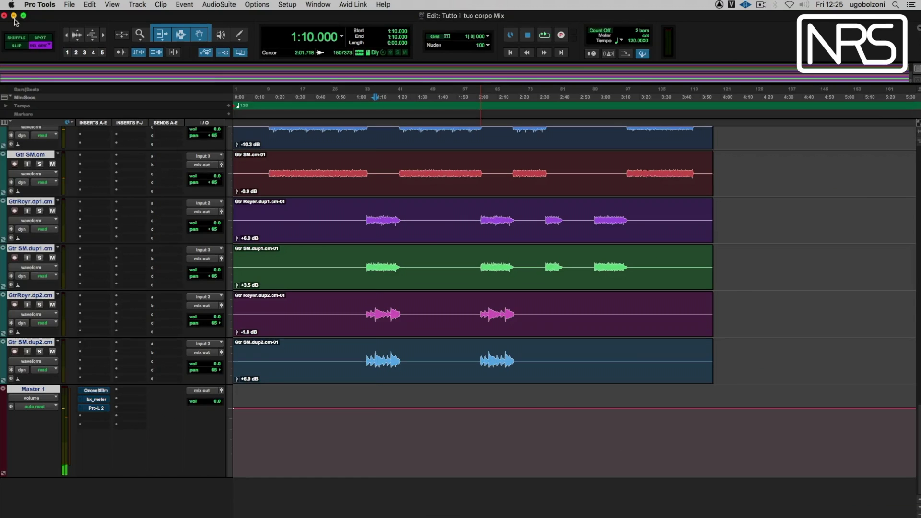
click(6, 16)
Step: Remove the silent parts of the Kick clip with Strip Silence
click(876, 216)
scroll(916, 417, up, 10)
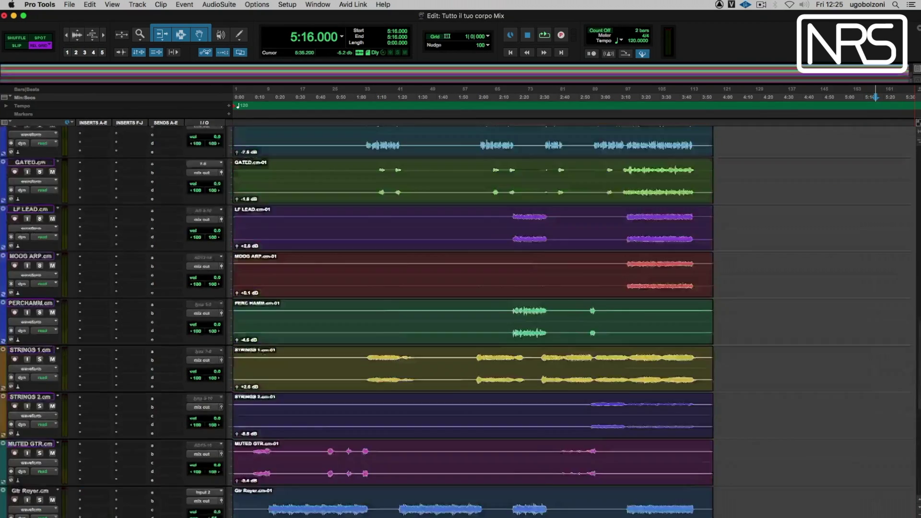
click(291, 158)
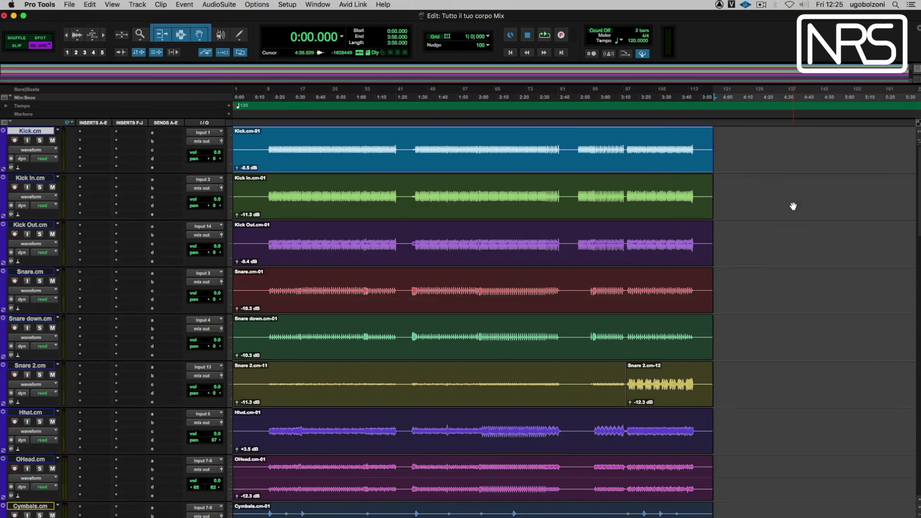
click(88, 4)
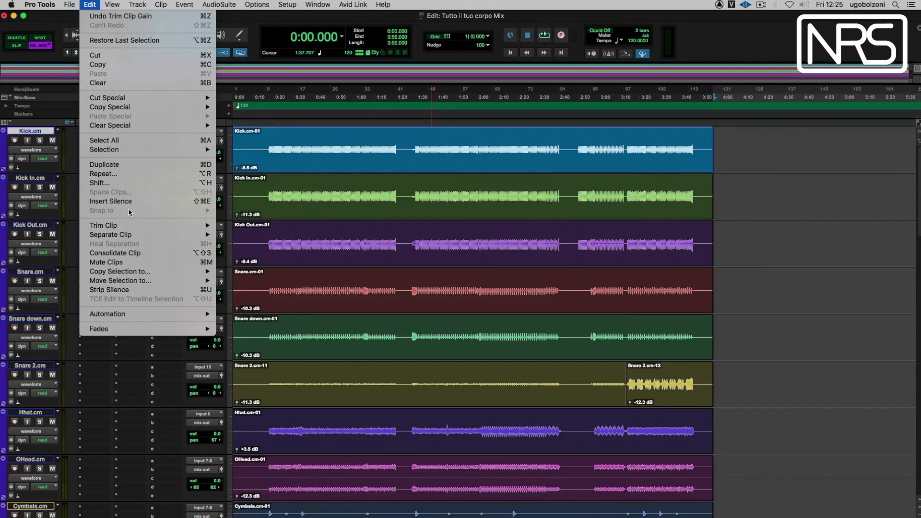
click(142, 289)
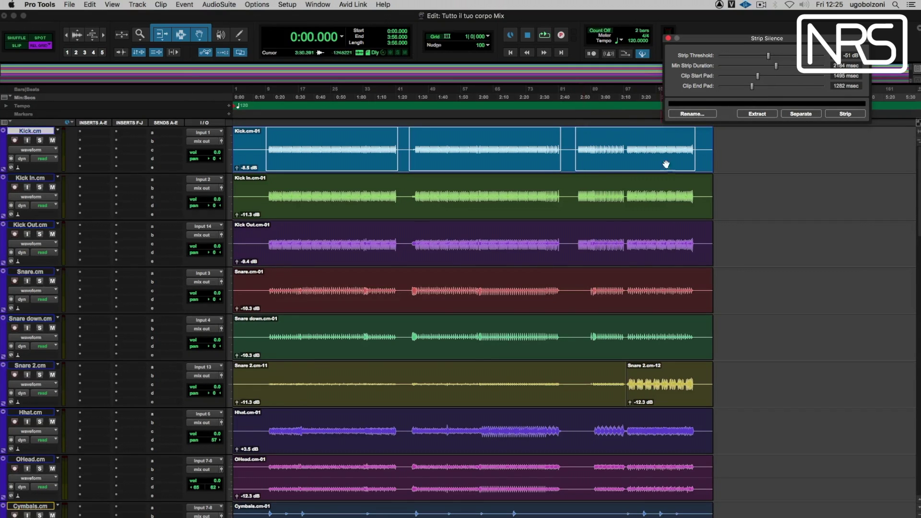
click(844, 114)
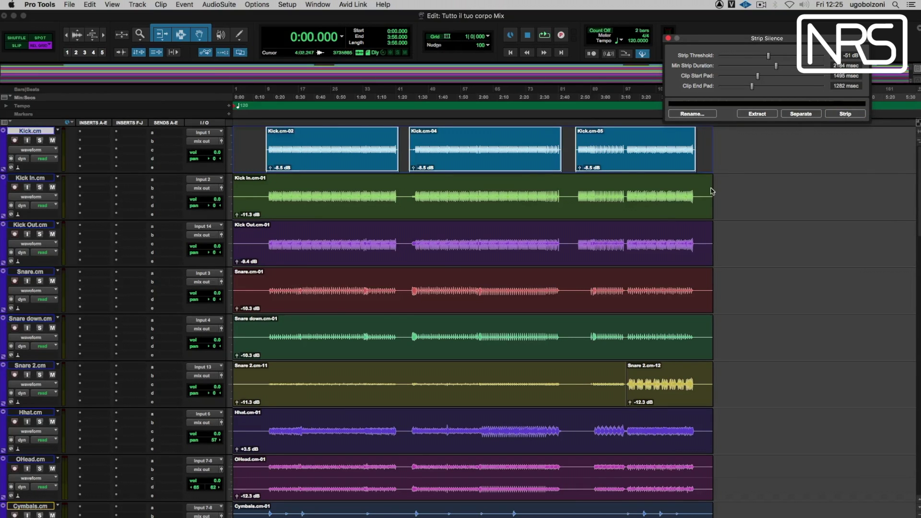
Step: Strip the silence from the Kick In, Kick Out and Snare clips with the same Strip Silence settings
click(690, 152)
click(692, 154)
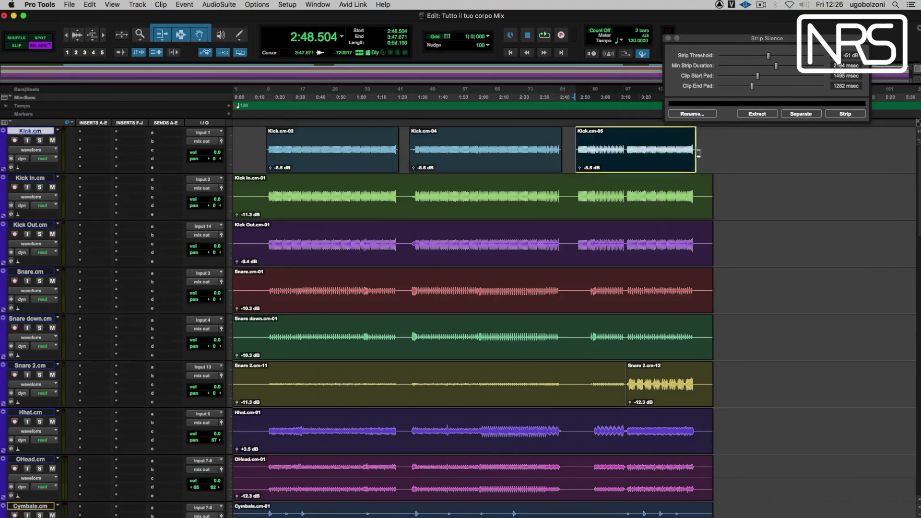
click(680, 208)
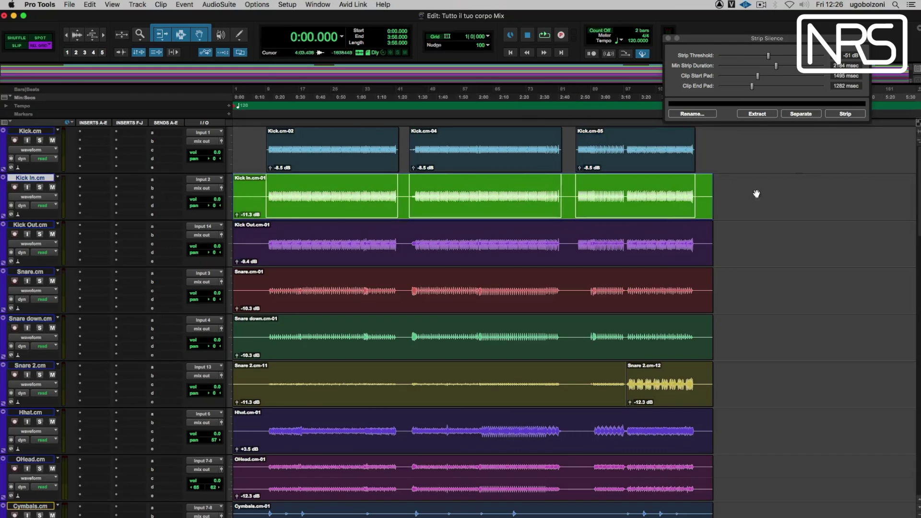
click(830, 117)
click(632, 254)
click(838, 115)
click(660, 298)
click(838, 115)
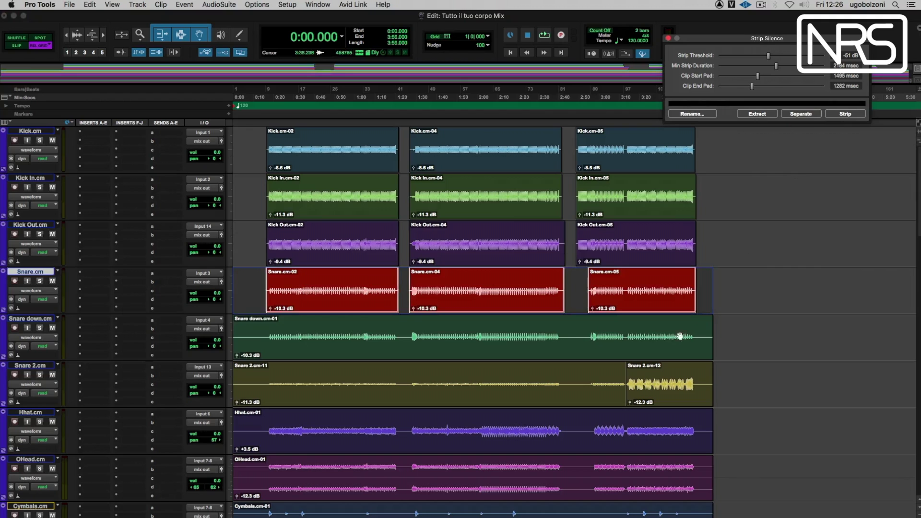
Step: Strip the silence from the Snare down and Snare 2 clips with the current Strip Silence settings
click(657, 343)
click(844, 114)
scroll(843, 238, down, 5)
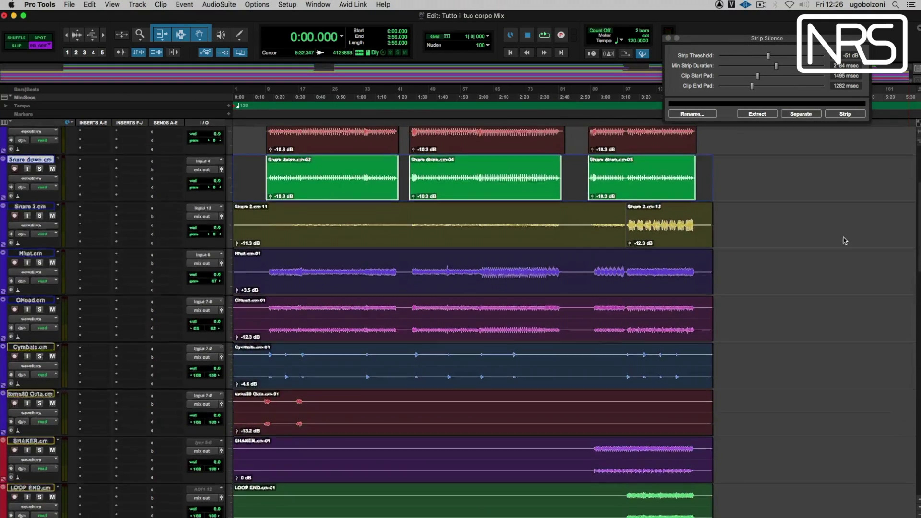
click(667, 239)
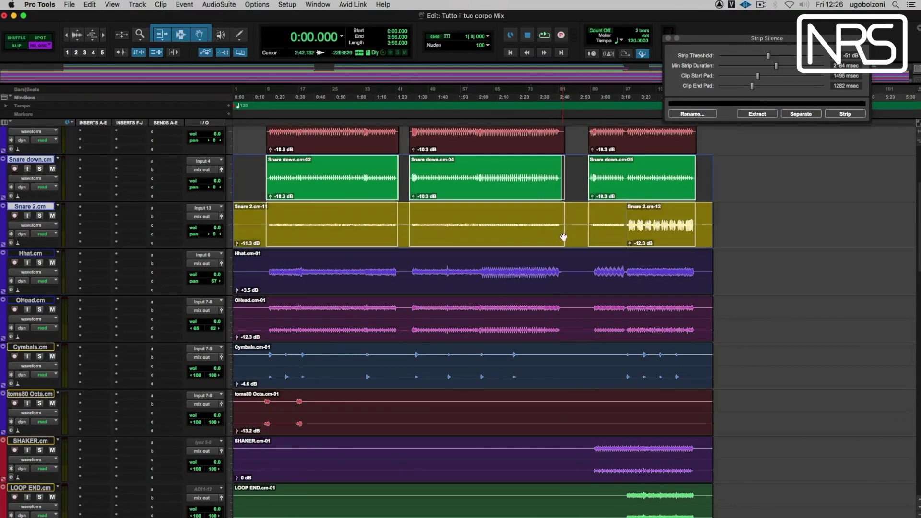
click(845, 114)
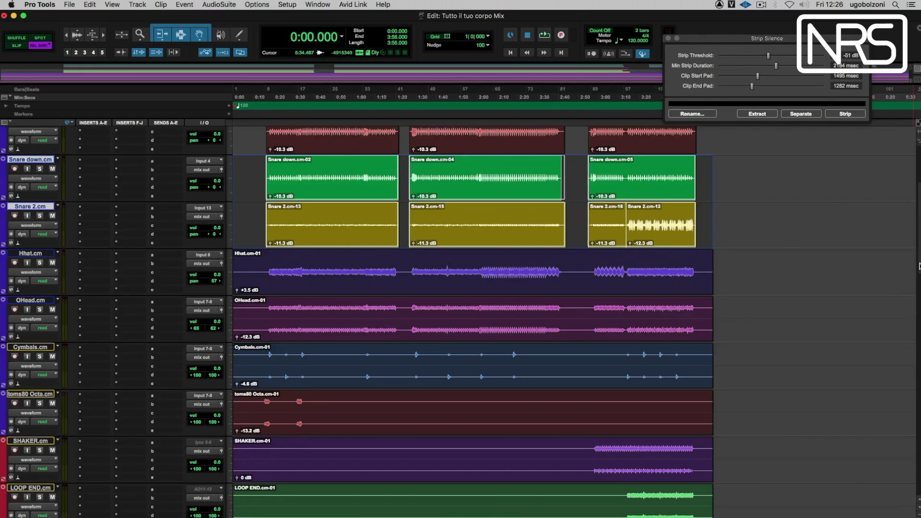
Step: Strip the silence from the Hhat, OHead, Cymbals and toms80 Octa clips
drag(919, 267, 919, 274)
click(667, 331)
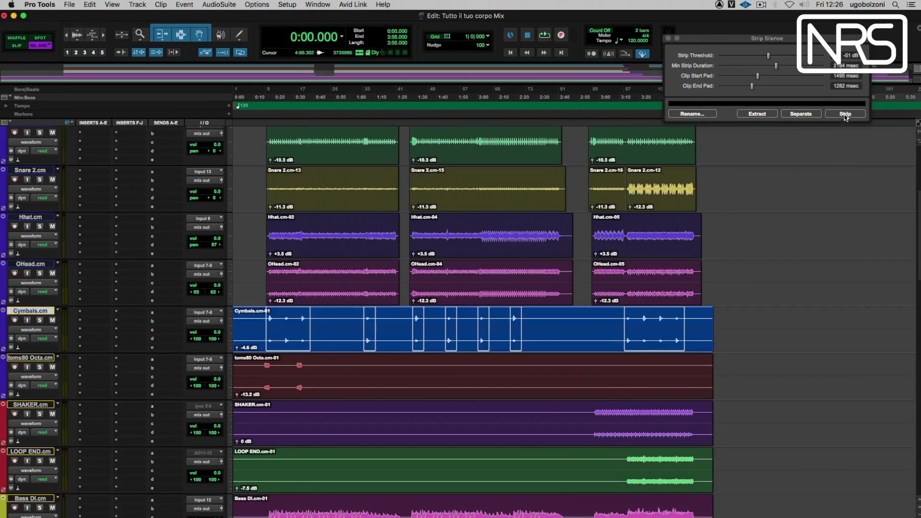
click(844, 114)
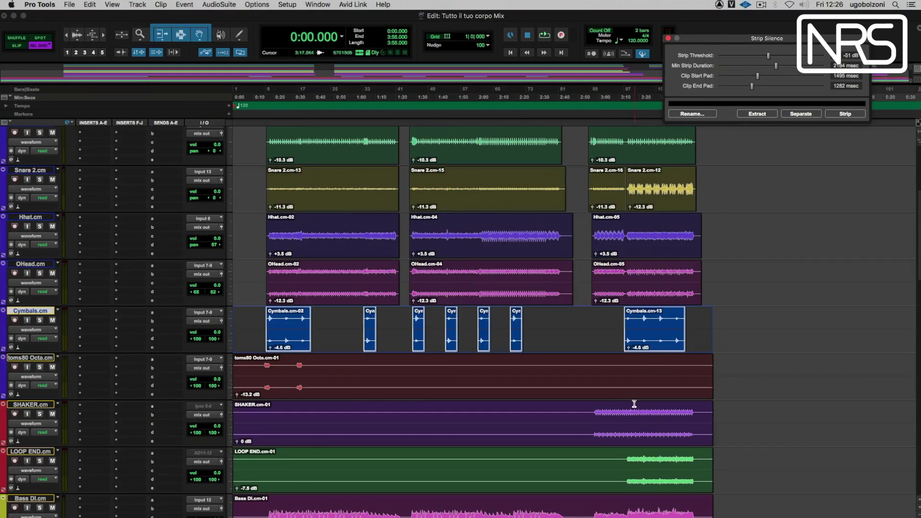
click(640, 375)
click(845, 114)
scroll(644, 294, down, 5)
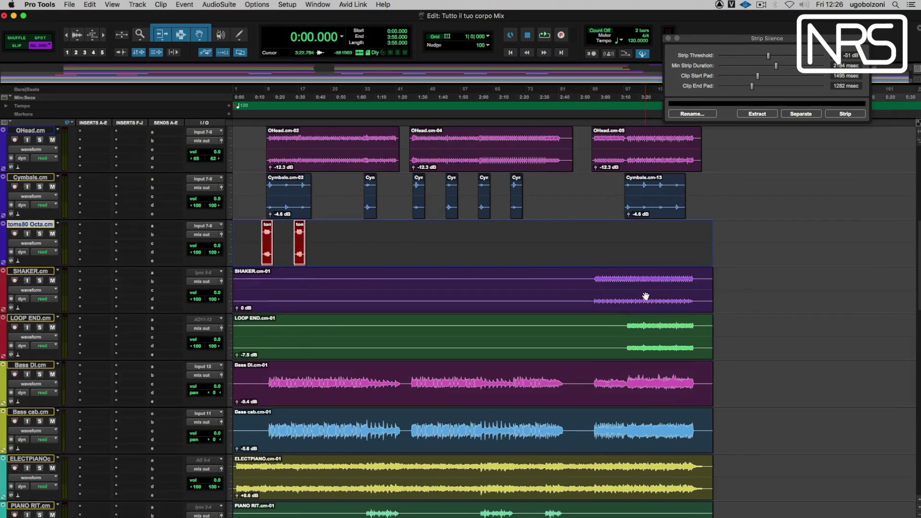
Step: Strip the silence from the SHAKER and LOOP END clips
click(254, 299)
click(844, 115)
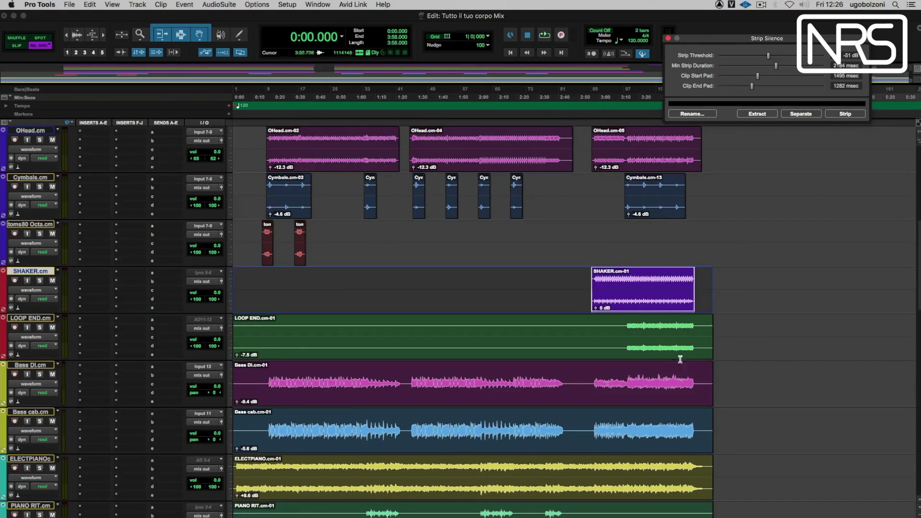
click(664, 349)
click(844, 114)
Step: Strip the silence from the Bass DI and Bass cab clips
click(658, 377)
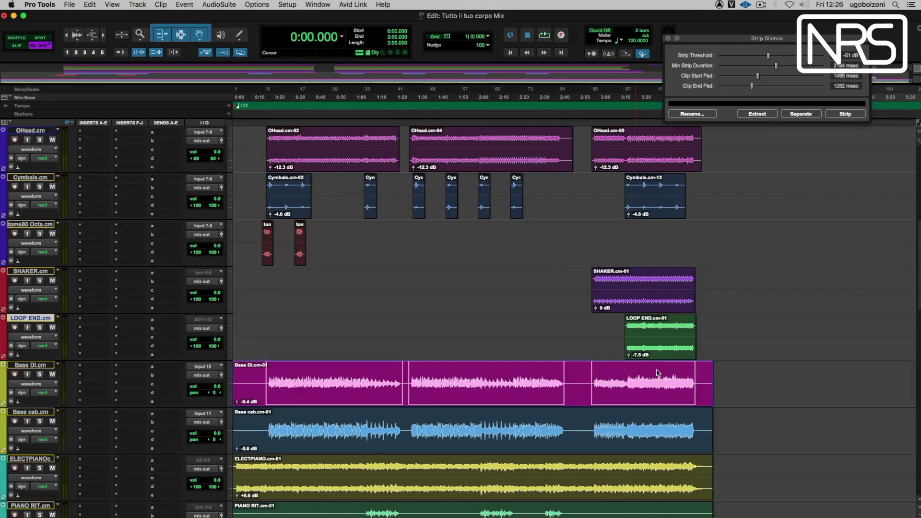
click(845, 114)
scroll(743, 288, down, 5)
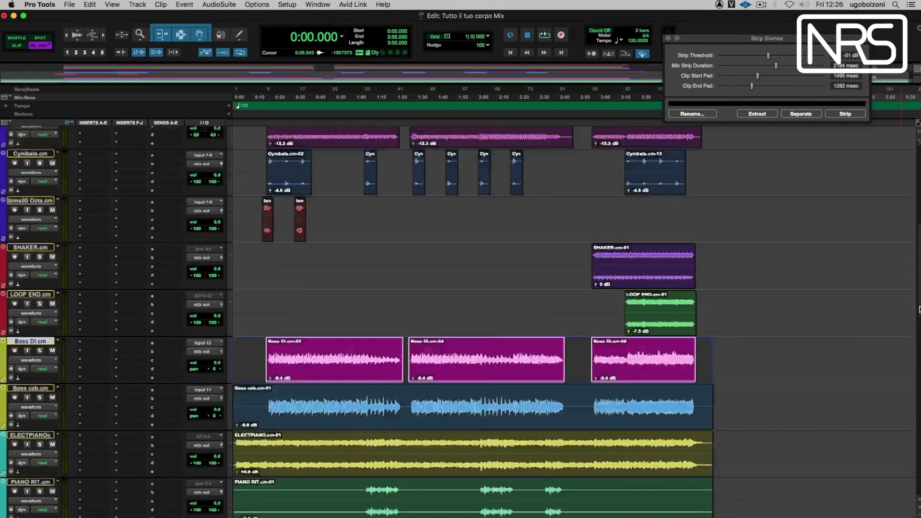
click(700, 312)
click(847, 115)
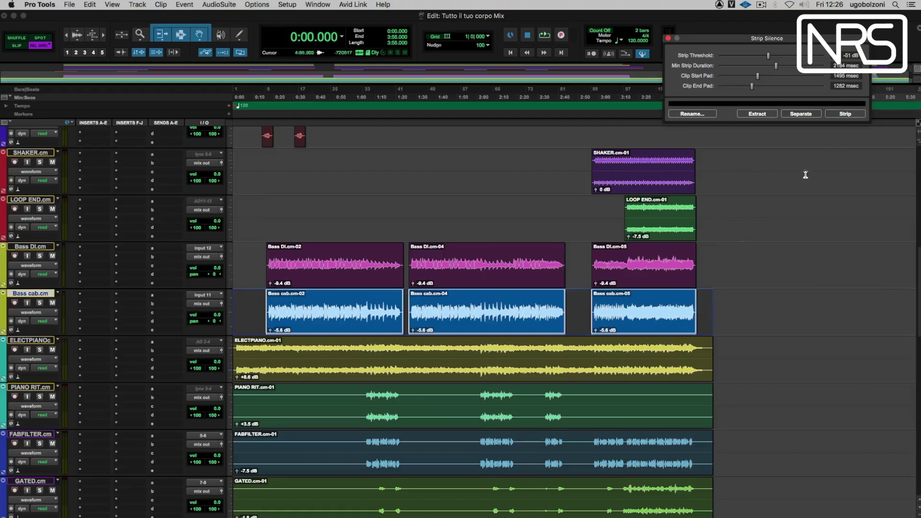
Step: Strip the silence from the ELECTPIANO and PIANO RIT clips
key(;)
click(850, 116)
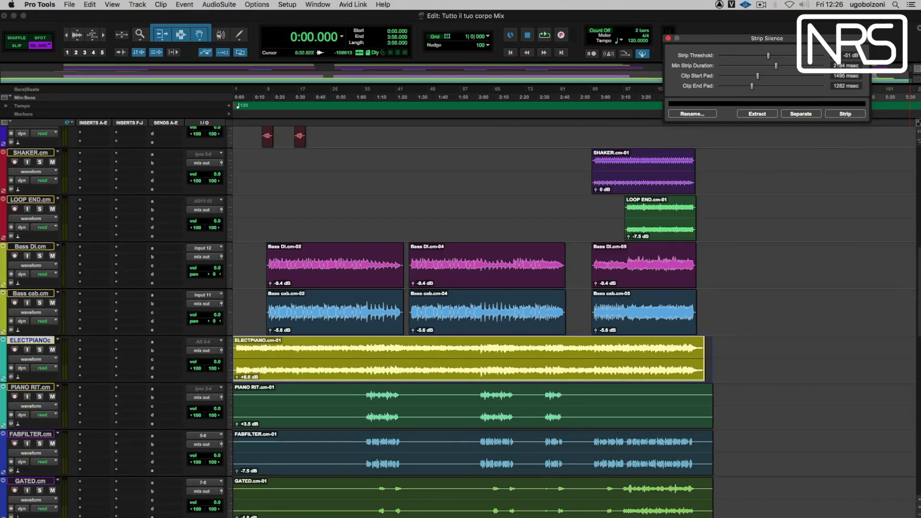
scroll(776, 202, down, 5)
key(;)
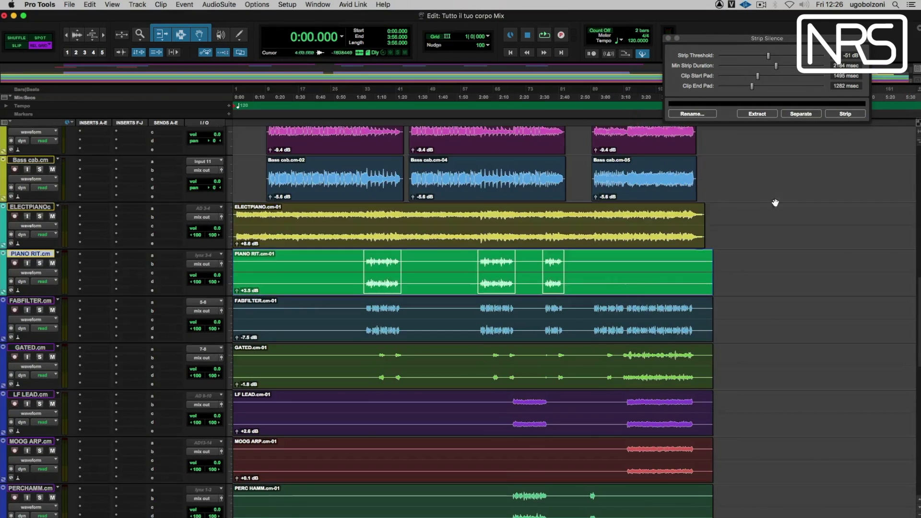
click(850, 115)
Step: Strip the silence from the FABFILTER and GATED clips
key(;)
click(848, 115)
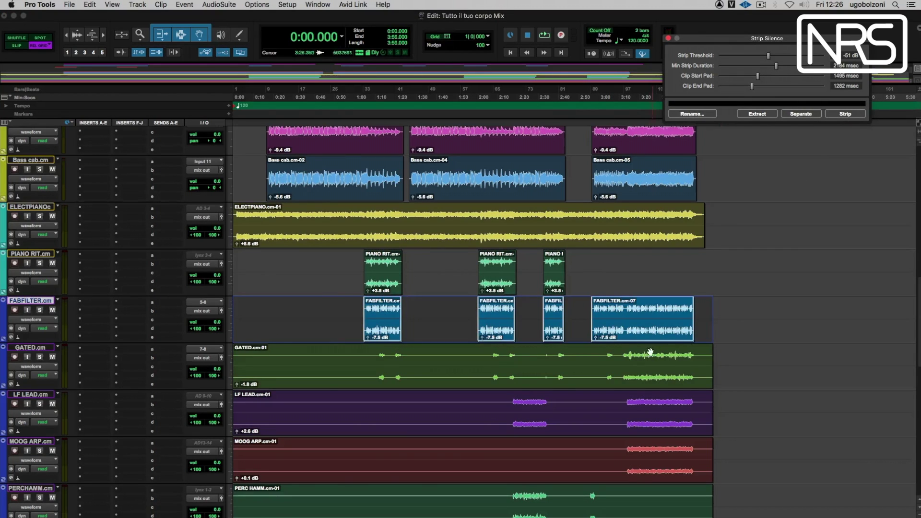
key(;)
click(845, 116)
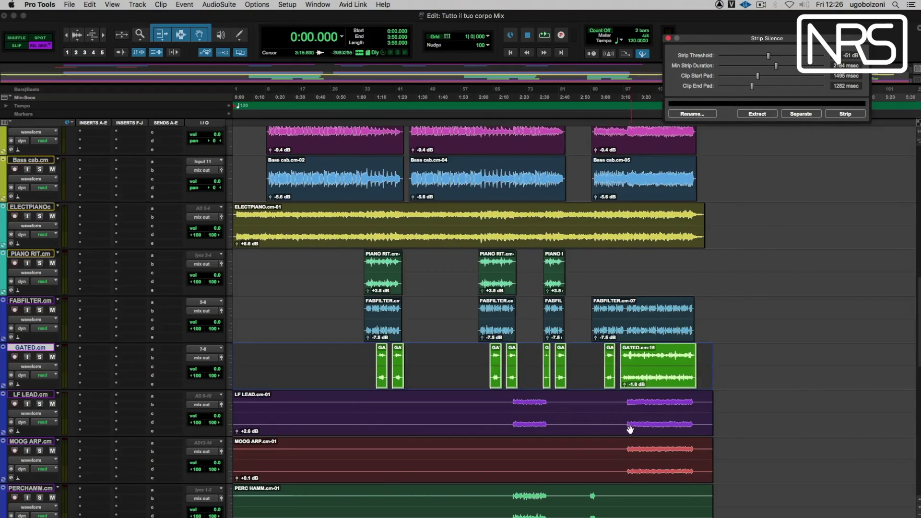
Step: Strip the silence from the LF LEAD and MOOG ARP clips
key(;)
click(845, 114)
key(;)
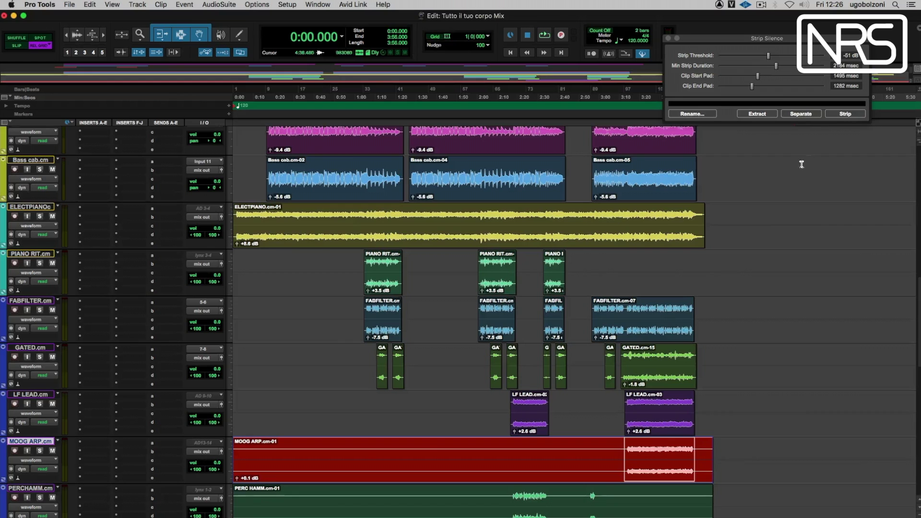
click(835, 116)
Step: Strip the silence from the PERC HAMM and STRINGS 1 clips
key(;)
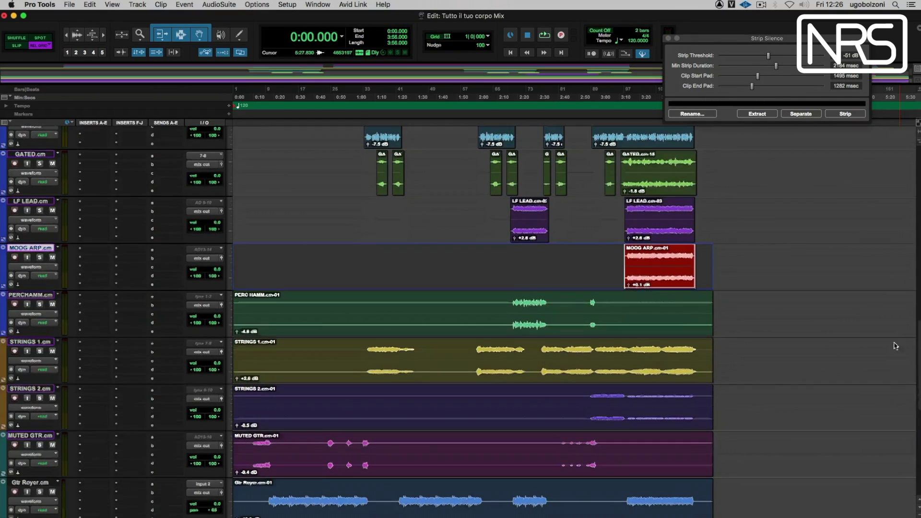
click(845, 113)
key(;)
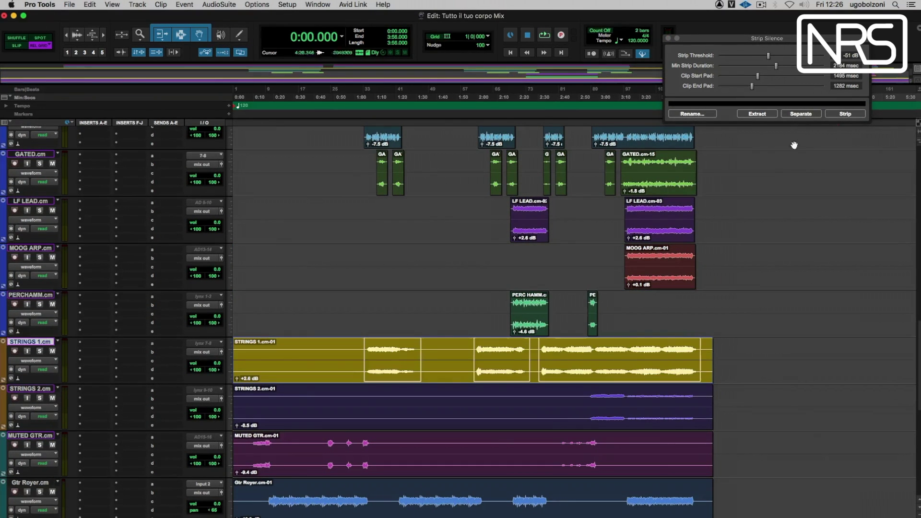
click(832, 117)
Step: Strip the silence from the STRINGS 2 and MUTED GTR clips
click(658, 403)
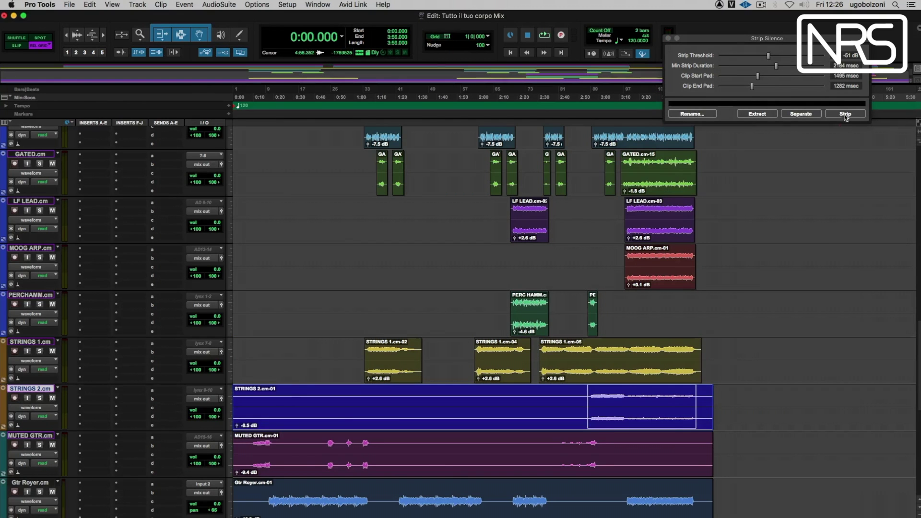
click(845, 115)
click(651, 457)
click(845, 114)
Step: Select the Gtr Royer and Gtr SM clips together and strip their silence
scroll(917, 357, down, 1)
scroll(917, 357, down, 4)
click(664, 305)
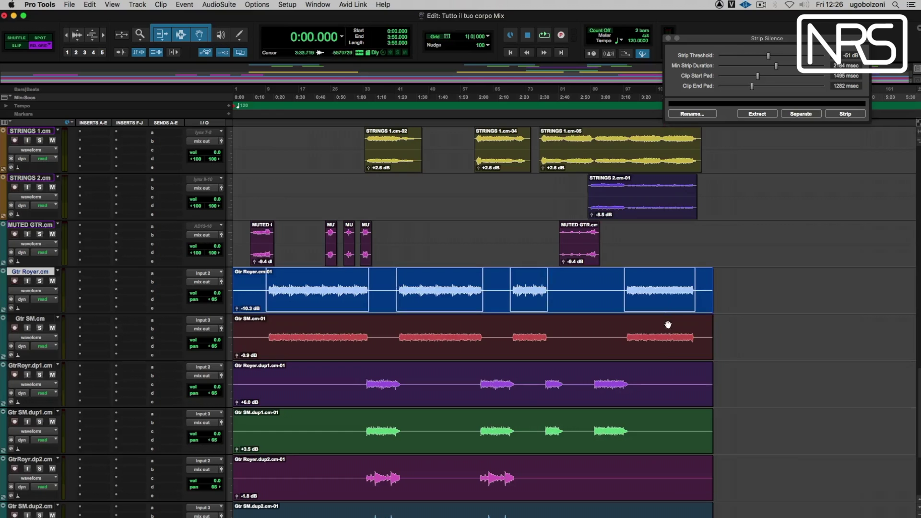
shift+click(665, 351)
click(838, 116)
Step: Select the Gtr Royer.dup1 and Gtr SM.dup1 clips together and strip their silence
click(660, 391)
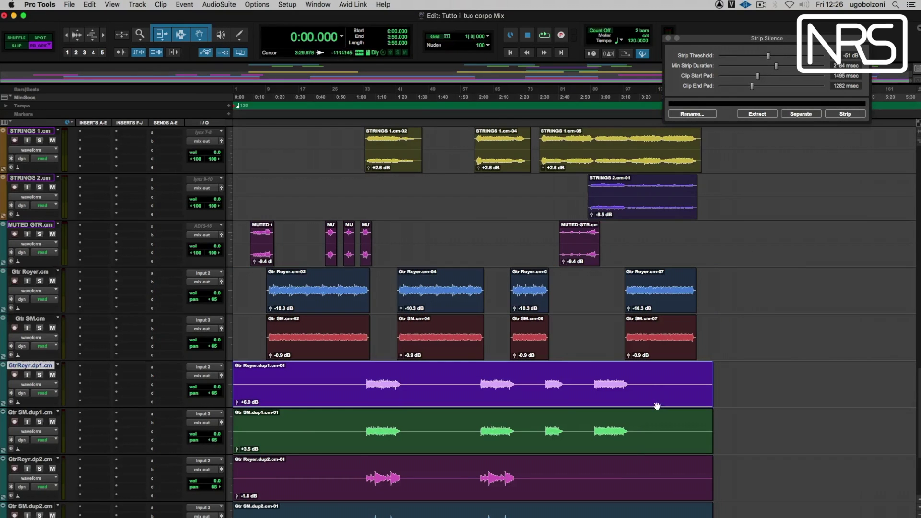
shift+click(659, 422)
click(835, 115)
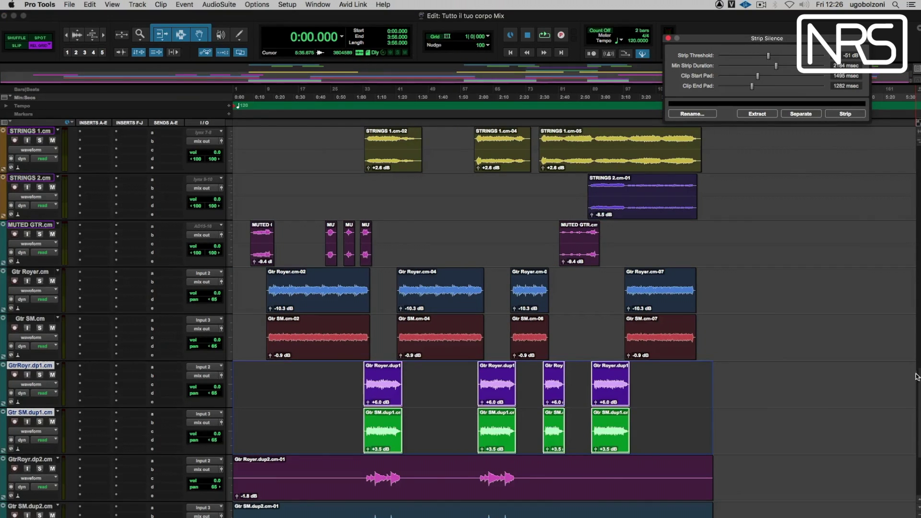
Step: Strip the silence from the Gtr Royer.dup2 and Gtr SM.dup2 clips together, then close Strip Silence
scroll(916, 376, down, 4)
click(664, 318)
shift+click(662, 370)
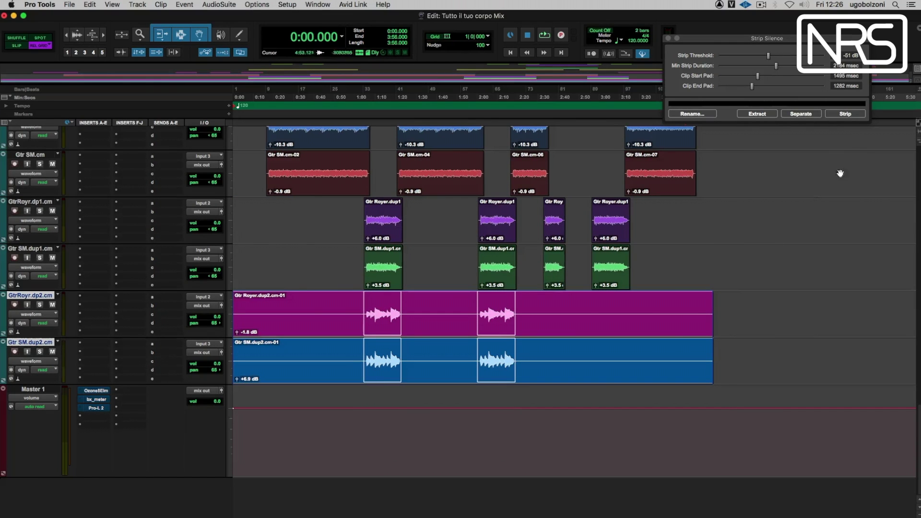
click(851, 116)
scroll(917, 429, up, 2)
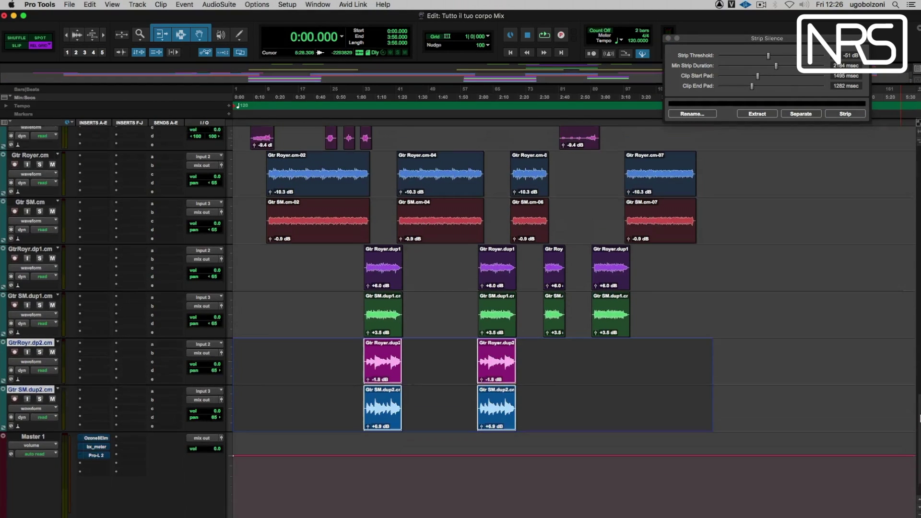
key(super+u)
Step: Examine the stripped clips on all tracks from Kick to Master 1, then open the Mix window
scroll(573, 321, up, 10)
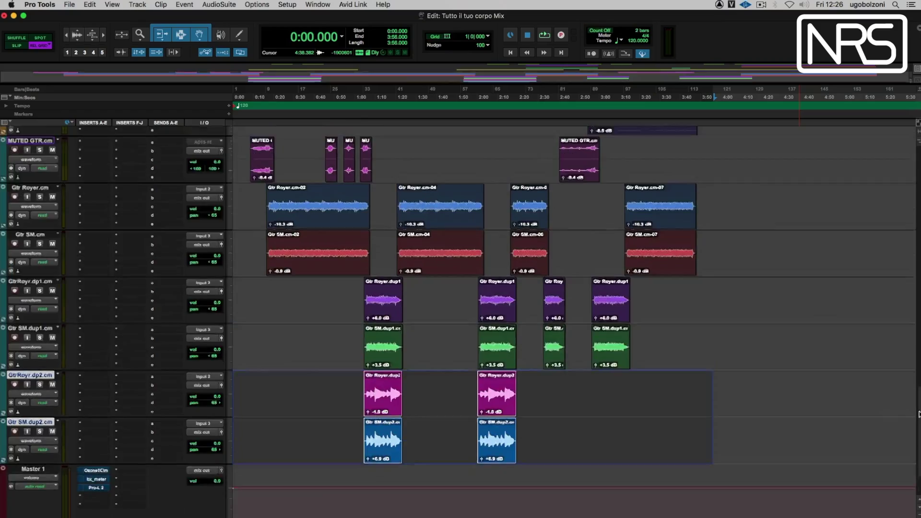
scroll(573, 321, up, 10)
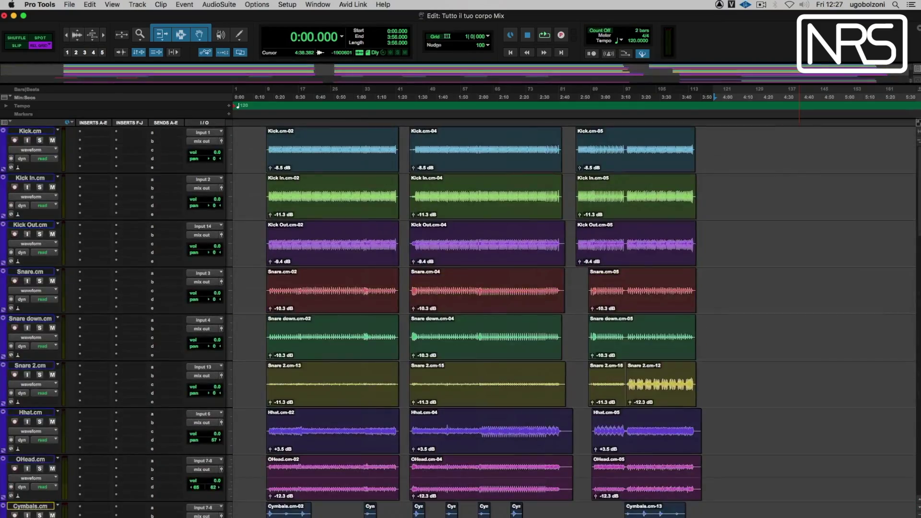
scroll(573, 321, down, 10)
scroll(573, 321, down, 2)
scroll(573, 322, down, 8)
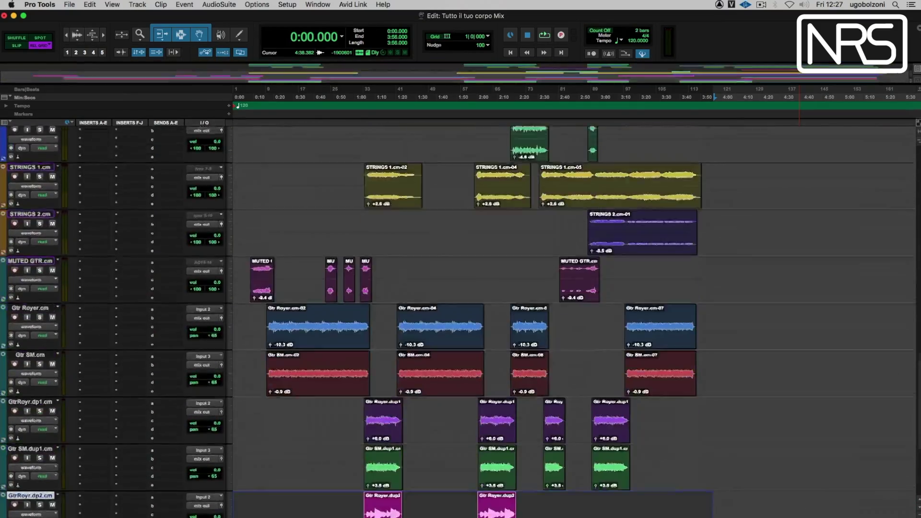
scroll(573, 322, up, 9)
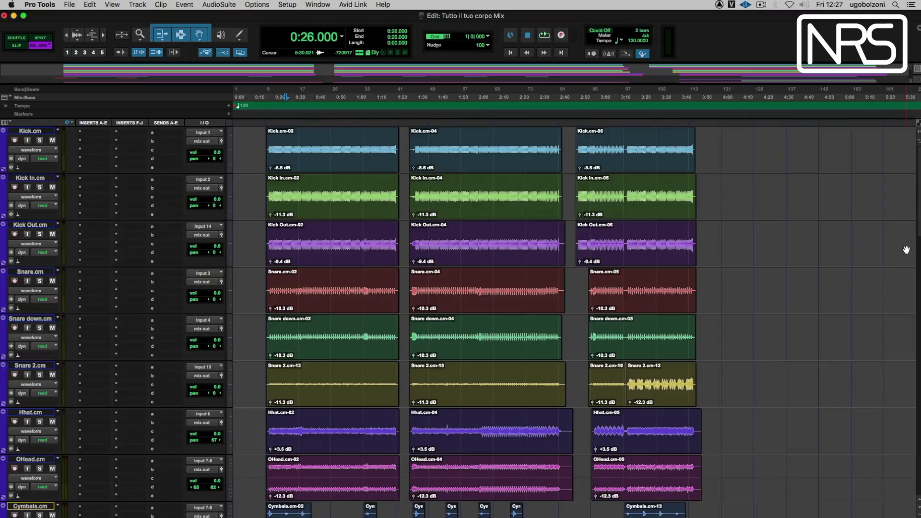
scroll(918, 195, down, 15)
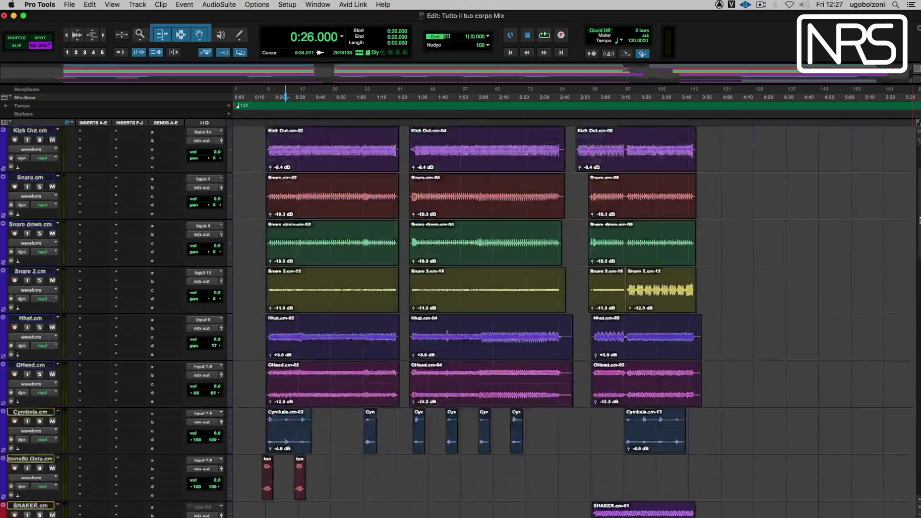
scroll(573, 317, down, 10)
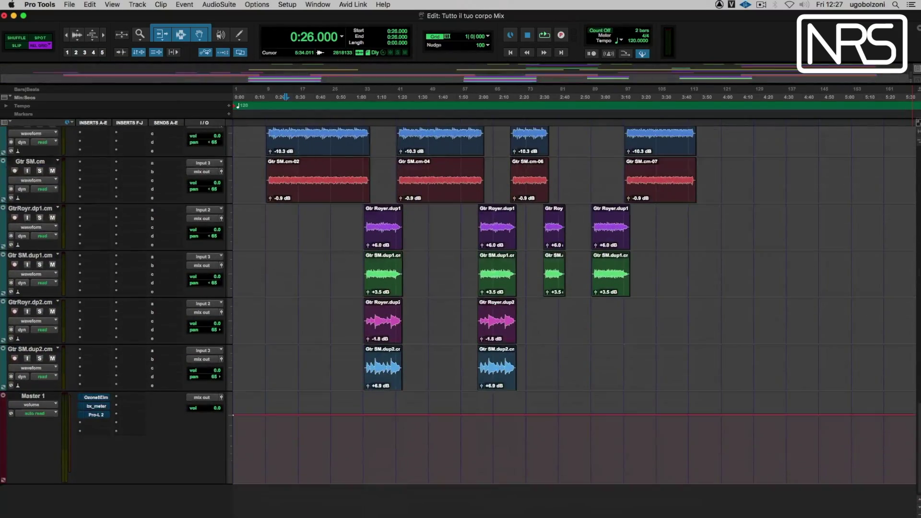
key(super+equal)
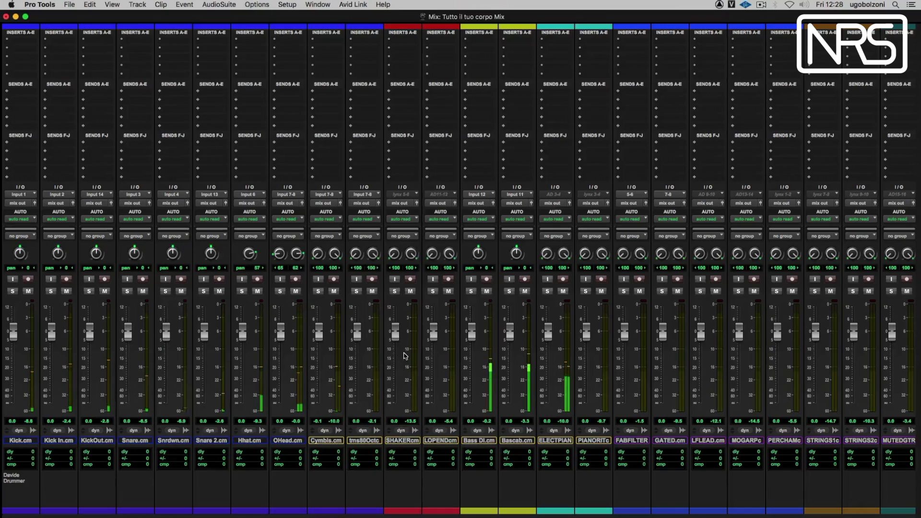
Step: Try the SHAKER fader by lowering it to about -39 dB and bringing it back to about 0 dB
mouse_move(400, 325)
mouse_down()
mouse_move(397, 357)
mouse_move(405, 306)
mouse_move(400, 372)
mouse_move(405, 319)
mouse_move(399, 331)
mouse_up()
drag(398, 336, 406, 382)
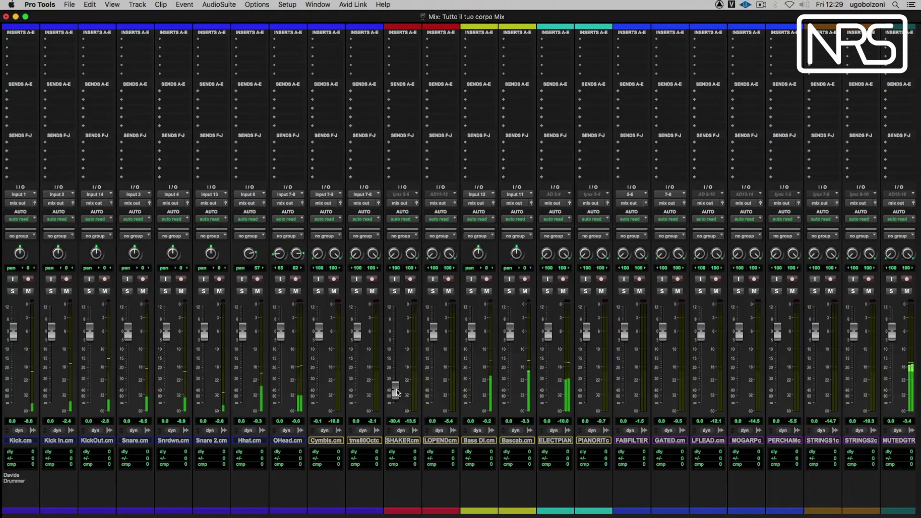
drag(398, 368, 399, 334)
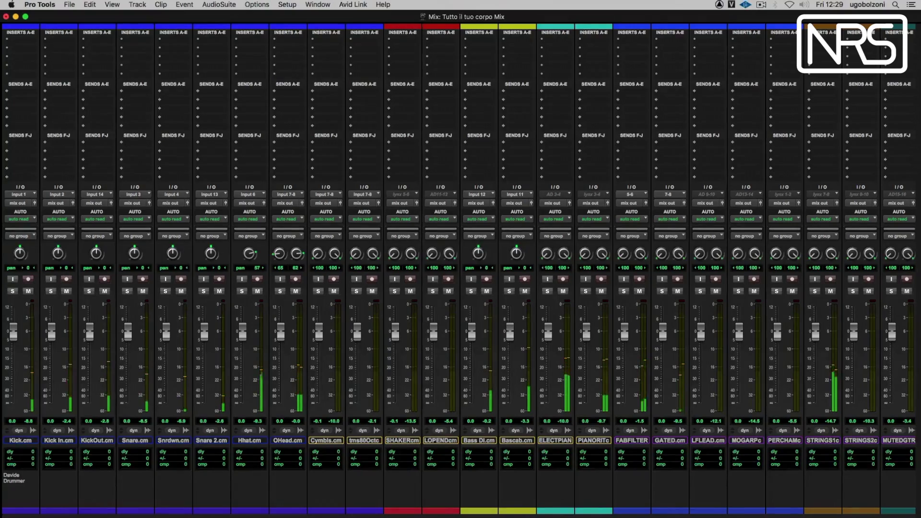
Step: Lower the drum faders from Kick In to OHead, with Kick In at about -4 dB and Snare at about -11 dB
scroll(460, 268, right, 10)
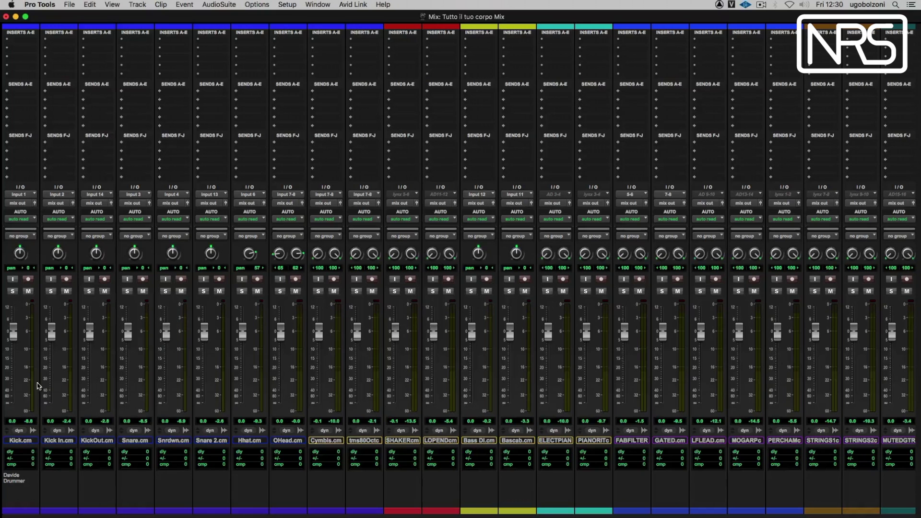
drag(50, 336, 50, 344)
drag(128, 331, 282, 351)
Step: Create one stereo Aux Input track named "drums buss" directly after the OHead track
click(292, 442)
click(138, 4)
click(145, 15)
click(354, 211)
click(355, 215)
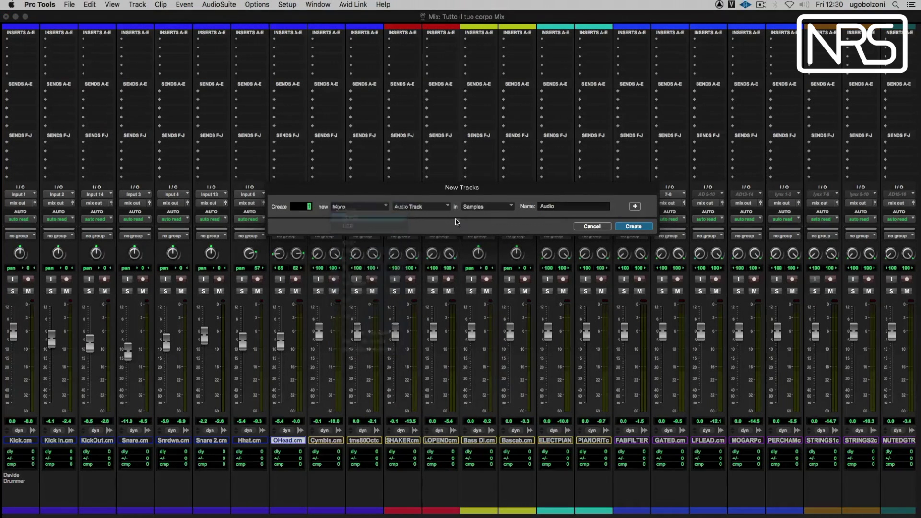
click(417, 206)
click(426, 216)
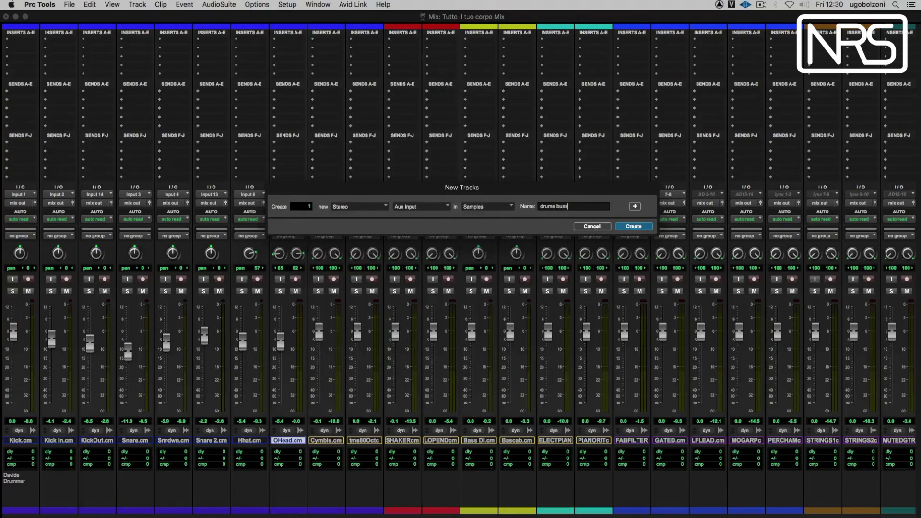
key(Return)
Step: Set the input of the drums buss track to the stereo Drumm Buss bus
click(325, 195)
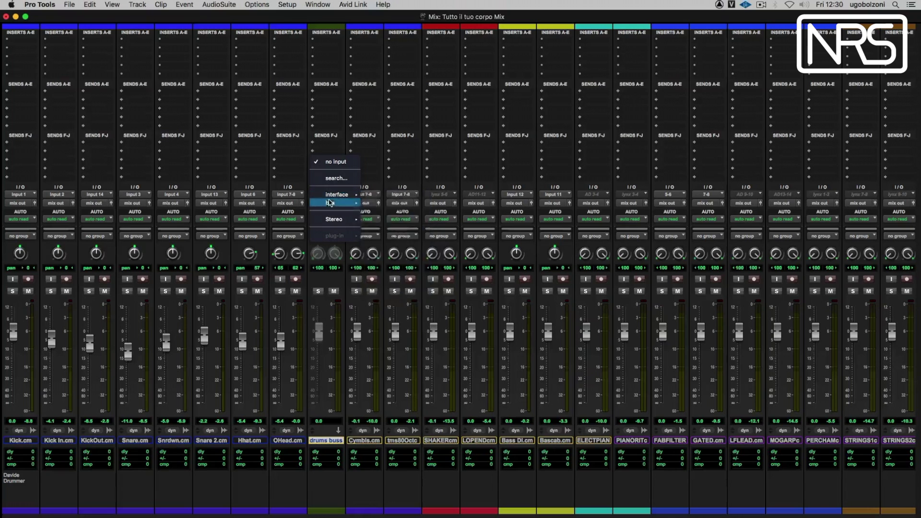
mouse_move(333, 203)
click(403, 295)
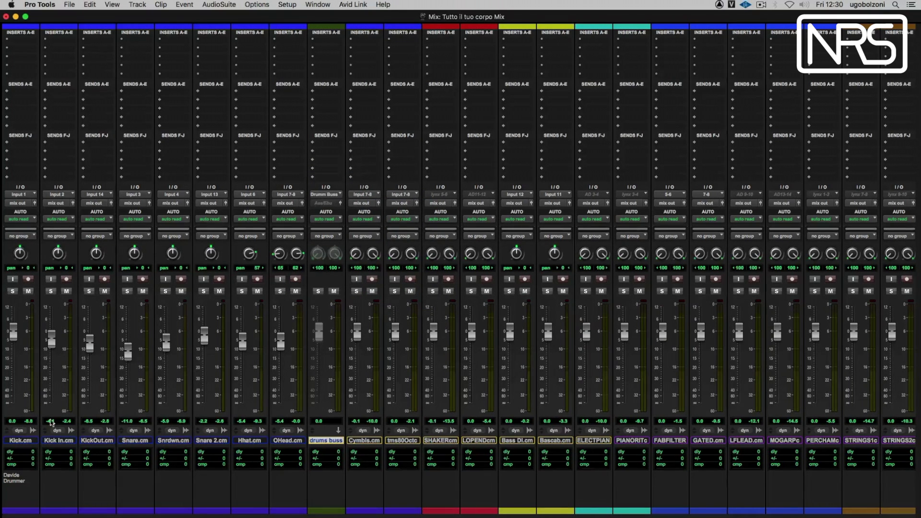
Step: Route the outputs of all tracks from Kick to OHead to the stereo Drumm Buss bus, and the drums buss output to mix out
click(20, 441)
shift+click(287, 441)
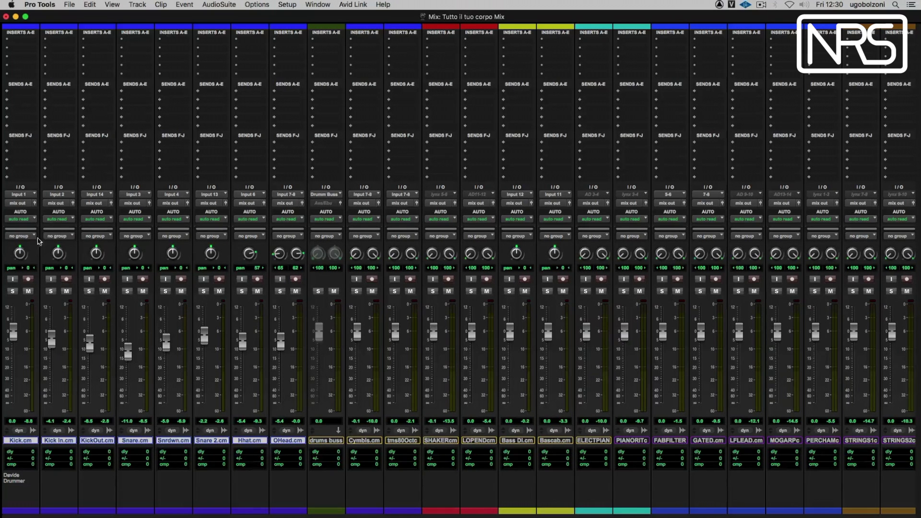
click(24, 205)
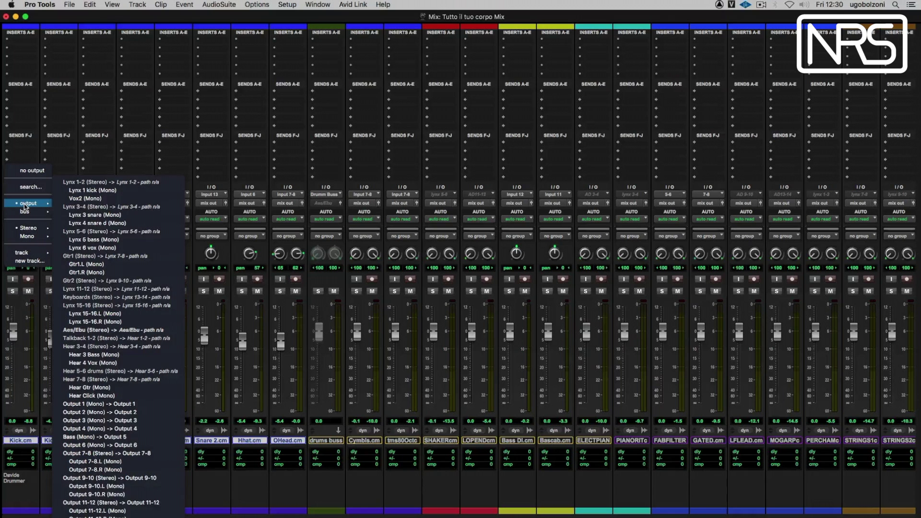
mouse_move(27, 212)
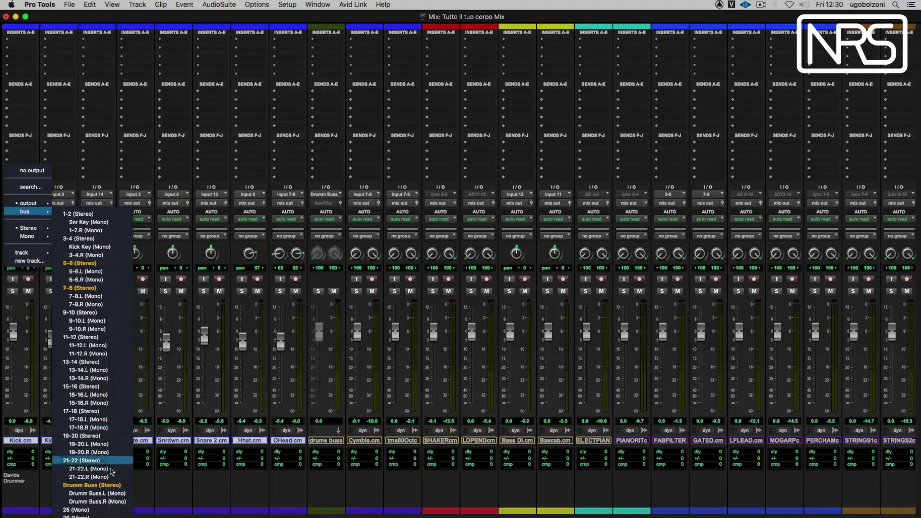
alt+shift+click(129, 485)
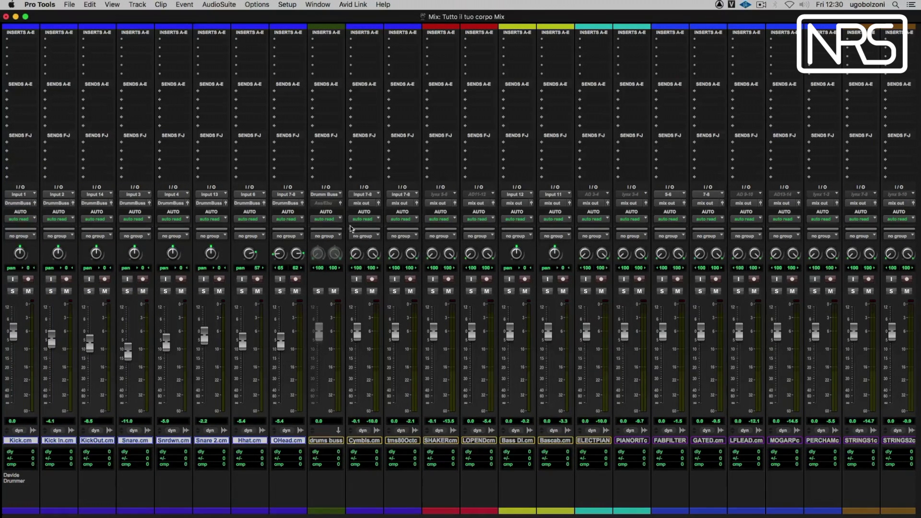
click(331, 205)
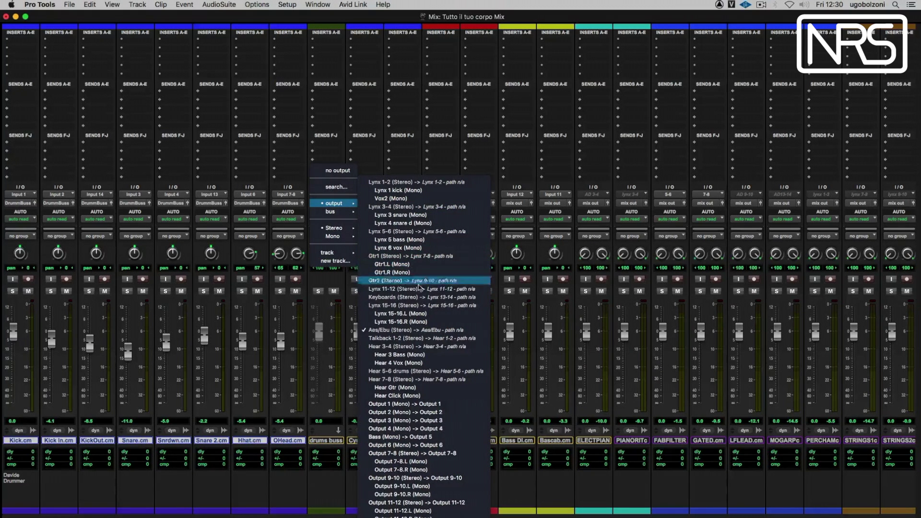
click(405, 516)
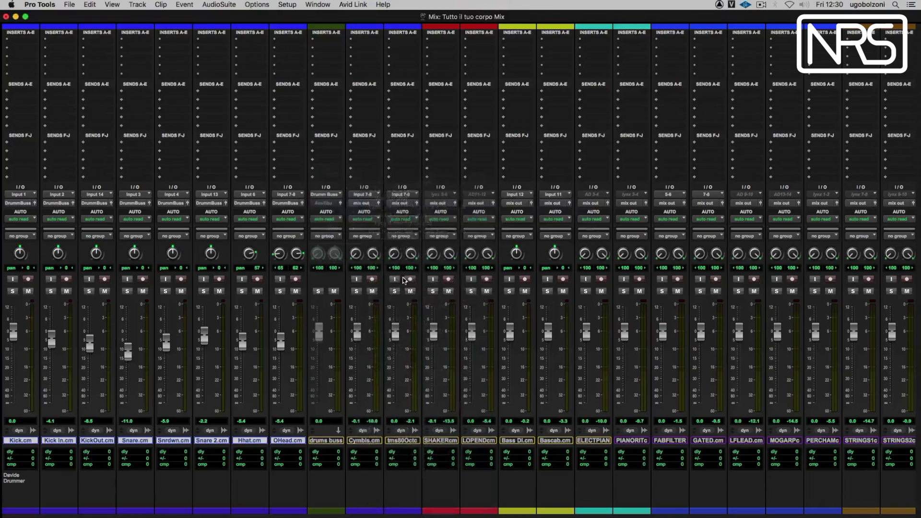
Step: Play the session and mute and unmute the drums buss track to check that the drums pass through it
key(space)
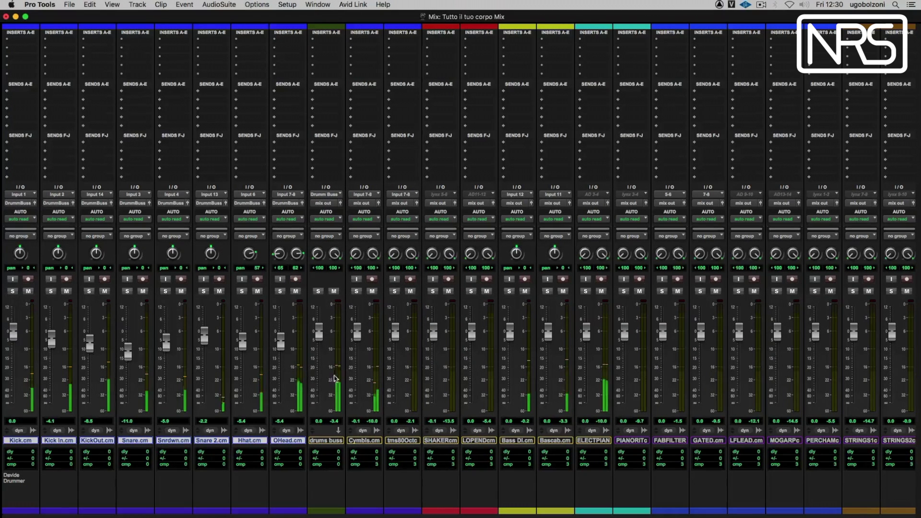
click(333, 292)
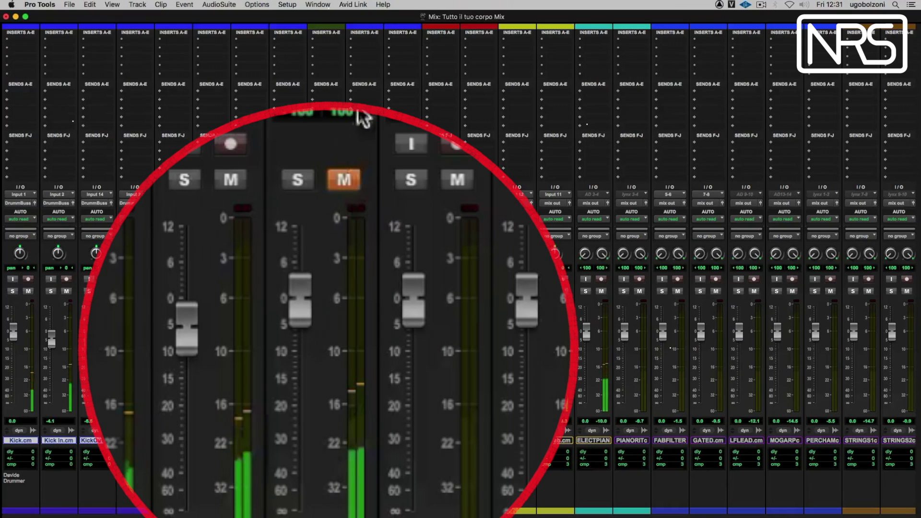
click(334, 291)
click(334, 291)
click(334, 292)
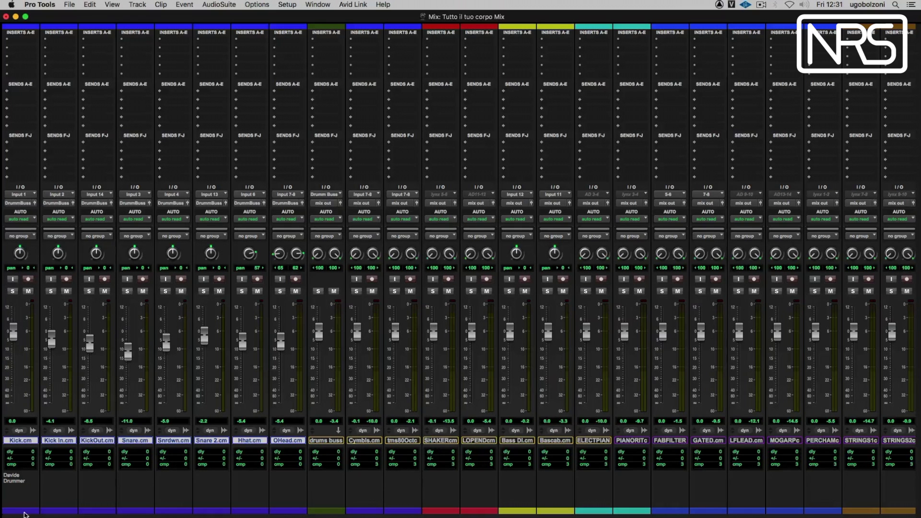
Step: Create a Mix/Edit group named "drum" with ID a from the selected tracks Kick to OHead, showing the Groups list only meanwhile
key(ctrl+alt+super+l)
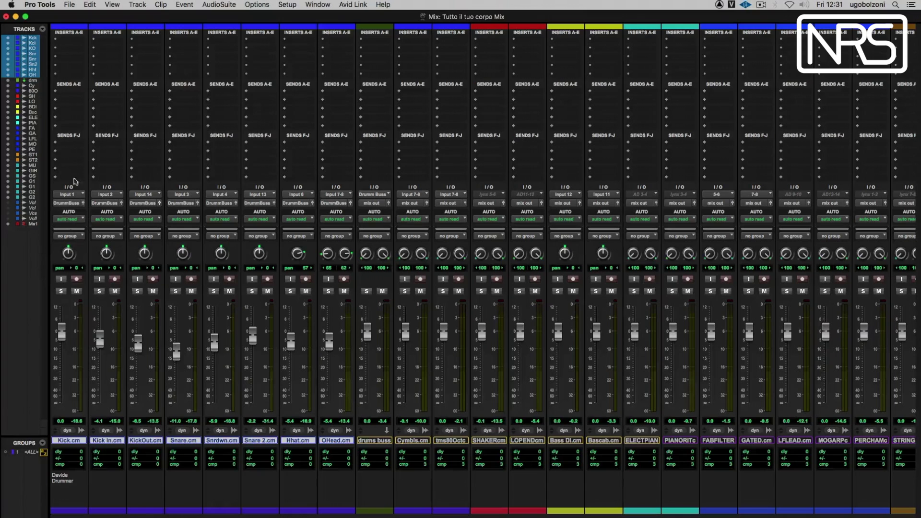
click(43, 443)
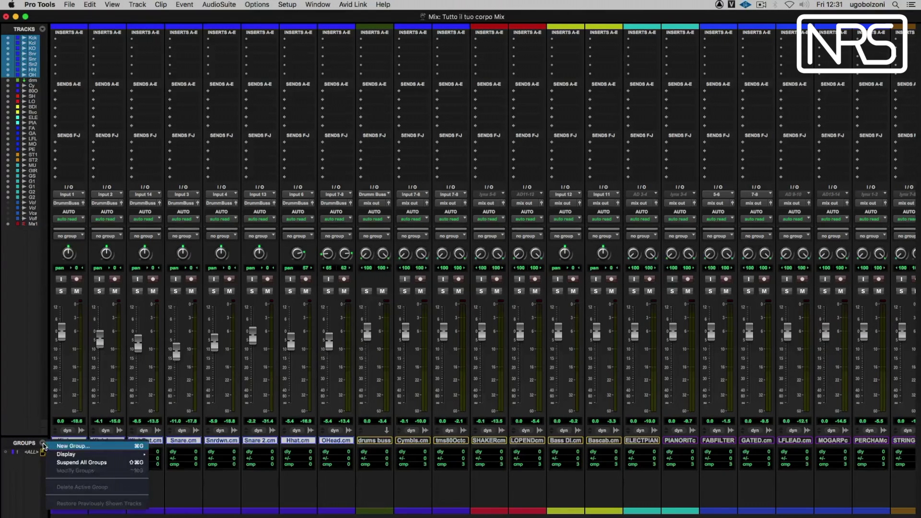
click(75, 447)
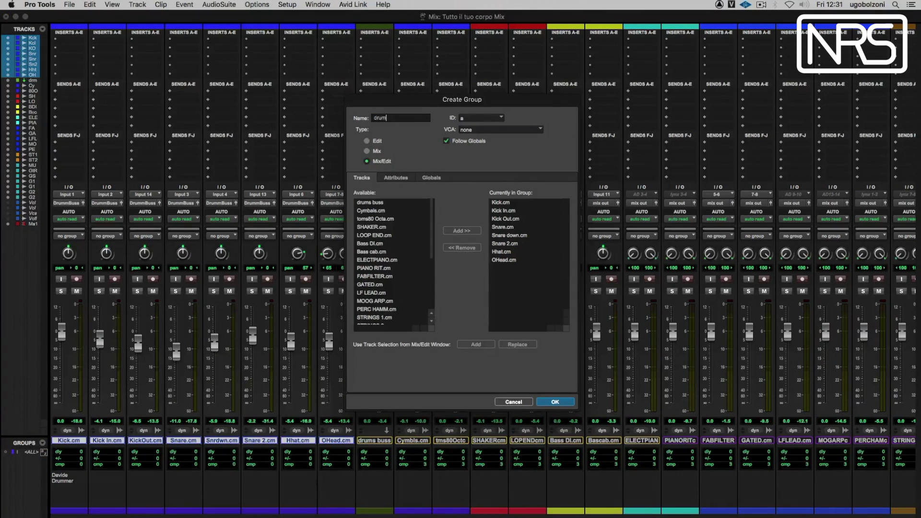
key(Return)
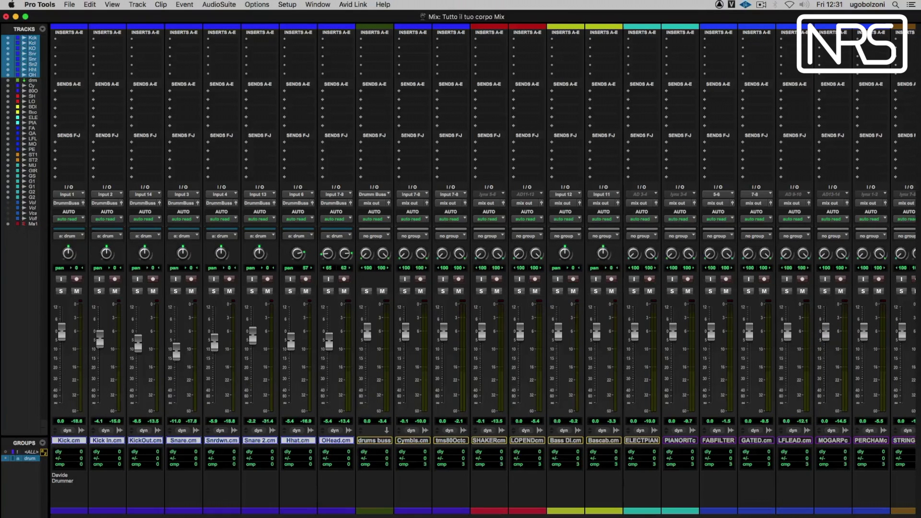
click(4, 515)
Step: Raise the grouped drum faders together, then lower them slightly, leaving Kick at about +3.2 dB and OHead at about -2.2 dB
mouse_move(129, 354)
mouse_down()
mouse_move(125, 369)
mouse_move(128, 325)
mouse_move(128, 353)
mouse_move(127, 339)
mouse_up()
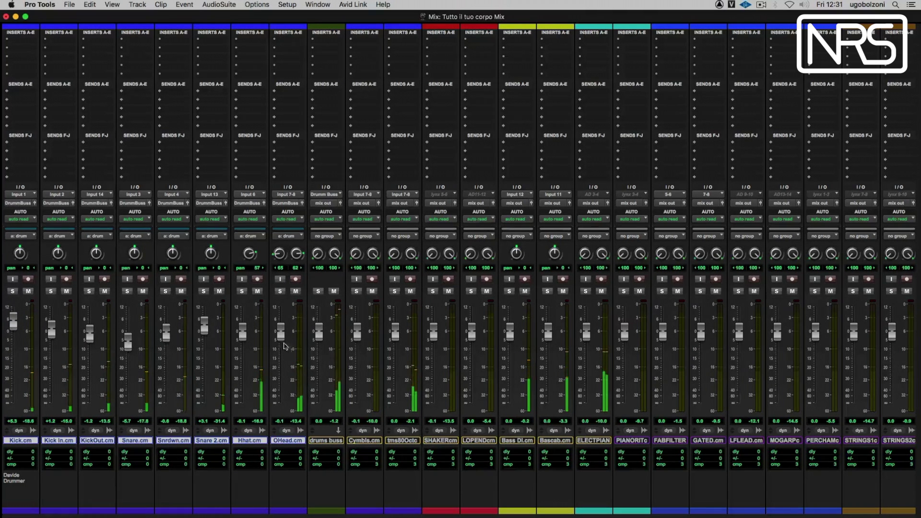
mouse_move(281, 332)
mouse_down()
mouse_move(284, 318)
mouse_move(282, 340)
mouse_up()
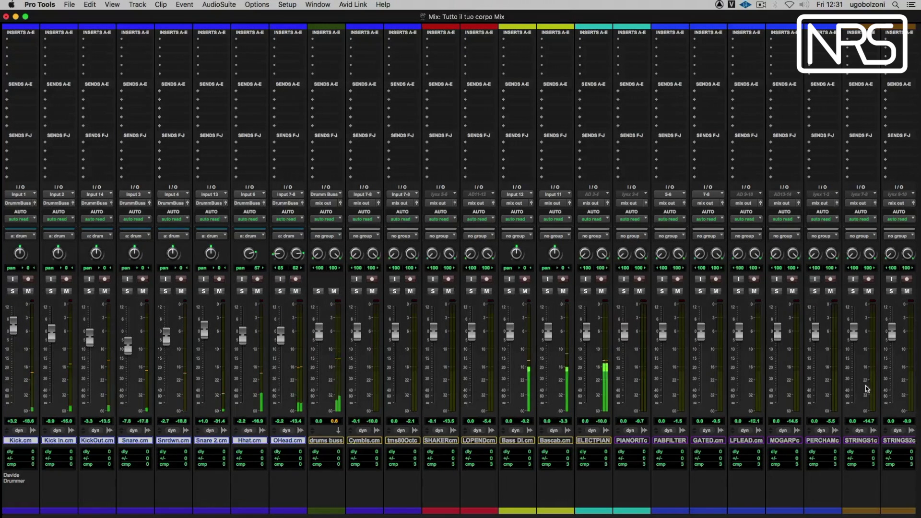